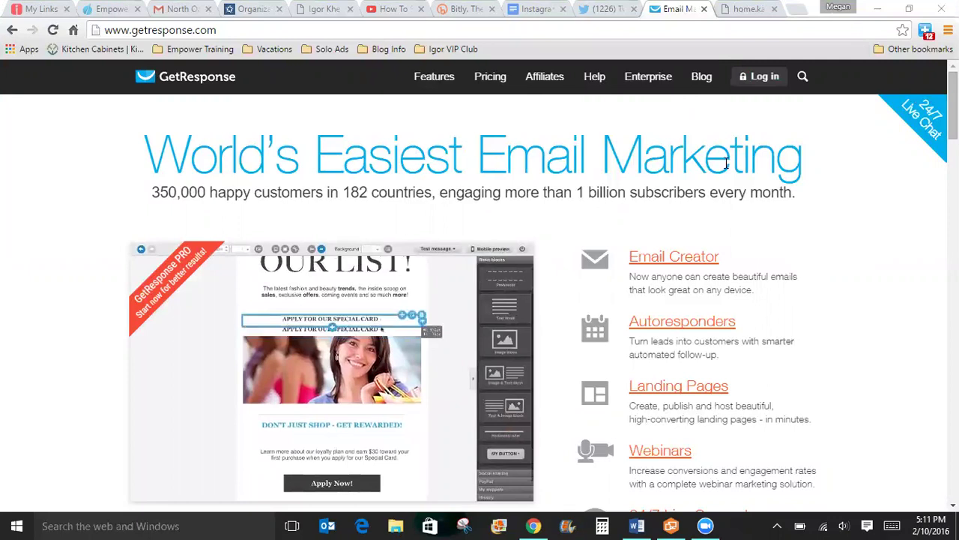
Step: Log in to the GetResponse account and start creating a new form
click(766, 77)
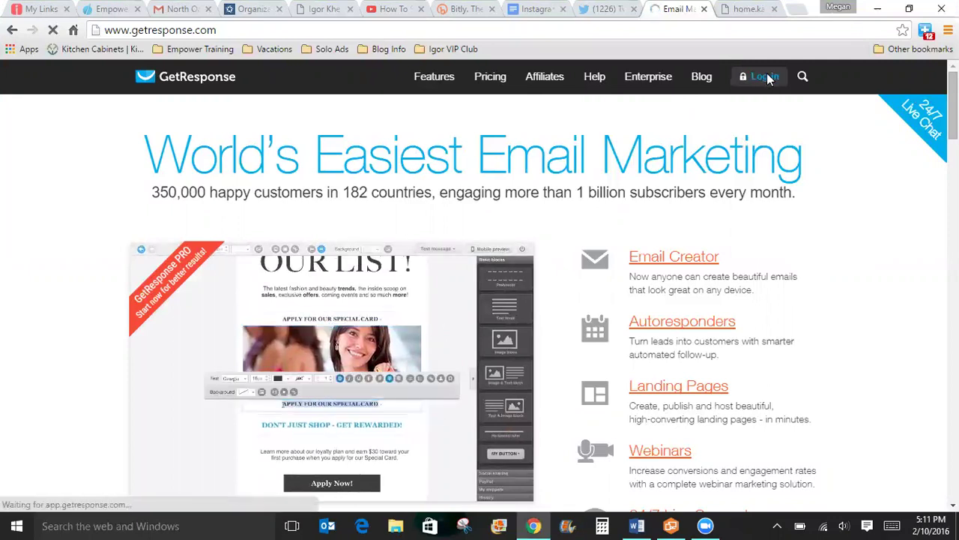
click(643, 268)
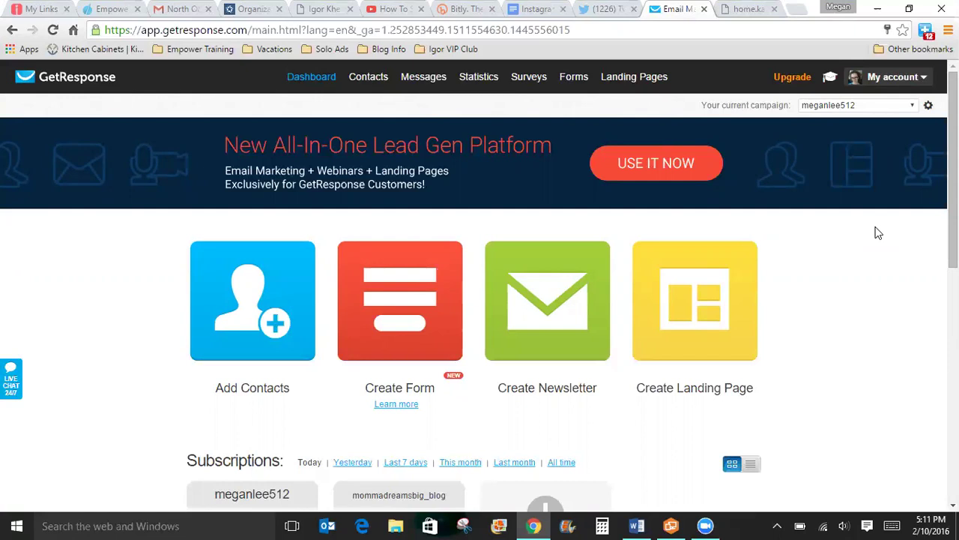
mouse_move(593, 93)
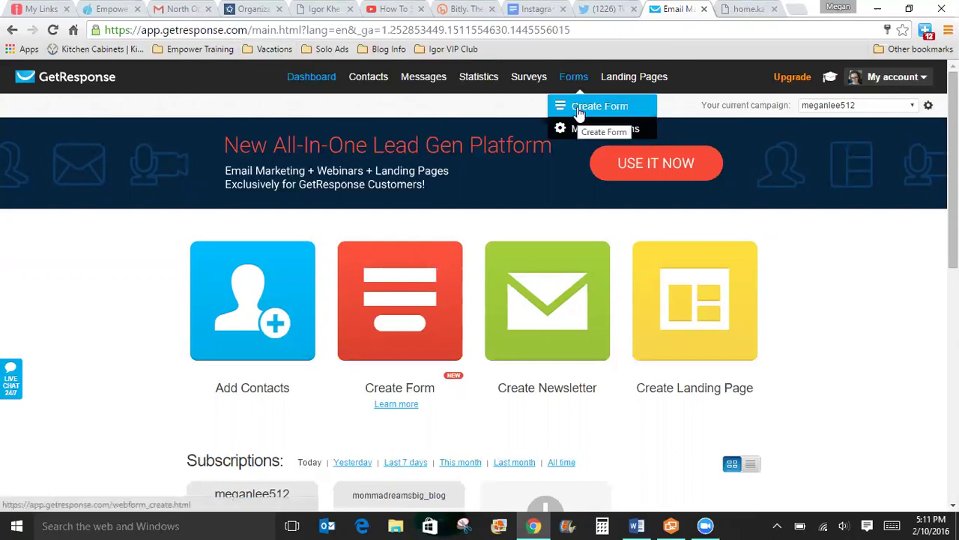
click(579, 110)
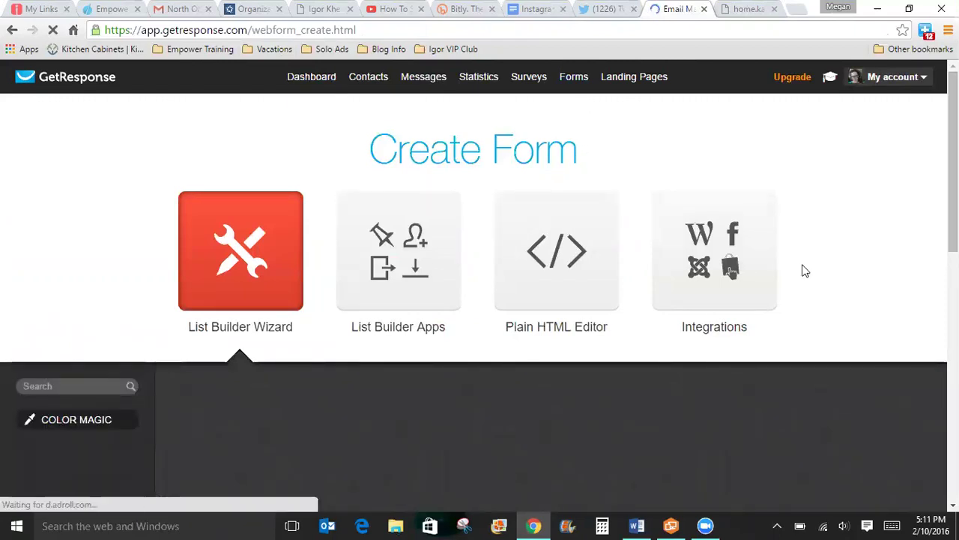
Step: Browse the List Builder Wizard templates and start the form from the Newsletter Sign Up template
scroll(733, 272, down, 6)
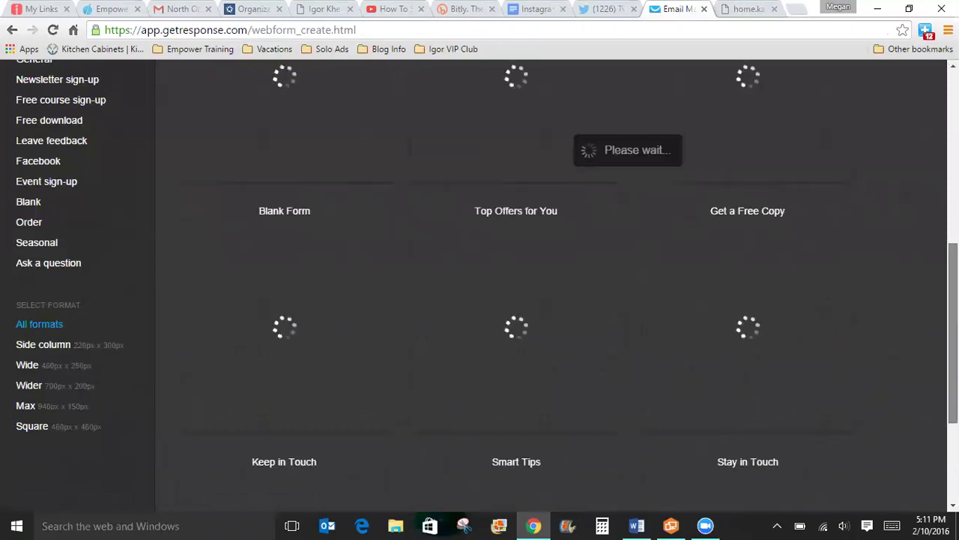
scroll(732, 272, up, 2)
scroll(480, 293, up, 3)
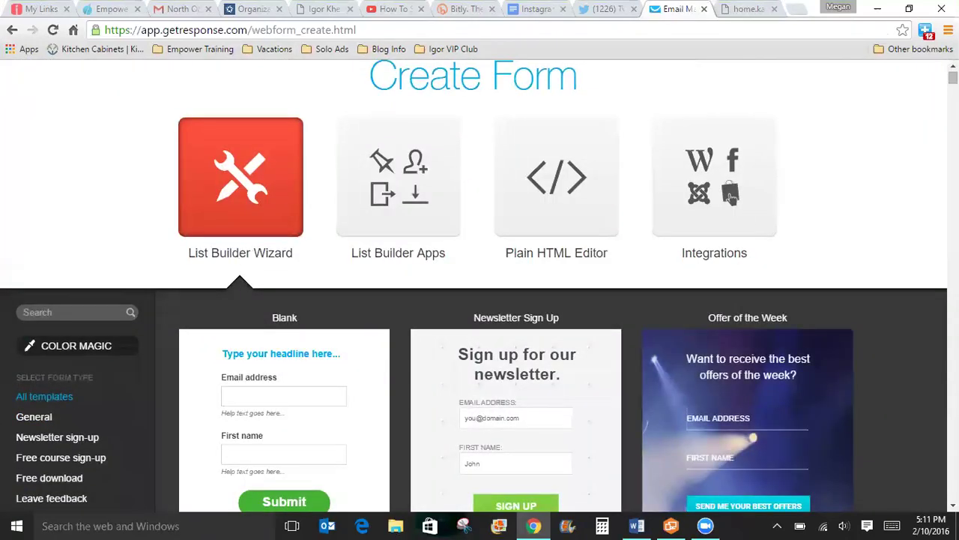
scroll(731, 197, down, 8)
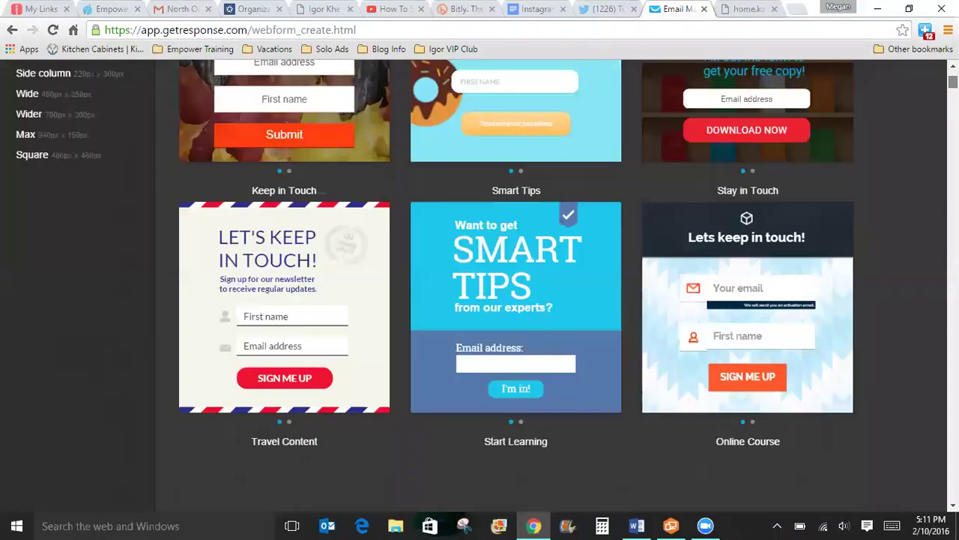
scroll(731, 196, up, 3)
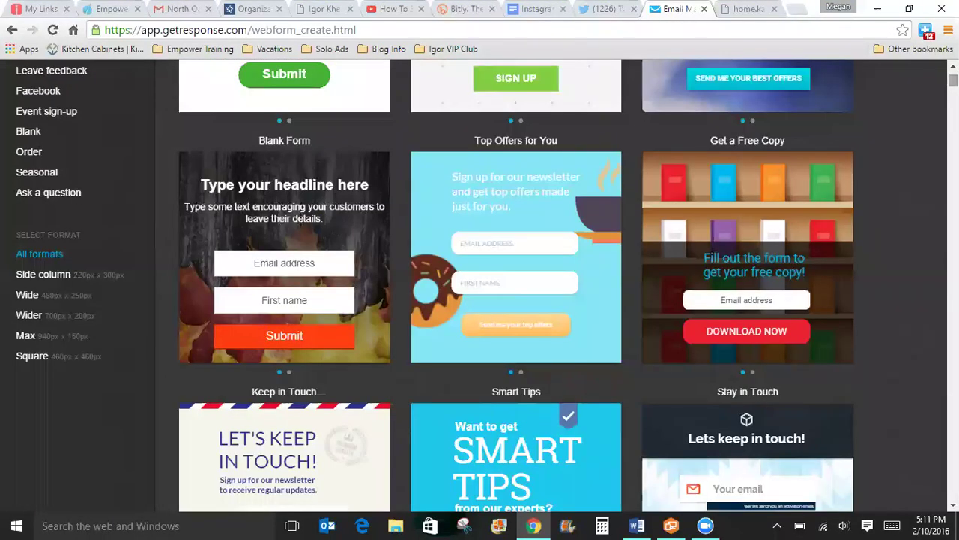
scroll(480, 285, up, 2)
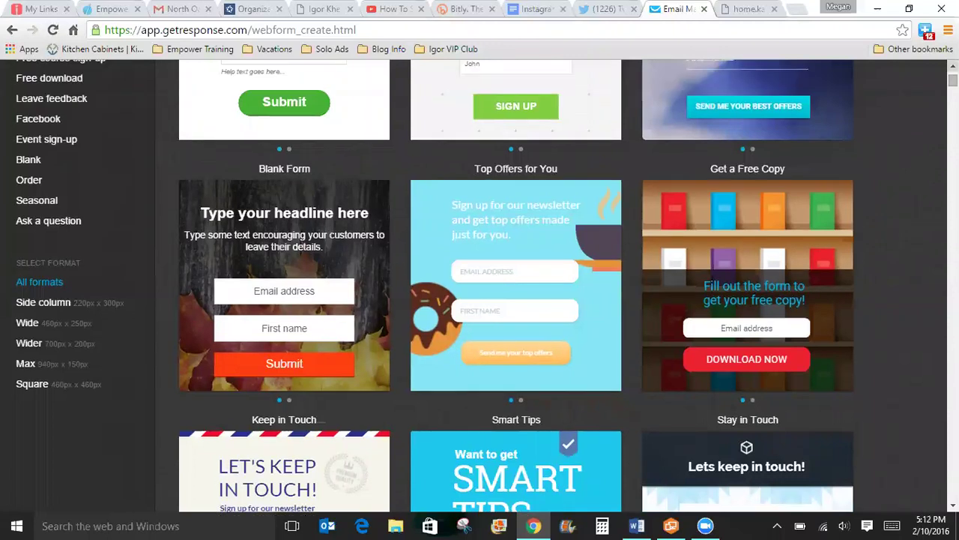
scroll(479, 285, up, 1)
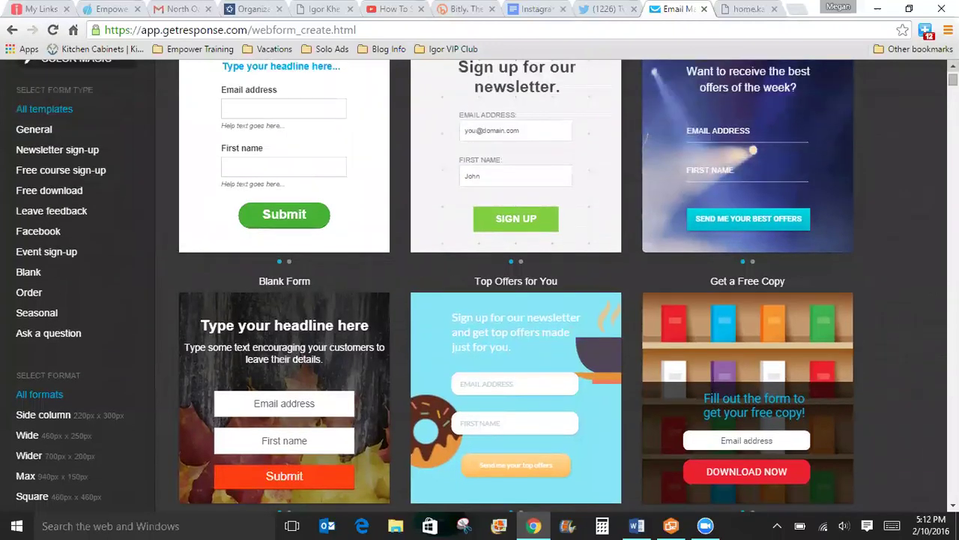
mouse_move(371, 120)
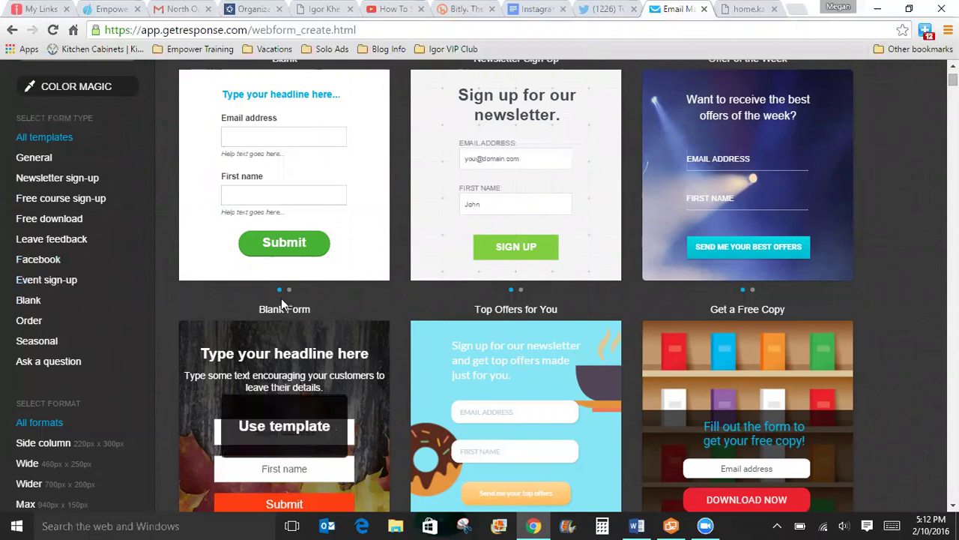
mouse_move(306, 192)
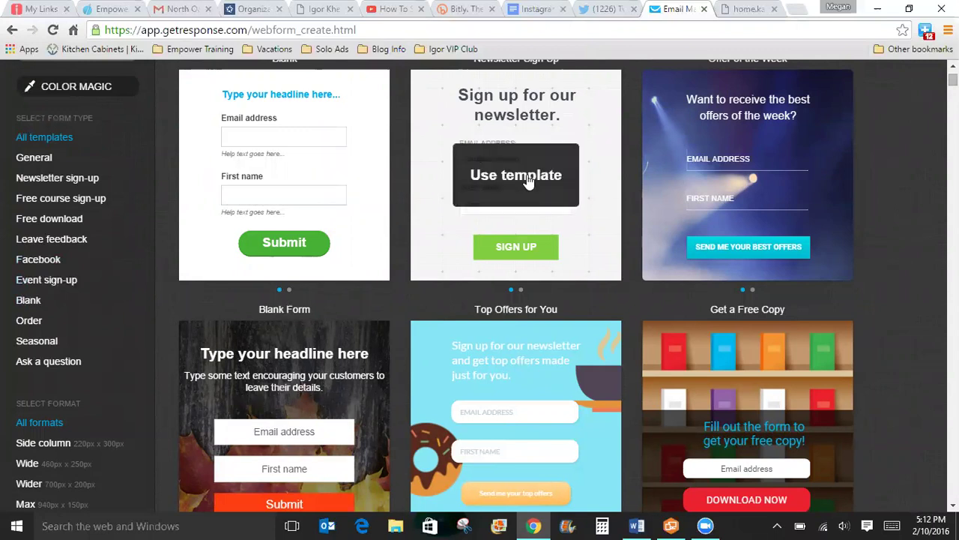
mouse_move(534, 183)
click(547, 174)
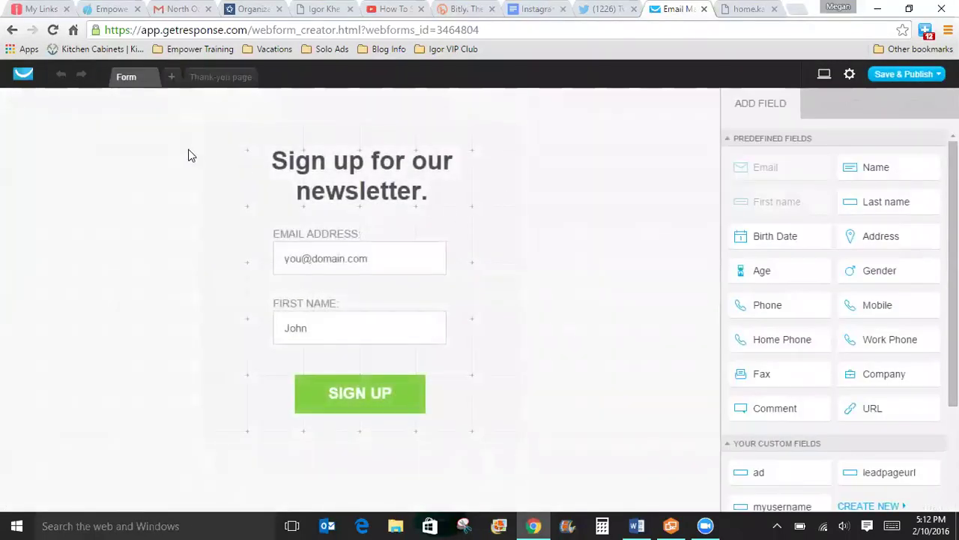
Step: Delete the whole headline text "Sign up for our newsletter." from the form
click(219, 183)
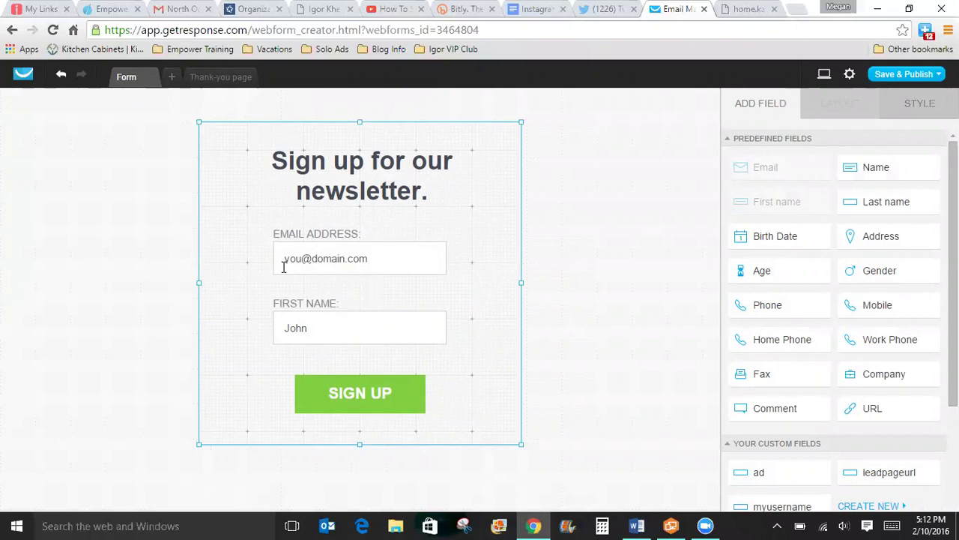
click(425, 195)
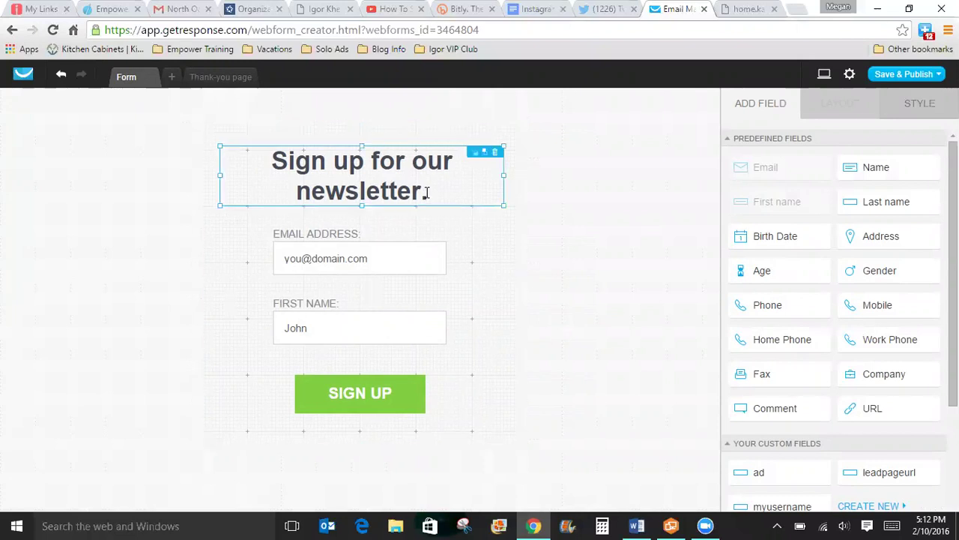
click(421, 193)
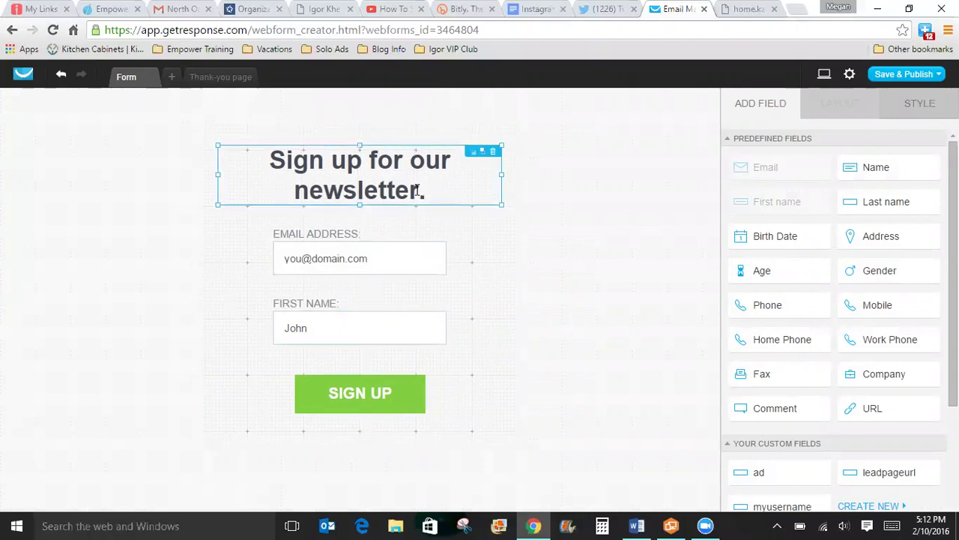
double_click(417, 191)
key(BackSpace)
key(BackSpace)
key(BackSpace)
key(BackSpace)
key(BackSpace)
key(BackSpace)
key(BackSpace)
key(BackSpace)
key(BackSpace)
key(BackSpace)
key(BackSpace)
key(BackSpace)
key(BackSpace)
key(BackSpace)
key(BackSpace)
key(BackSpace)
key(BackSpace)
key(BackSpace)
key(BackSpace)
key(BackSpace)
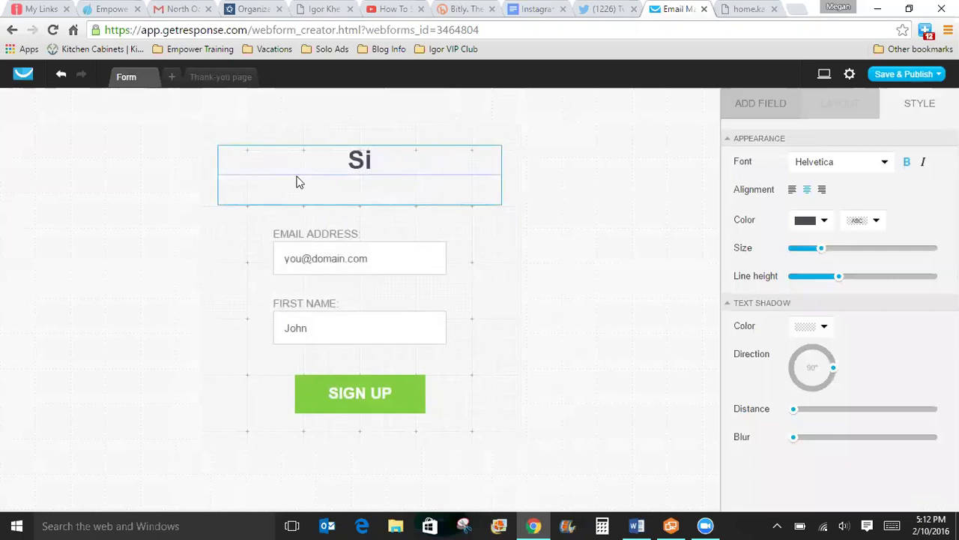
key(BackSpace)
text(ign)
key(BackSpace)
key(BackSpace)
key(BackSpace)
key(BackSpace)
key(BackSpace)
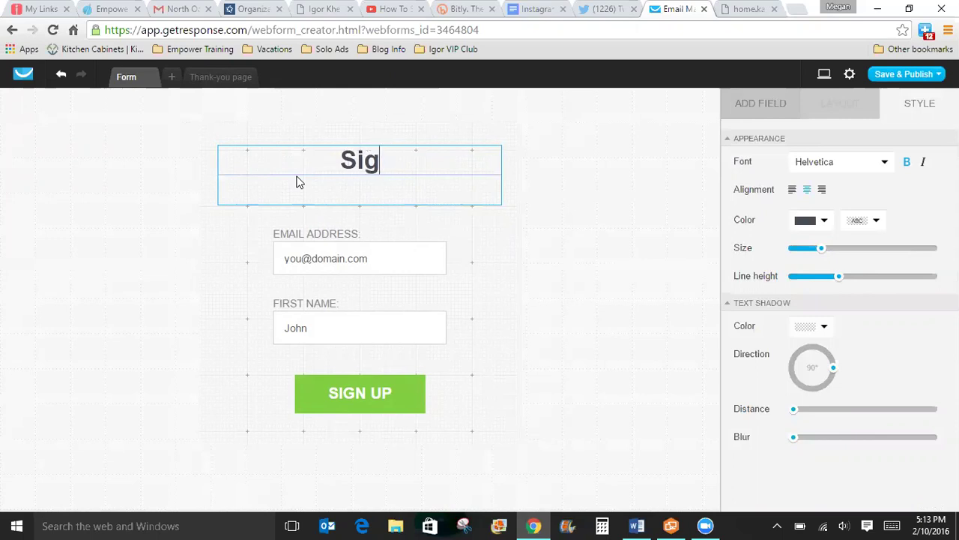
click(119, 146)
Step: Shrink the form frame on all sides so it closely encloses the two input fields and the button
click(357, 174)
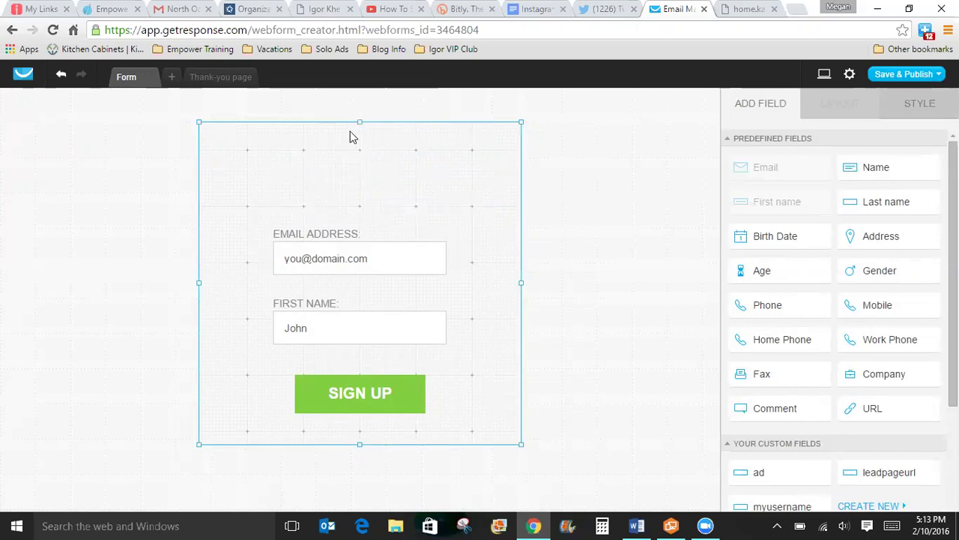
drag(360, 121, 359, 169)
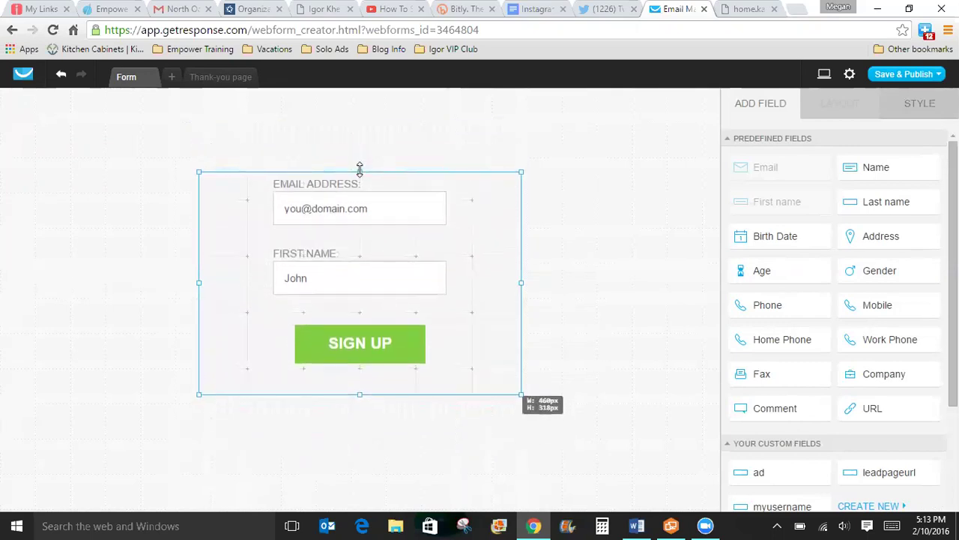
drag(360, 394, 358, 381)
drag(200, 283, 234, 282)
drag(486, 282, 450, 280)
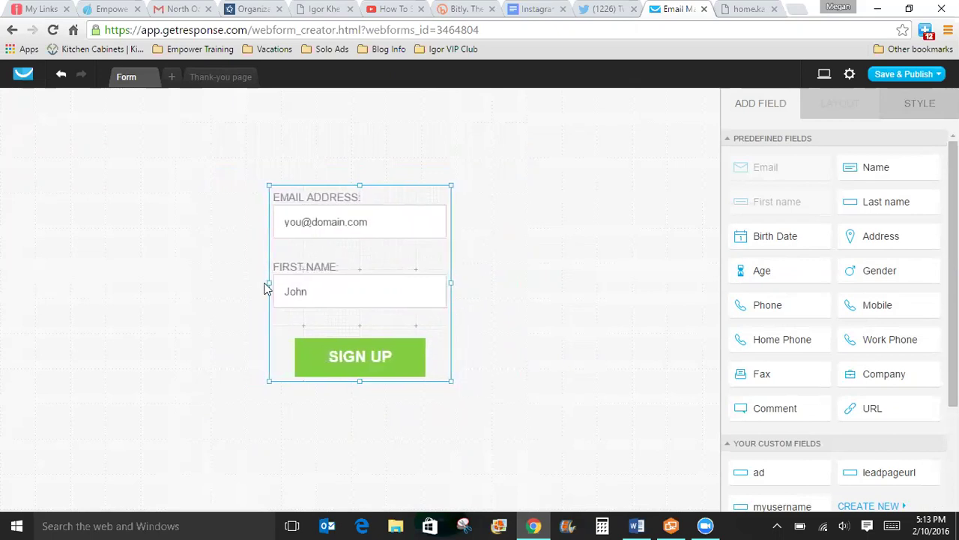
Step: Select the email and first name fields in turn and show the style options of the SIGN UP button
click(395, 228)
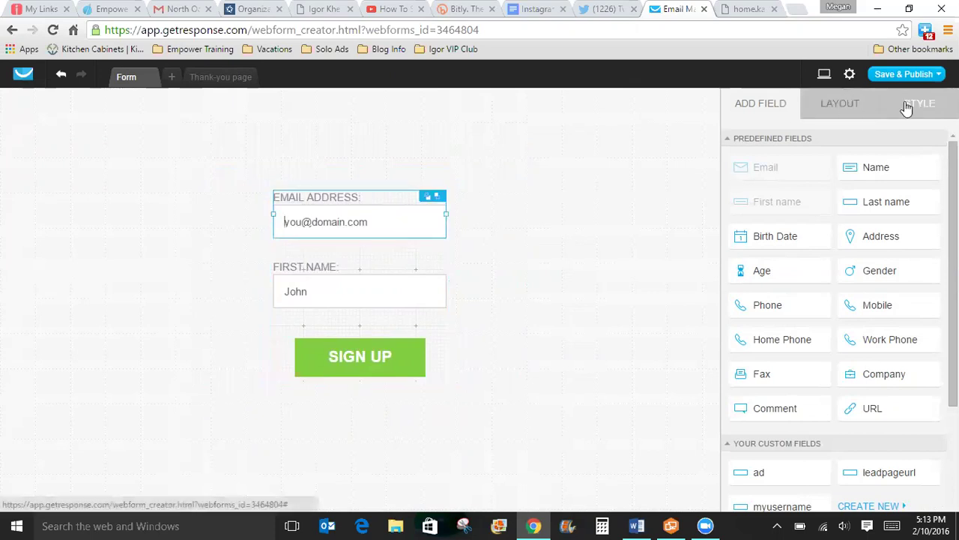
click(376, 290)
click(376, 368)
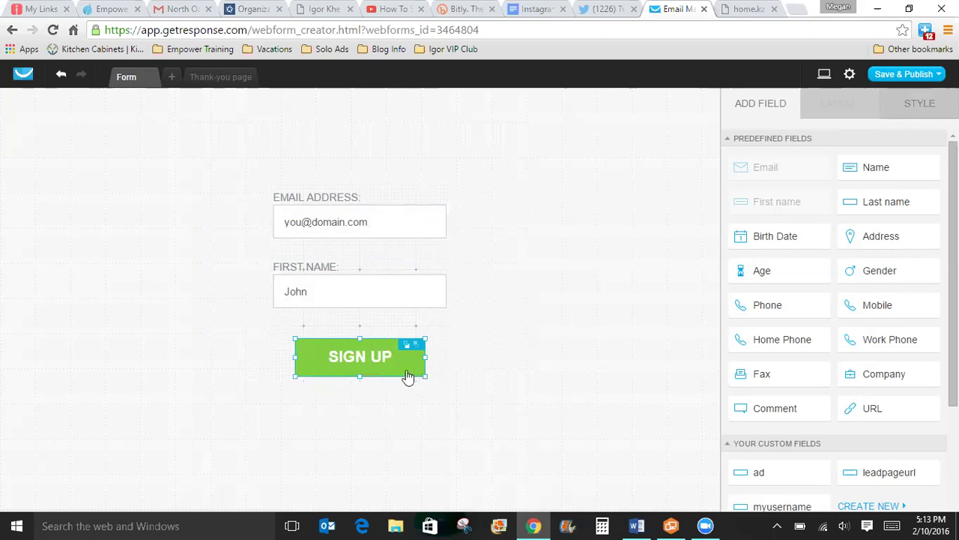
click(936, 106)
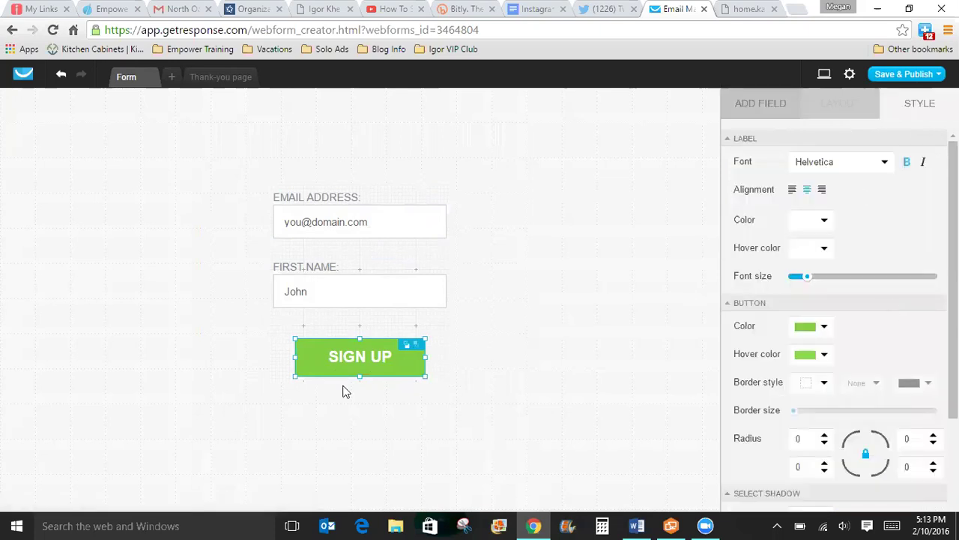
Step: Replace the SIGN UP button's label with "Get Instant Access"
double_click(392, 360)
key(Delete)
key(Delete)
key(Delete)
key(Delete)
key(Delete)
key(Delete)
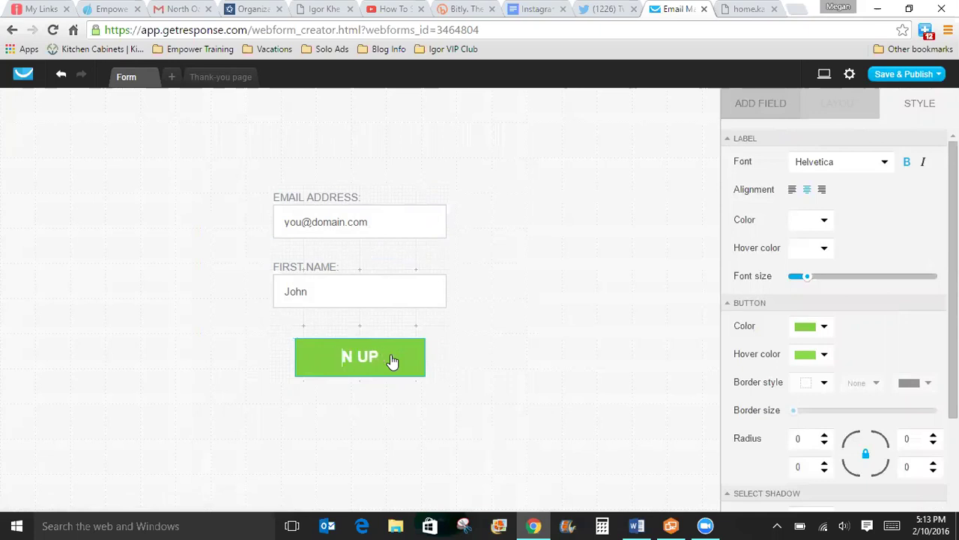
text(Get Instant Acce)
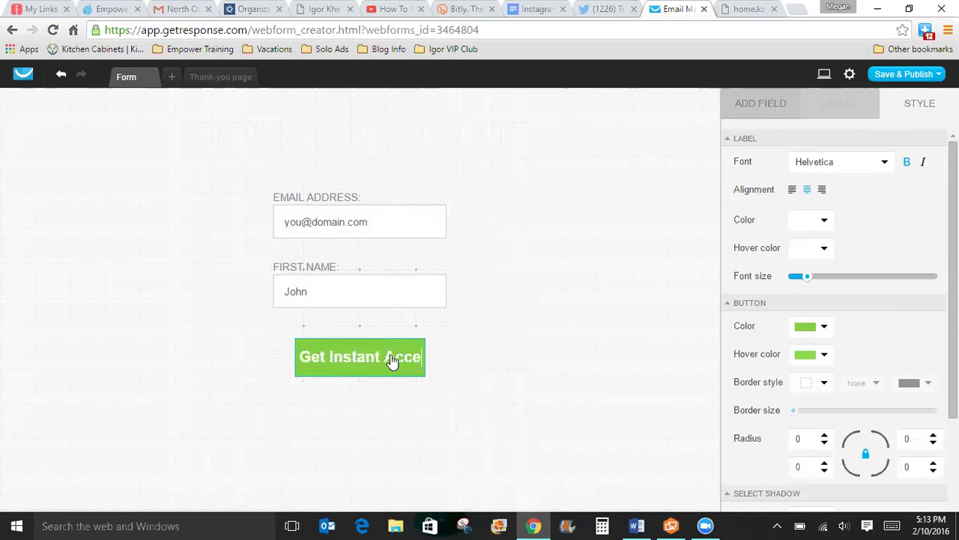
text(ss)
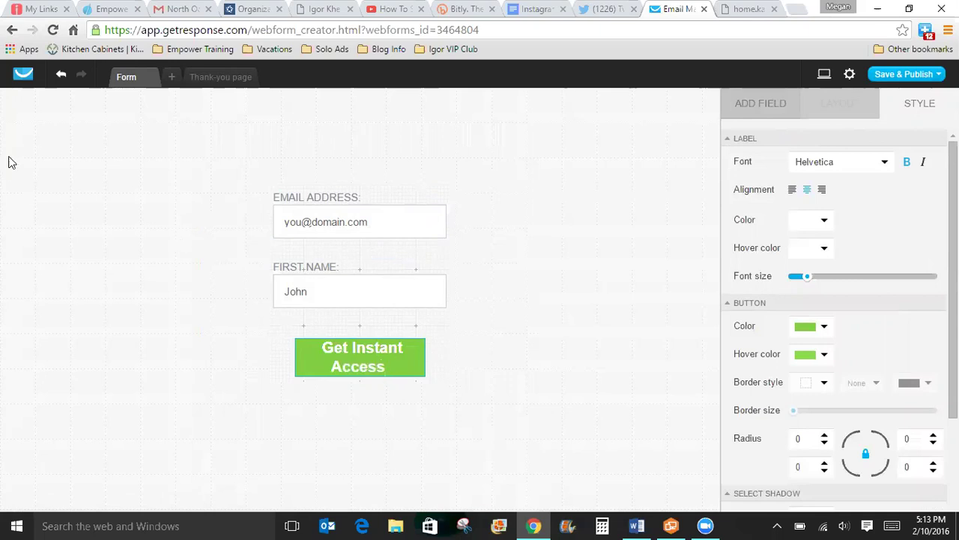
click(428, 273)
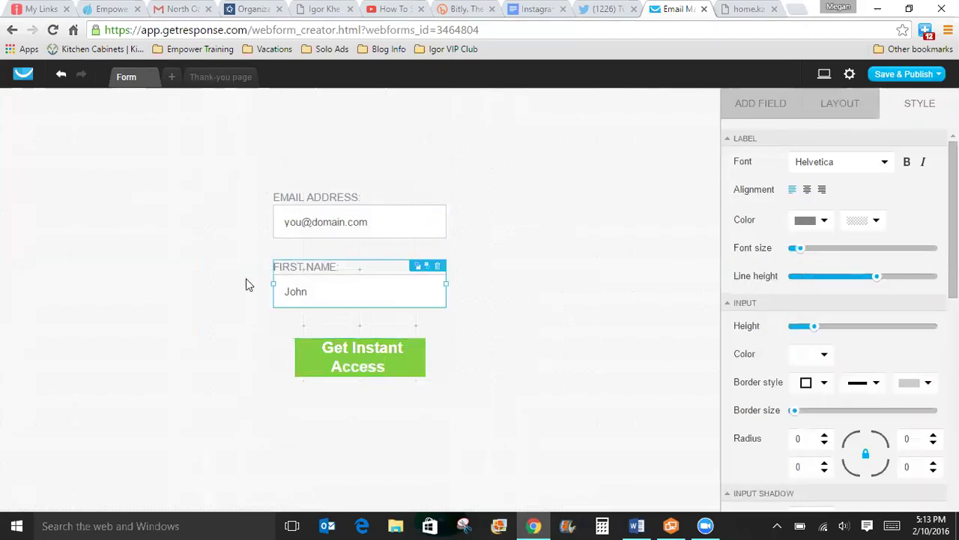
Step: Widen the form frame slightly and stretch the button on both sides so its label fits on one line
click(254, 291)
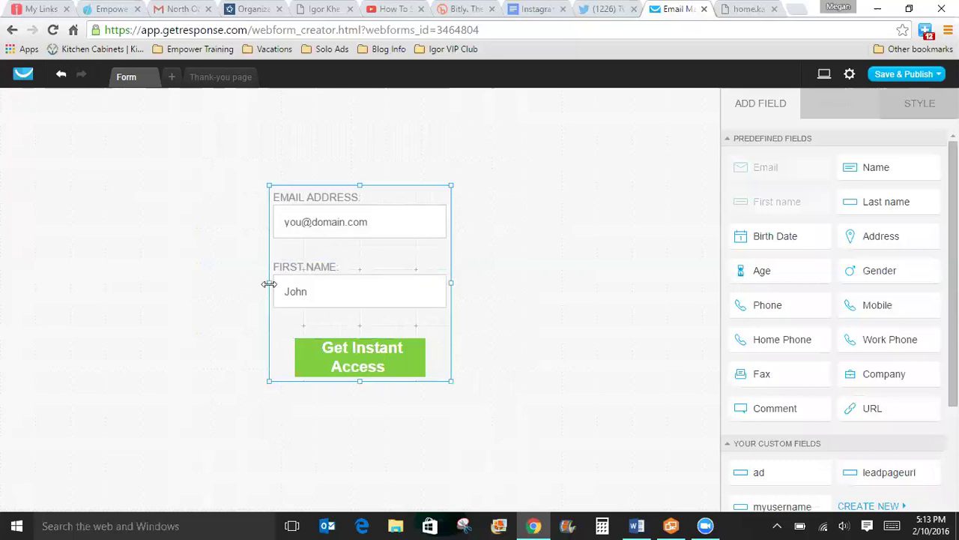
drag(268, 283, 263, 283)
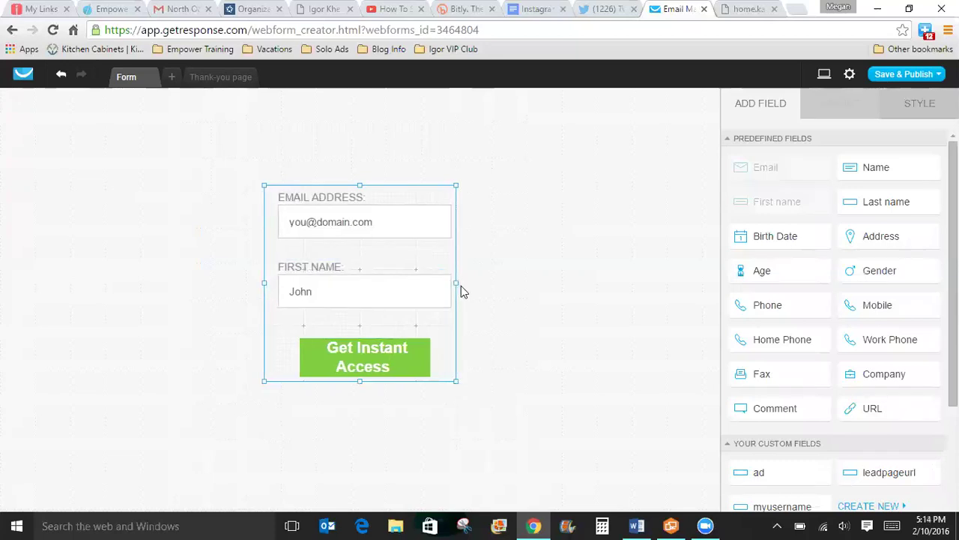
drag(457, 281, 460, 279)
click(330, 367)
drag(298, 362, 277, 362)
drag(426, 356, 452, 356)
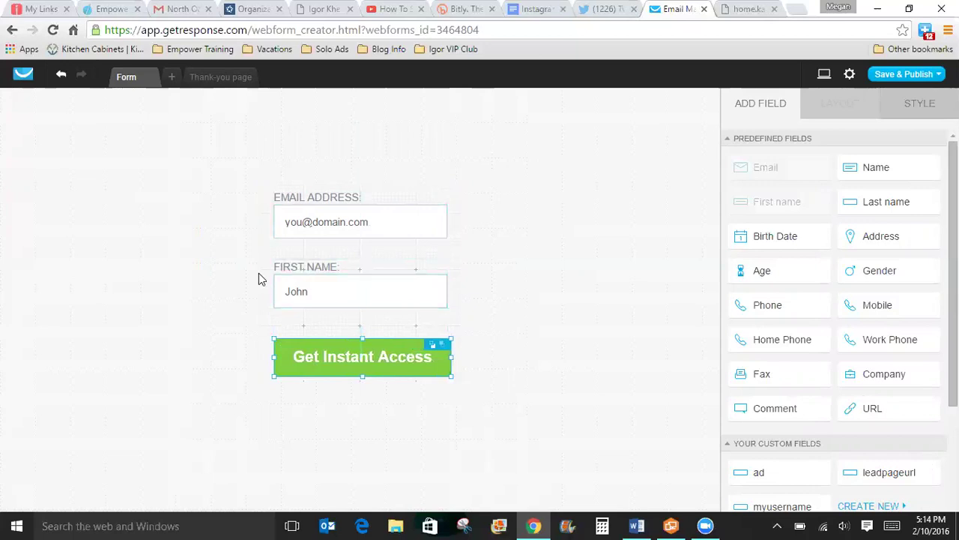
Step: Narrow the form frame slightly around its contents and trim the button's width to align with the input fields
click(269, 274)
drag(259, 281, 266, 281)
drag(454, 283, 448, 283)
click(440, 356)
drag(450, 356, 447, 356)
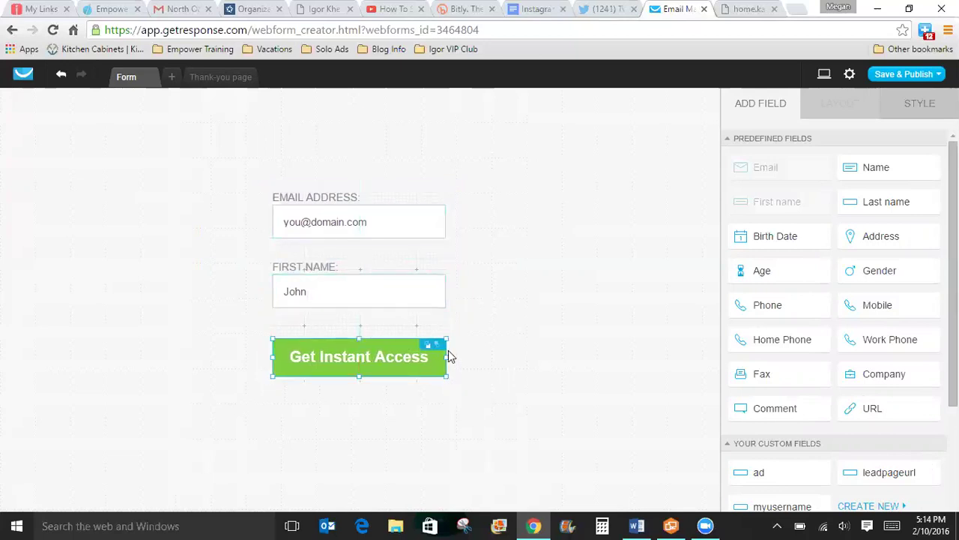
click(450, 299)
drag(447, 282, 447, 283)
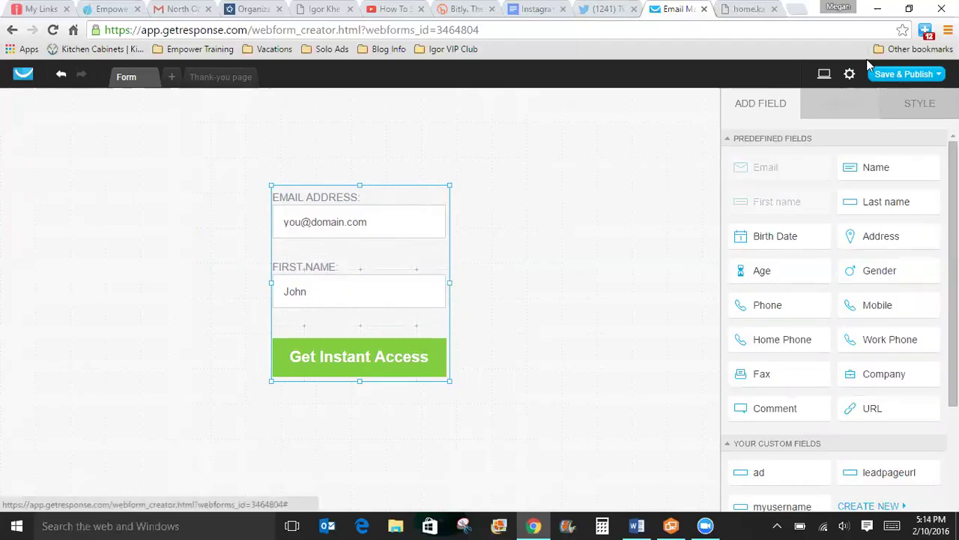
Step: Open the form settings and enable adding contacts to the autoresponder cycle on Day 0
click(849, 72)
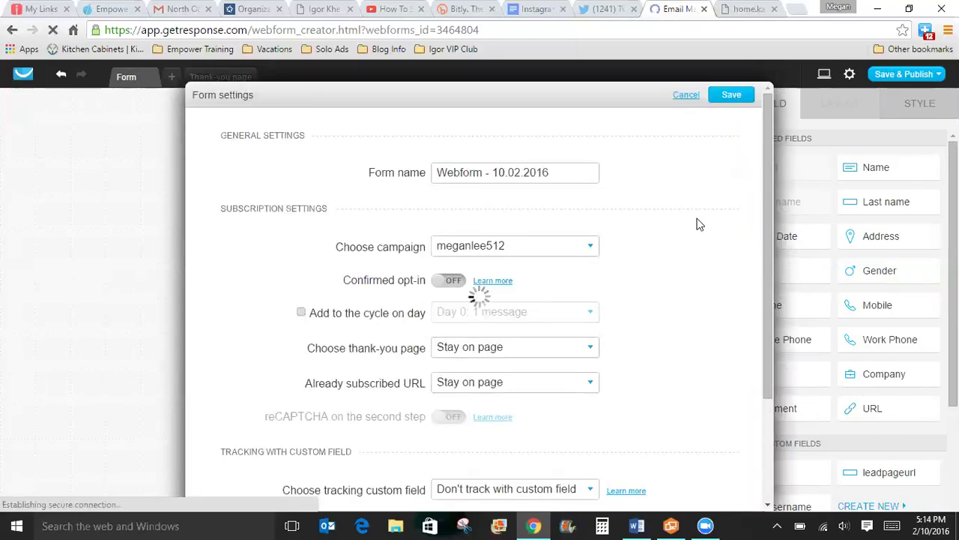
click(461, 246)
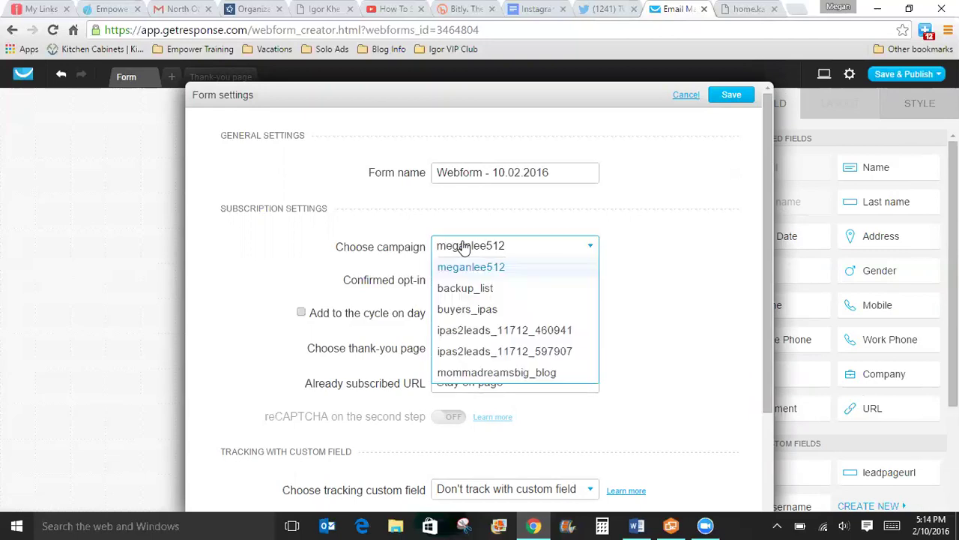
click(356, 224)
drag(769, 180, 790, 269)
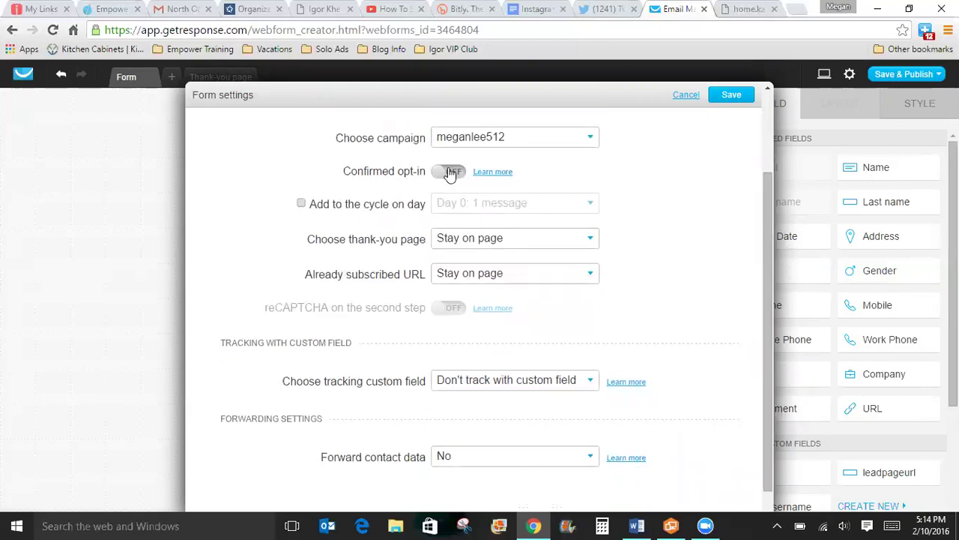
click(301, 204)
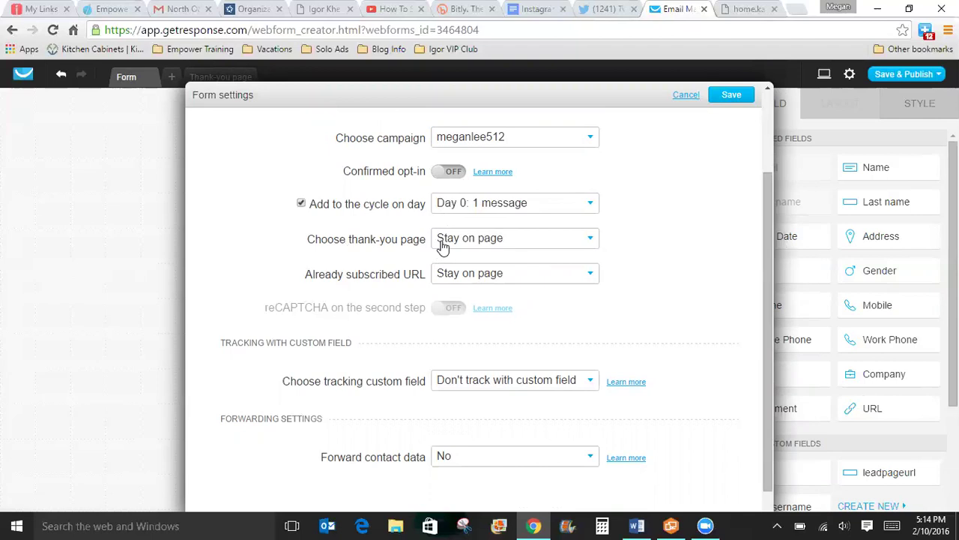
Step: Set the form's thank-you page to Custom and activate its URL field
click(475, 238)
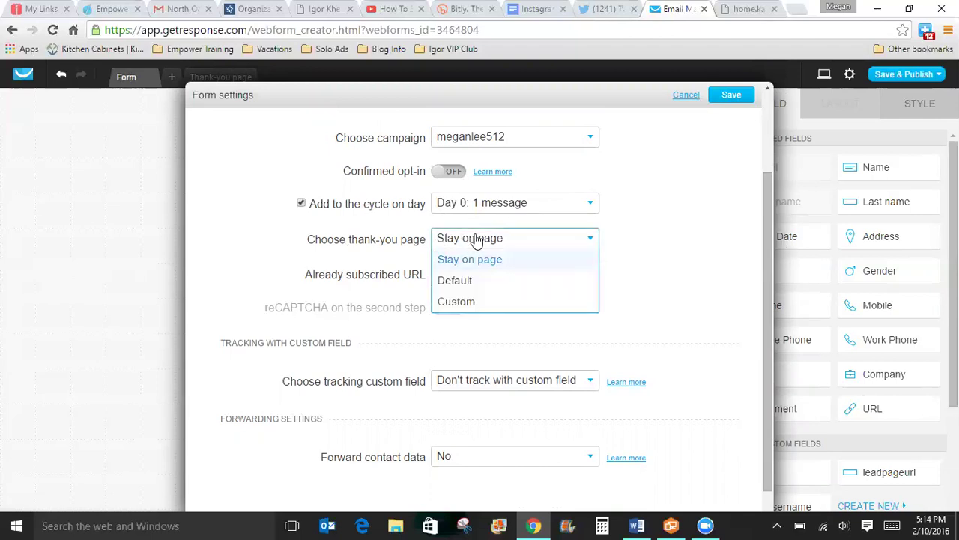
click(465, 303)
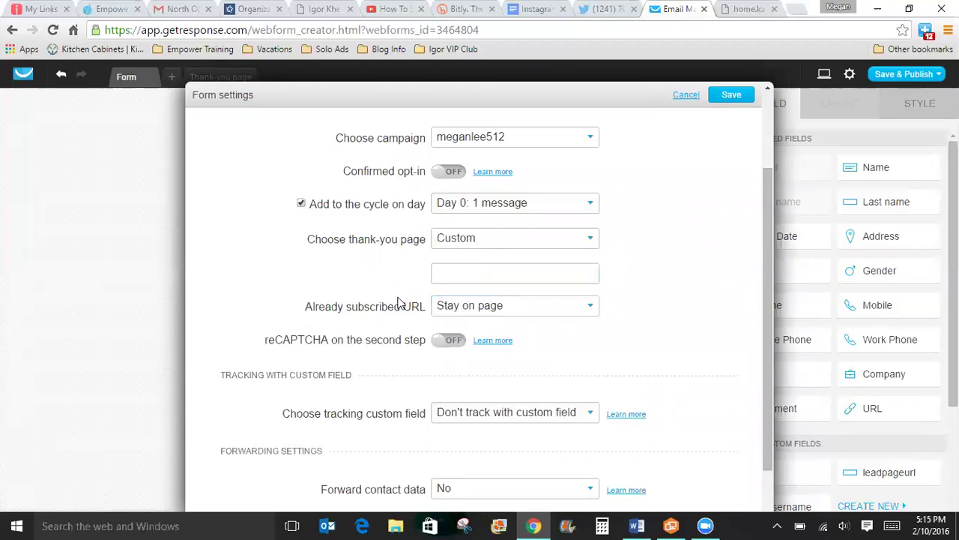
click(480, 268)
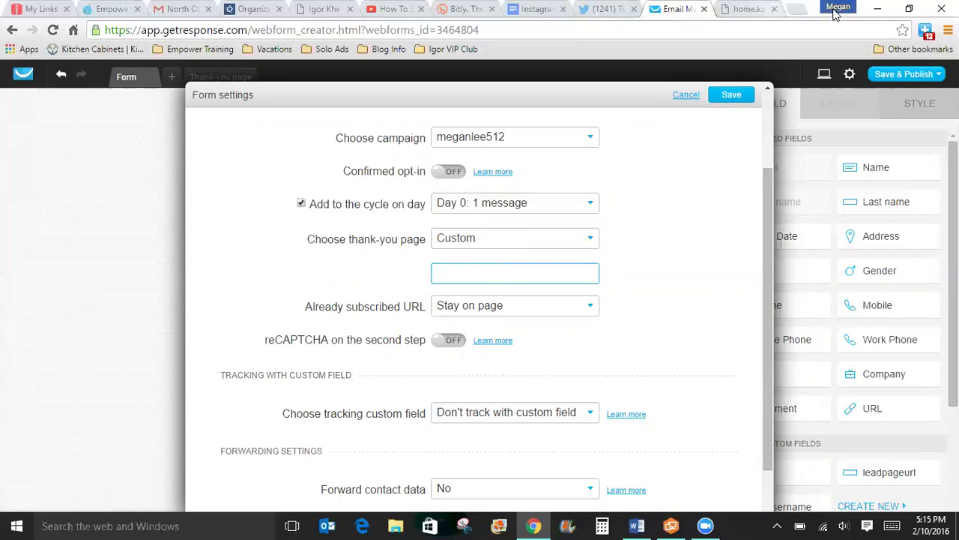
Step: Open the iPAS 2 dashboard in a new browser tab, logging in with the saved credentials
click(797, 11)
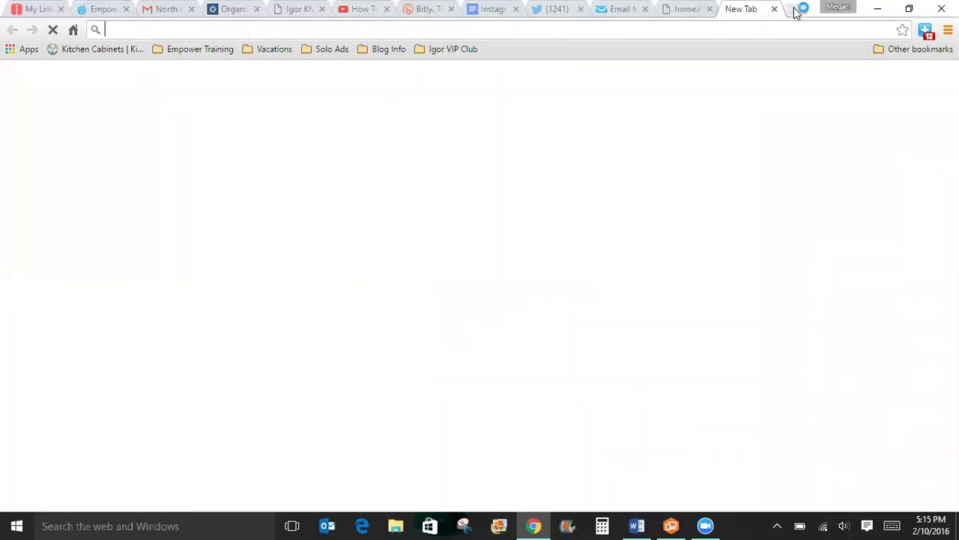
text(ipas)
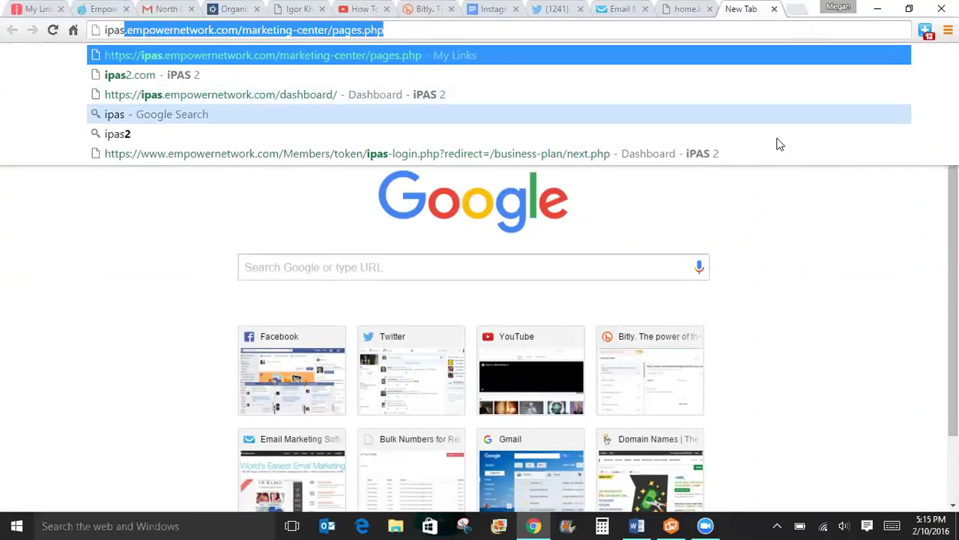
click(322, 102)
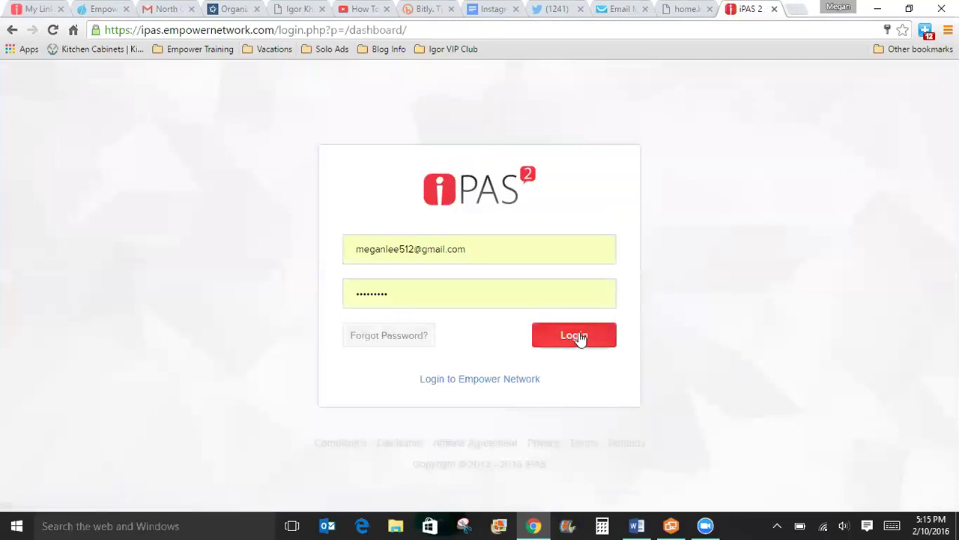
click(579, 334)
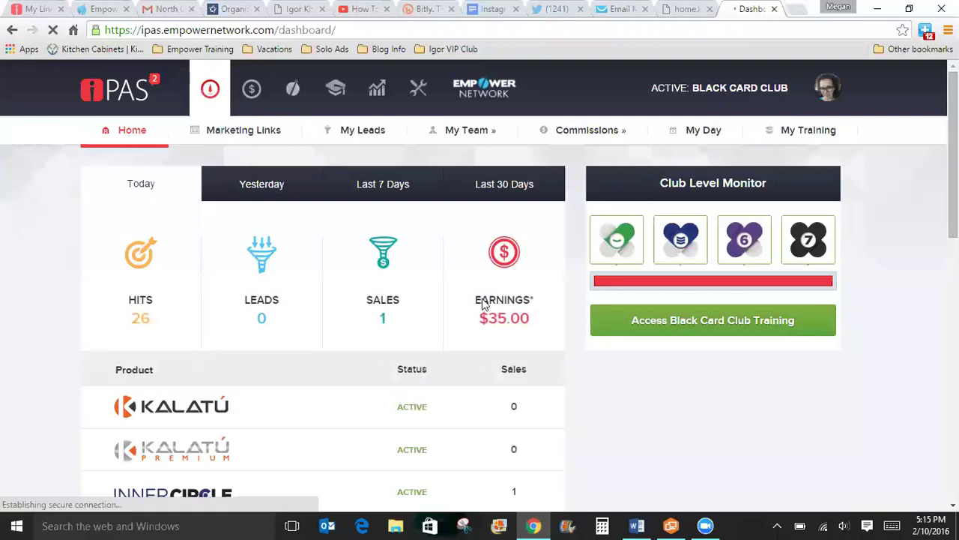
mouse_move(953, 105)
mouse_down()
mouse_move(953, 276)
mouse_move(952, 101)
mouse_up()
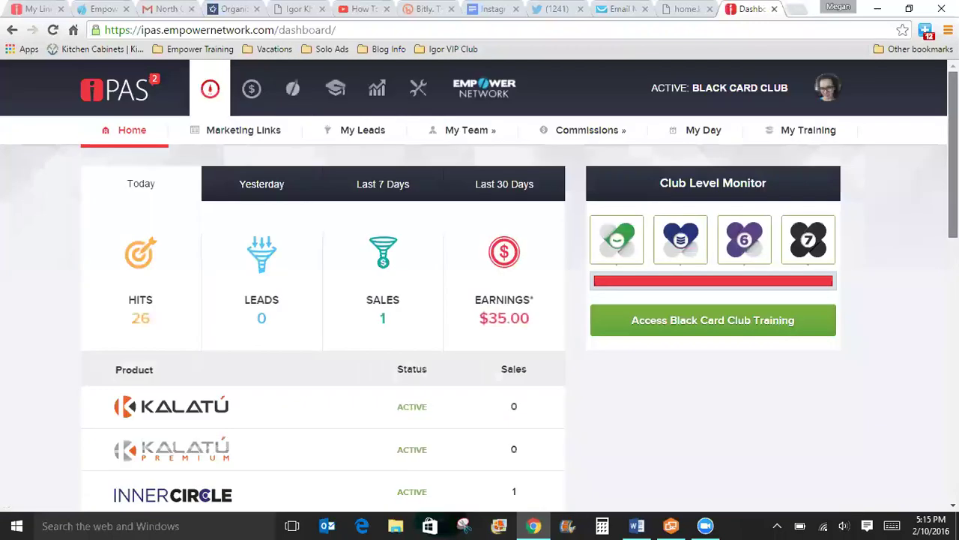
Step: Open the marketing links and examine the link options of the Total Shortcut funnel
click(270, 139)
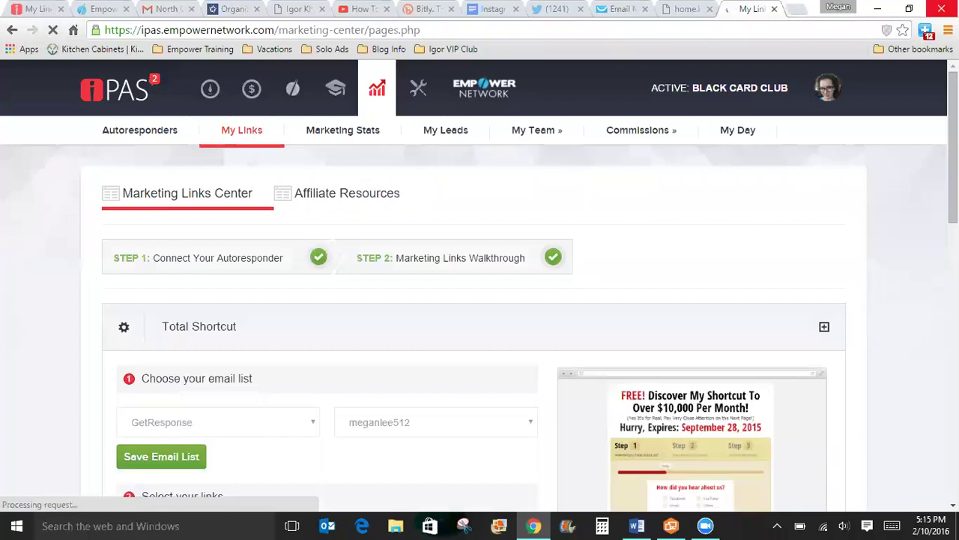
scroll(480, 300, down, 4)
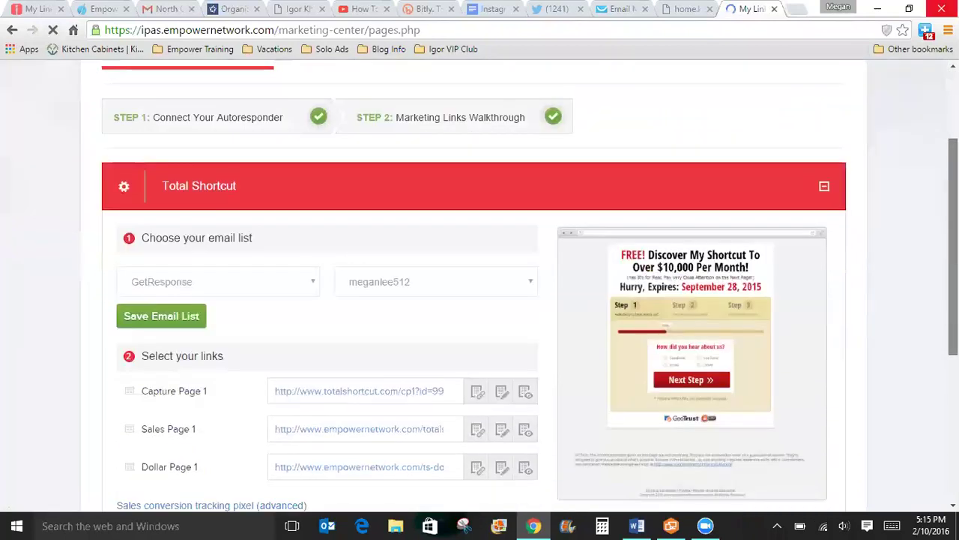
scroll(525, 275, down, 2)
scroll(526, 275, up, 1)
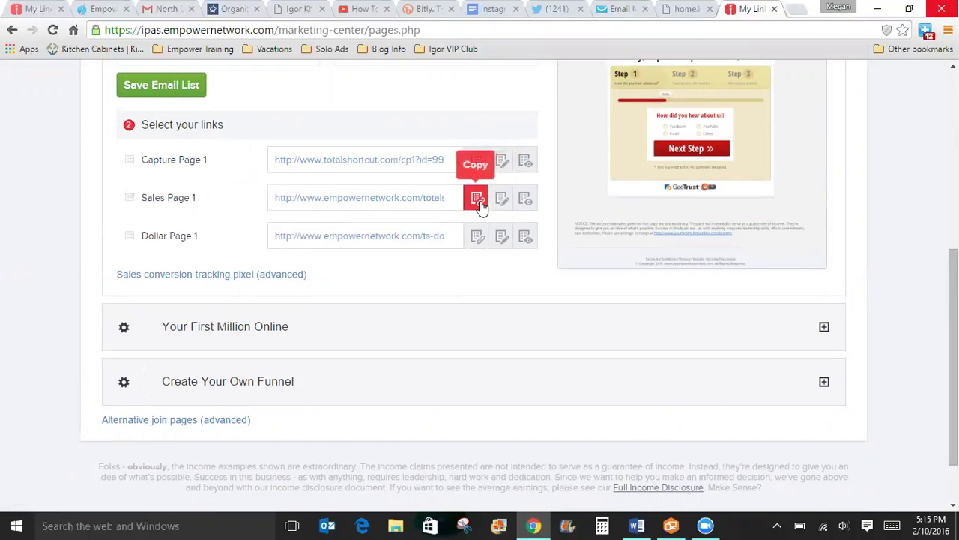
drag(954, 330, 954, 153)
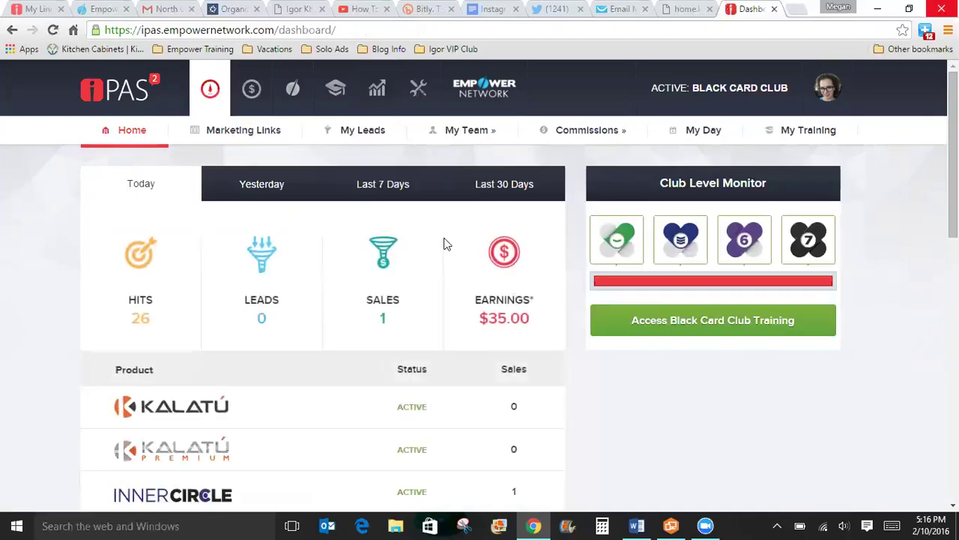
Step: Open the marketing links and copy the Sales Page 1 link of the Total Shortcut funnel
click(262, 133)
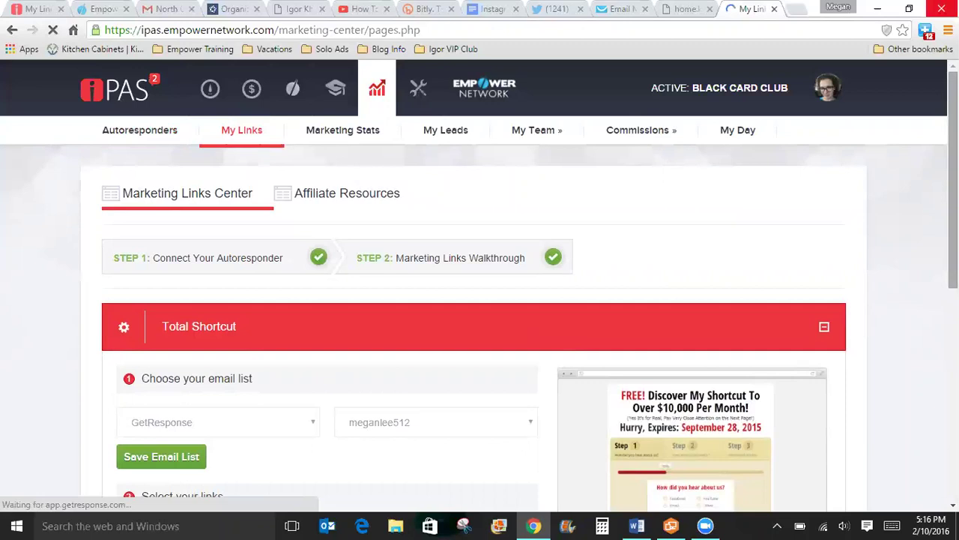
scroll(649, 293, down, 1)
scroll(397, 368, down, 3)
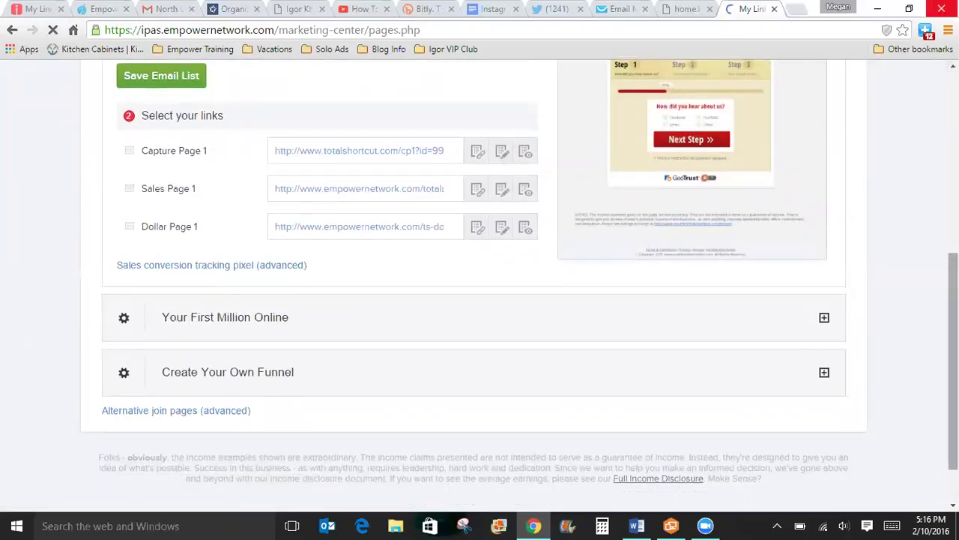
scroll(479, 255, up, 1)
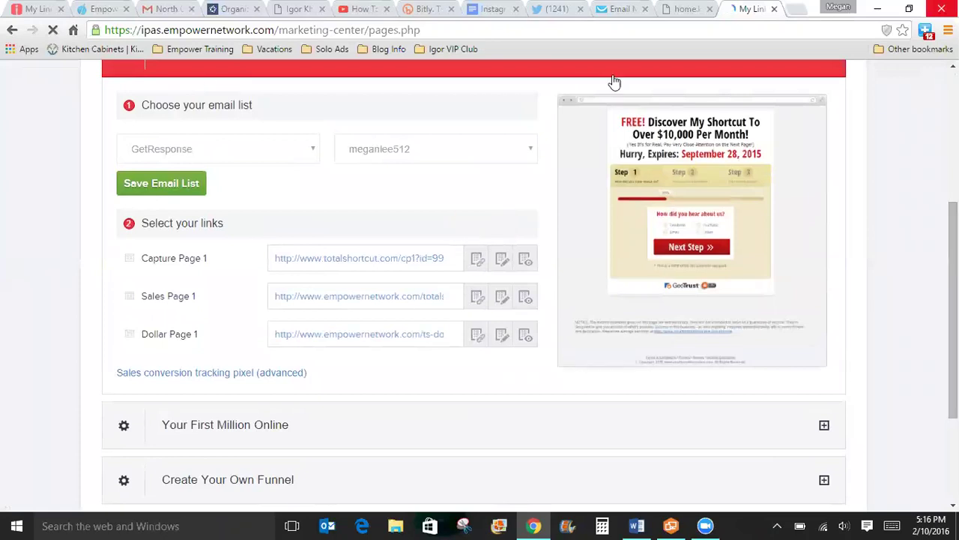
drag(953, 258, 954, 285)
click(477, 243)
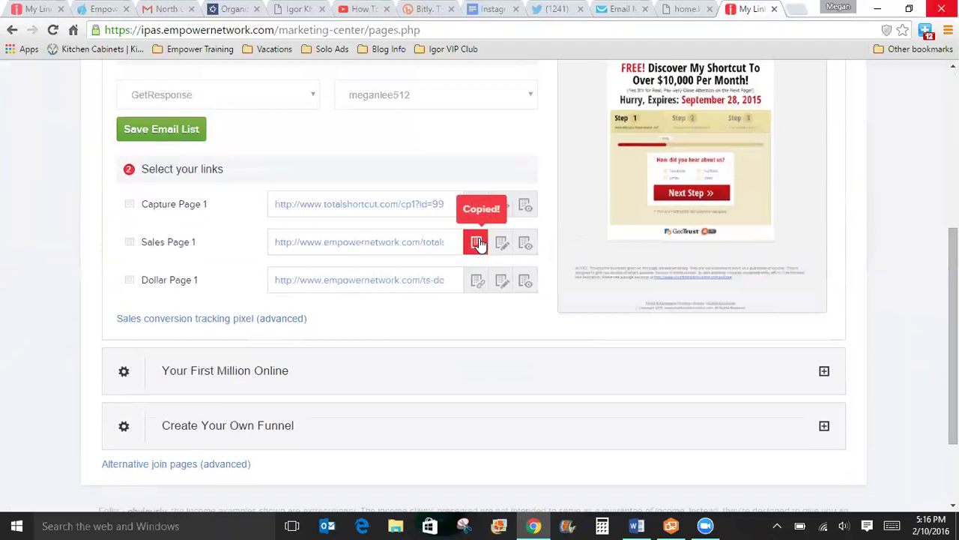
Step: Return to the GetResponse form settings and paste the copied sales page link as both the custom thank-you page URL and the custom already-subscribed URL
click(625, 9)
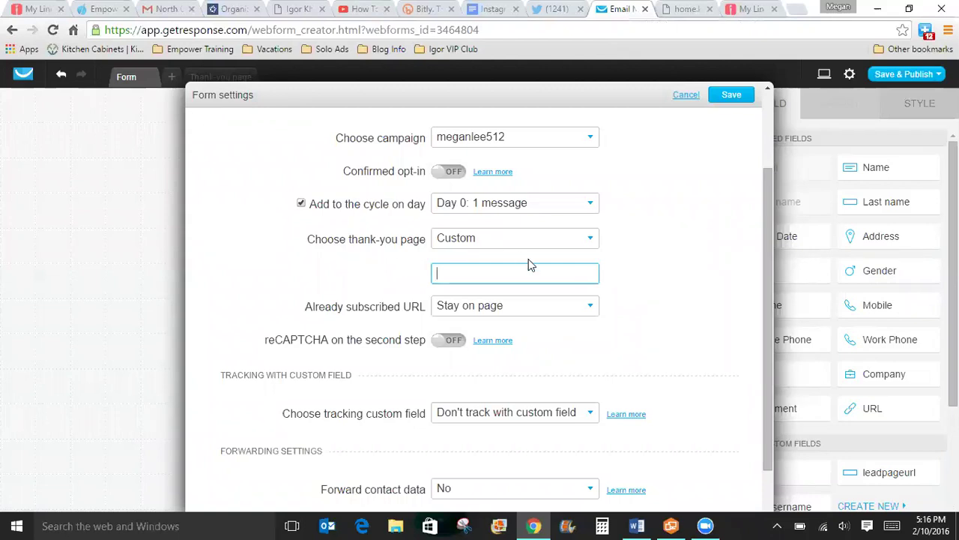
key(ctrl+v)
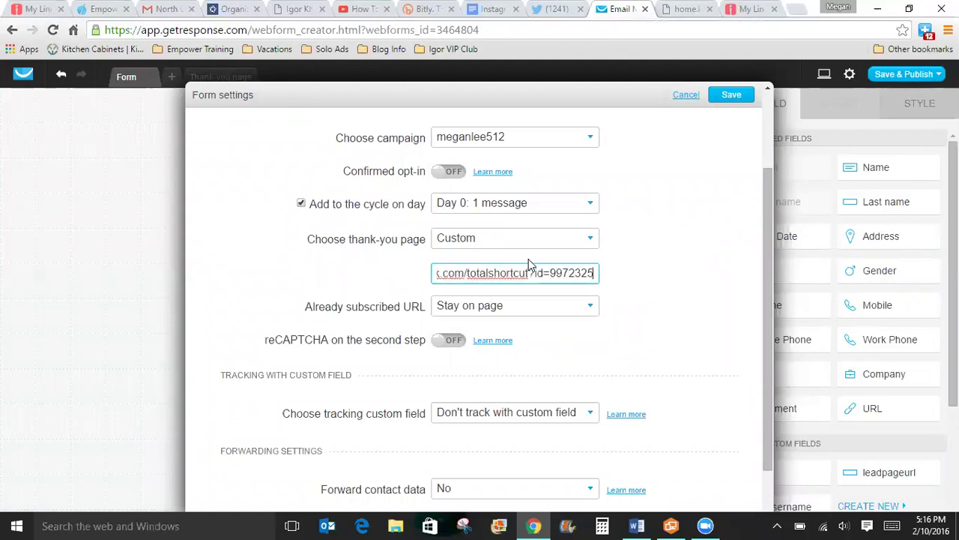
click(583, 306)
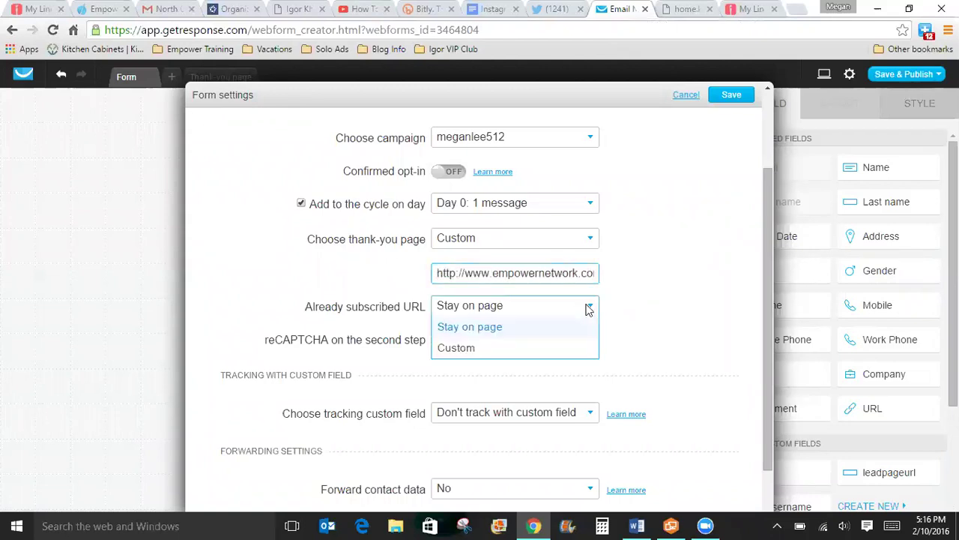
click(471, 348)
click(459, 338)
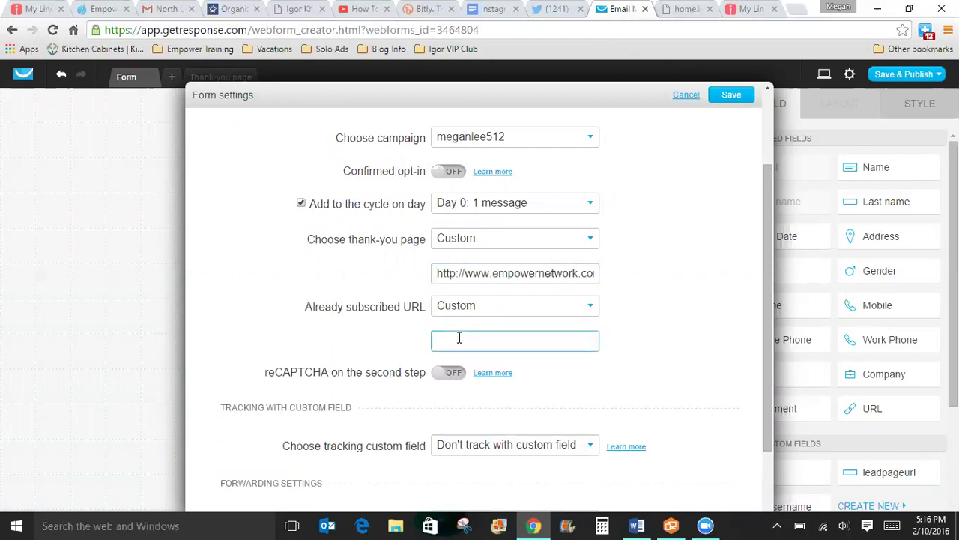
key(ctrl+v)
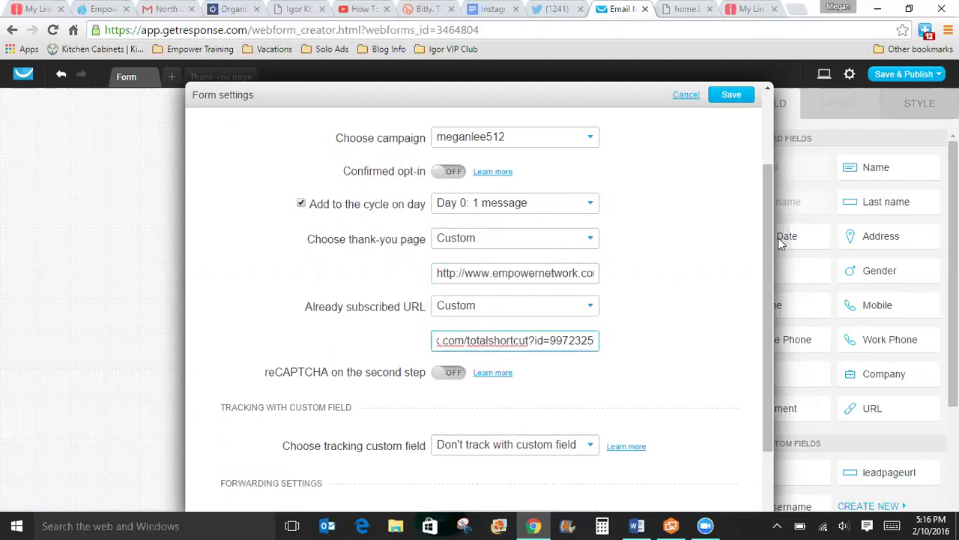
Step: Save the form settings and publish the web form
scroll(814, 370, down, 2)
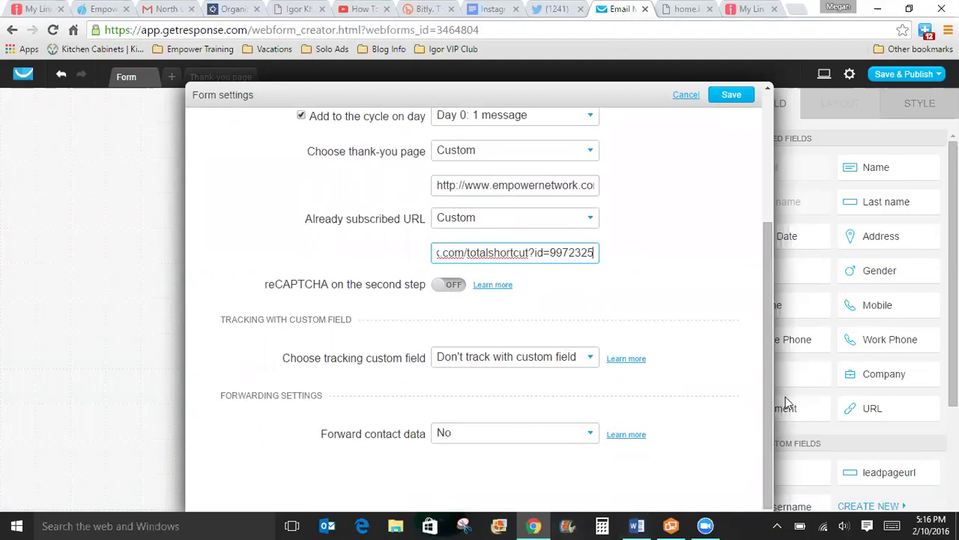
click(731, 96)
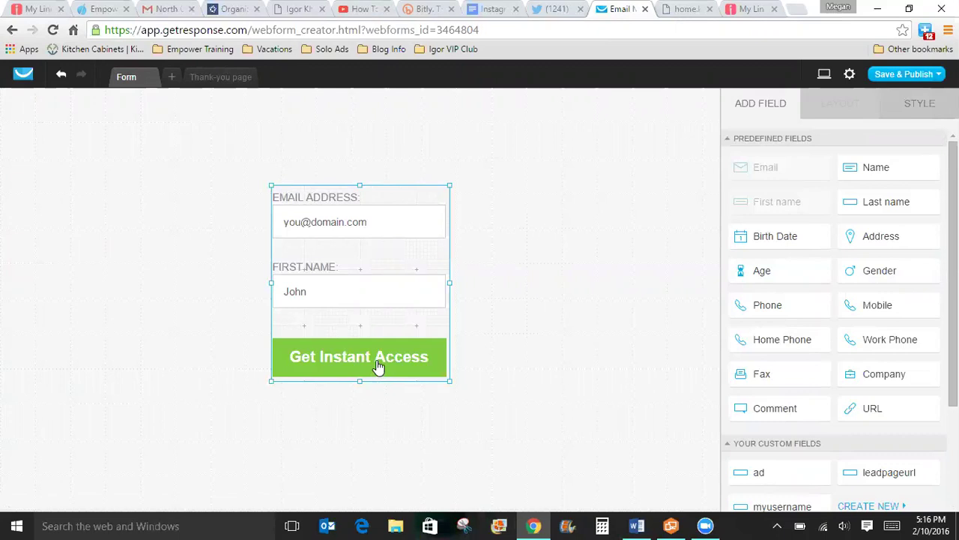
click(907, 75)
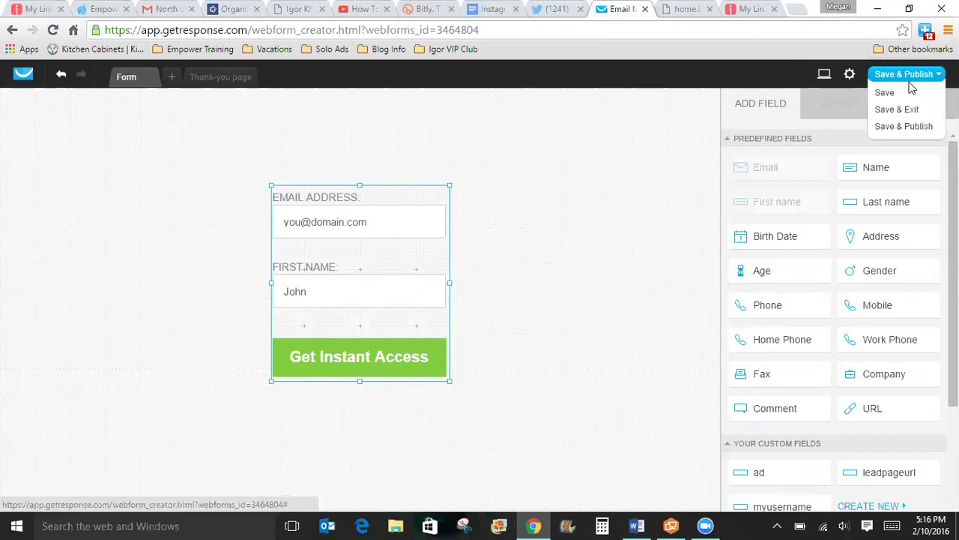
click(903, 127)
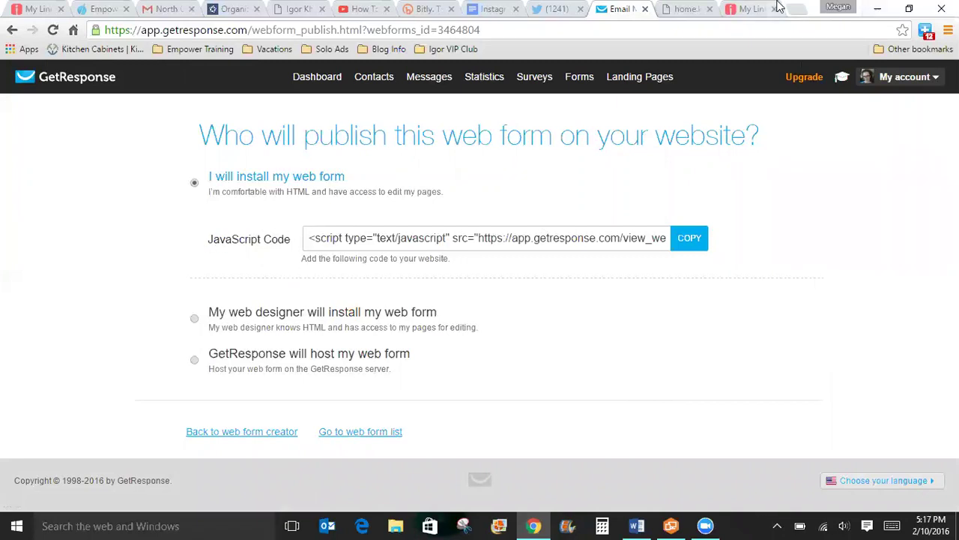
Step: Switch to the Kalatu blog site and log in with the saved credentials
click(687, 15)
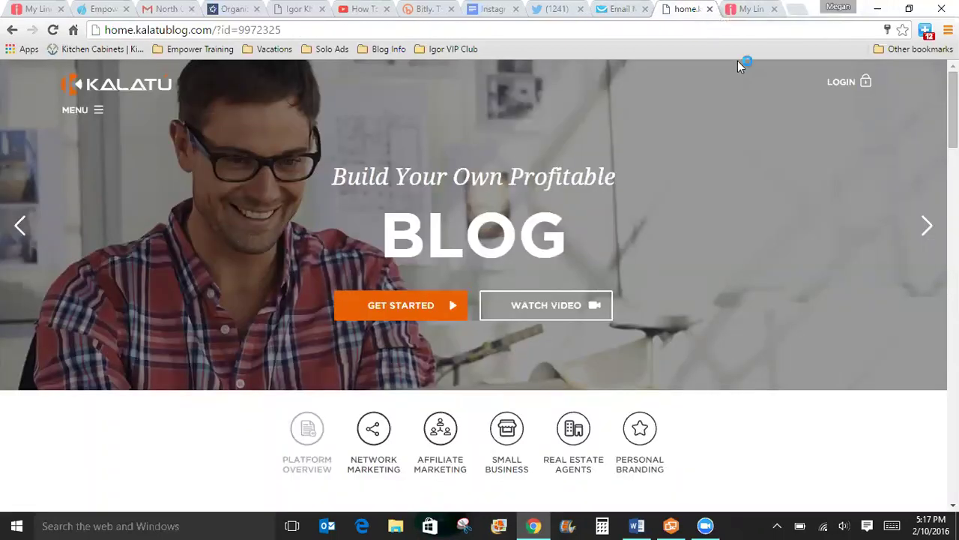
click(858, 81)
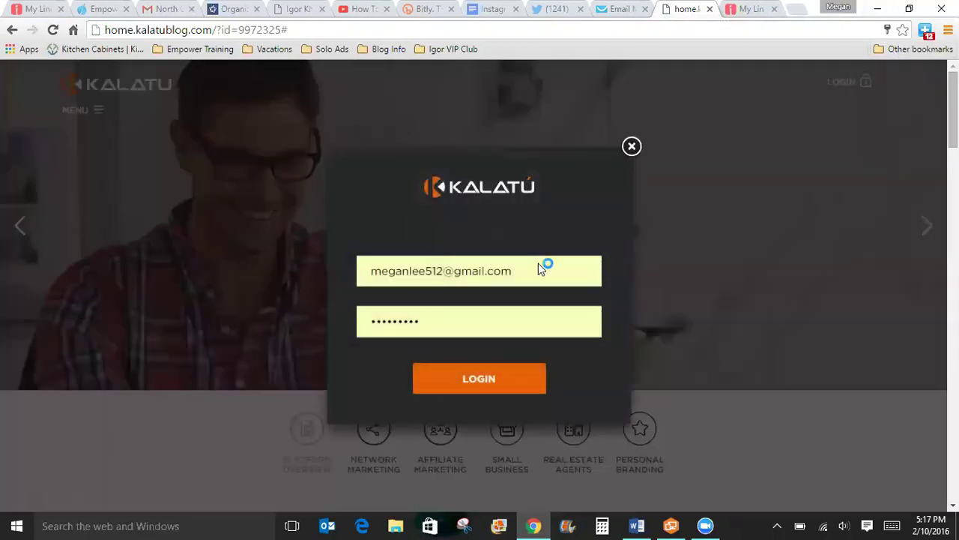
click(481, 379)
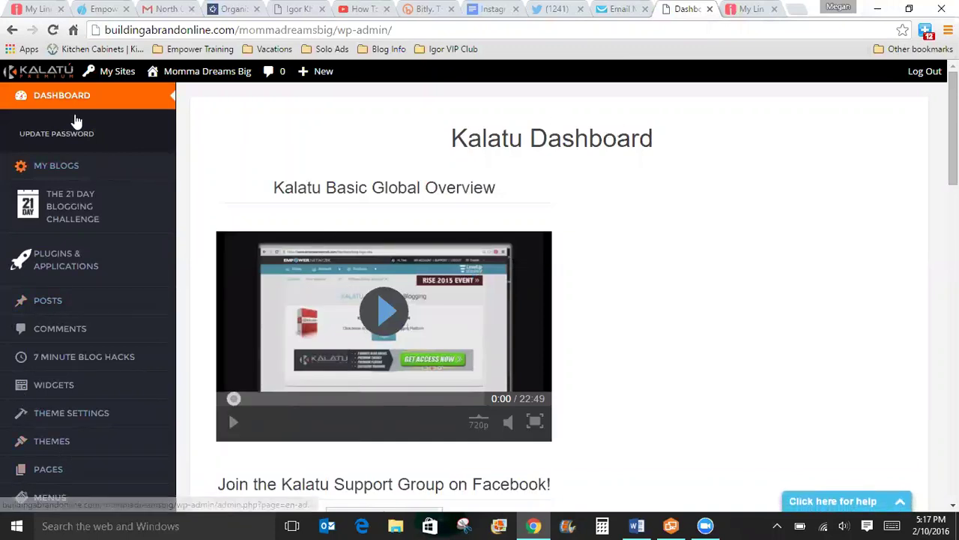
Step: Open the InstaBuilder plugin in the Kalatu blog's admin area and show its page creation options
click(75, 268)
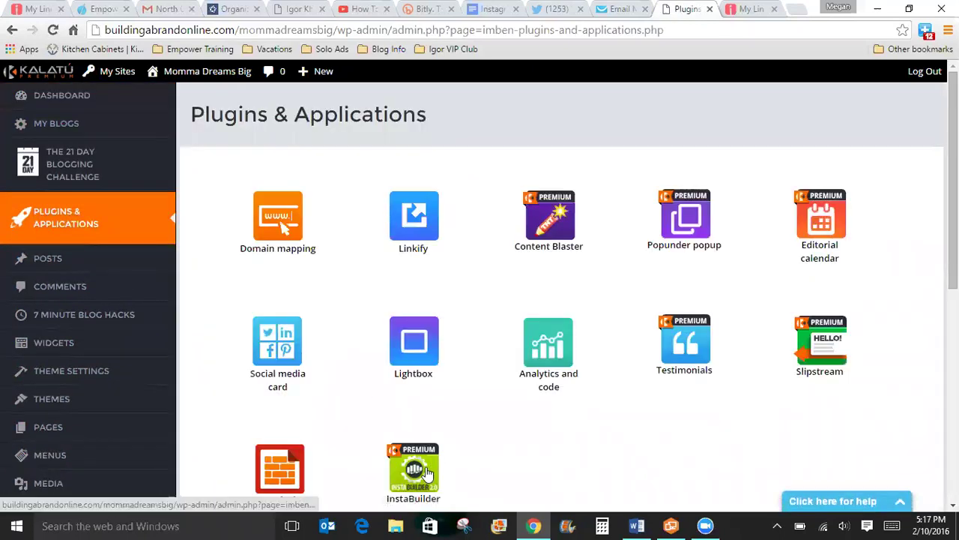
click(426, 472)
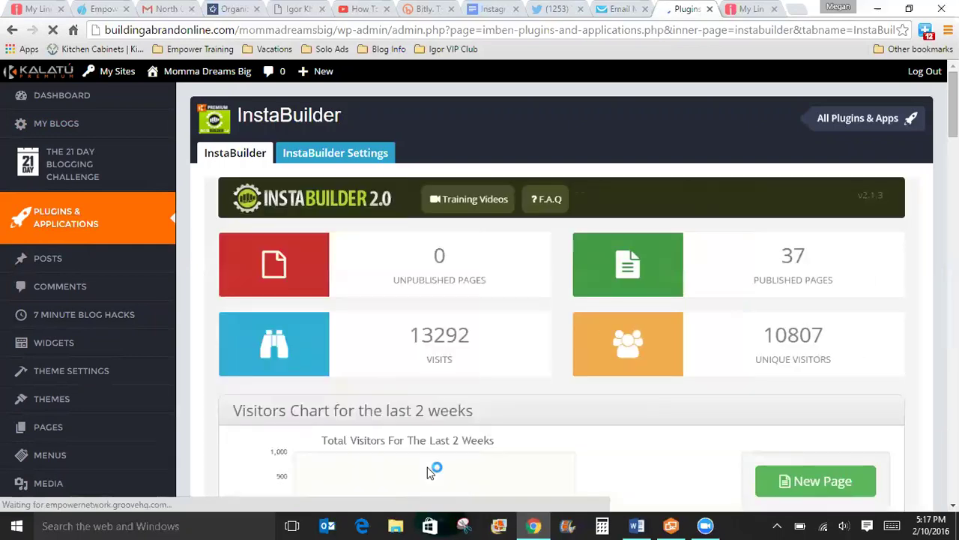
scroll(480, 292, down, 4)
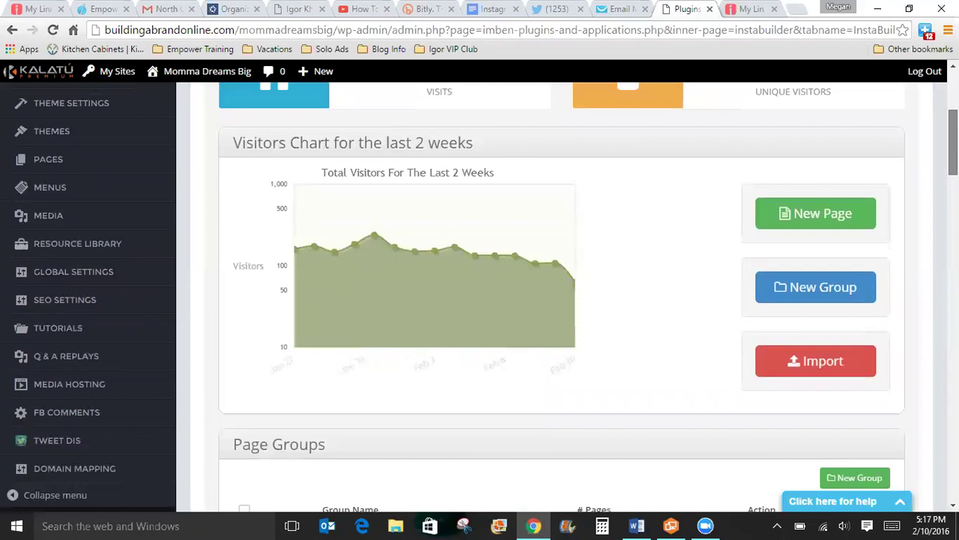
Step: Review the InstaBuilder dashboard's page and visit statistics, the two-week visitors chart and the list of existing landing pages
scroll(480, 292, down, 4)
scroll(479, 292, down, 3)
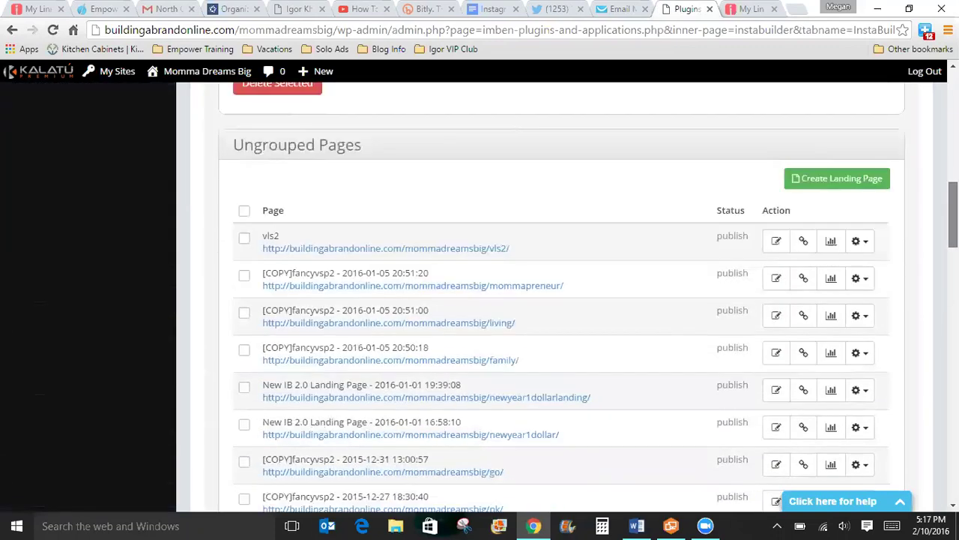
scroll(481, 231, up, 10)
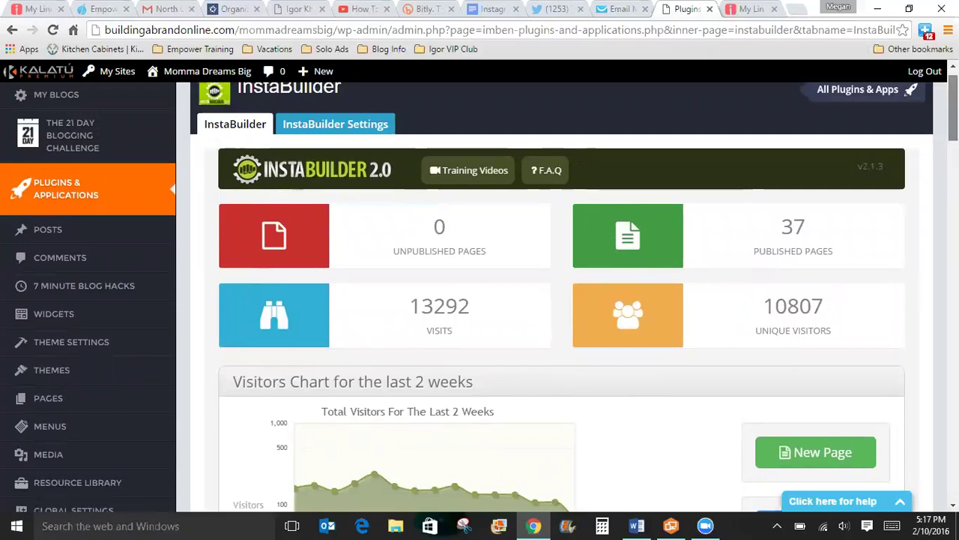
scroll(951, 150, down, 1)
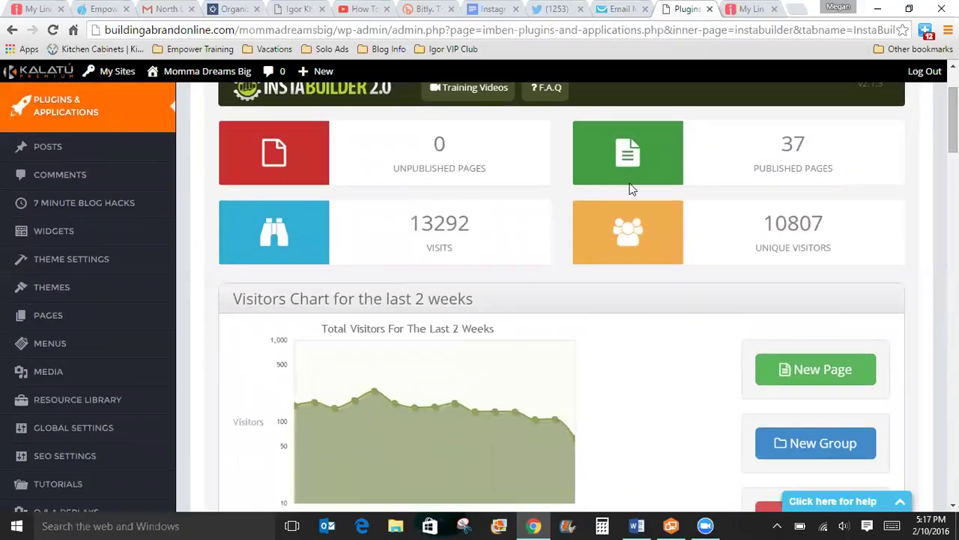
scroll(952, 225, down, 1)
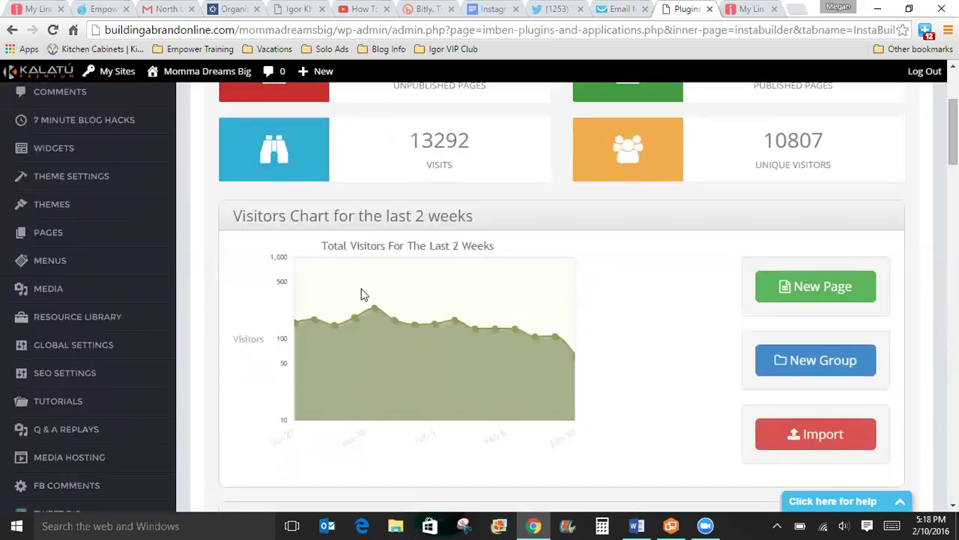
mouse_move(374, 309)
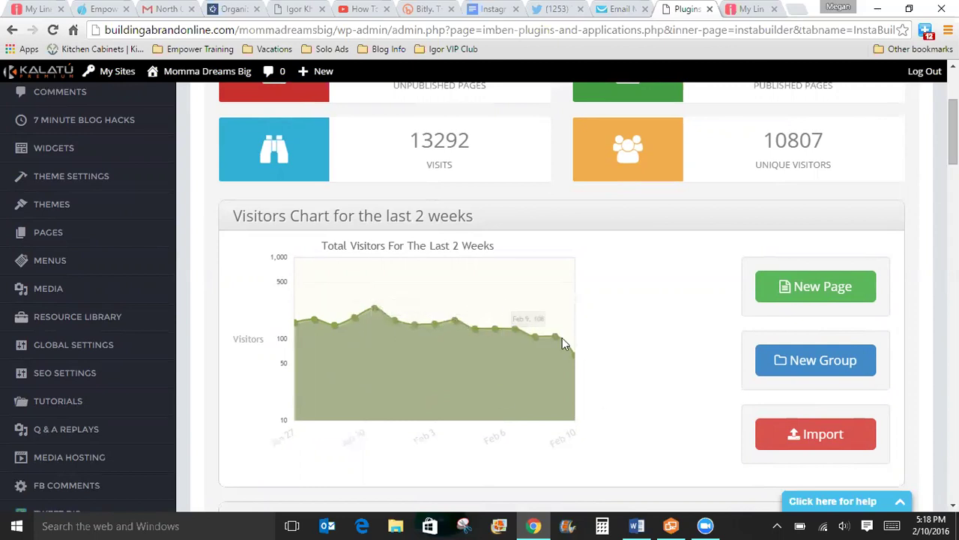
scroll(480, 300, down, 10)
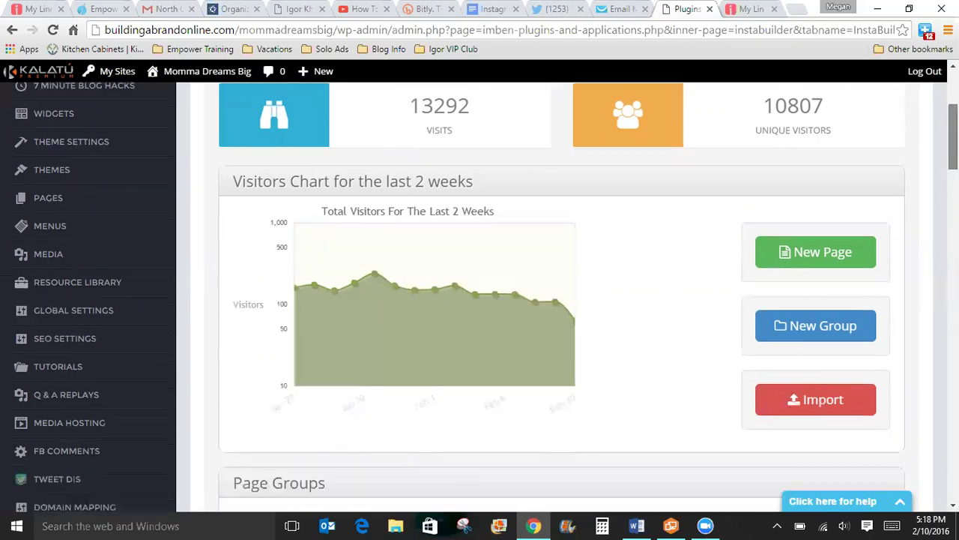
scroll(479, 300, down, 2)
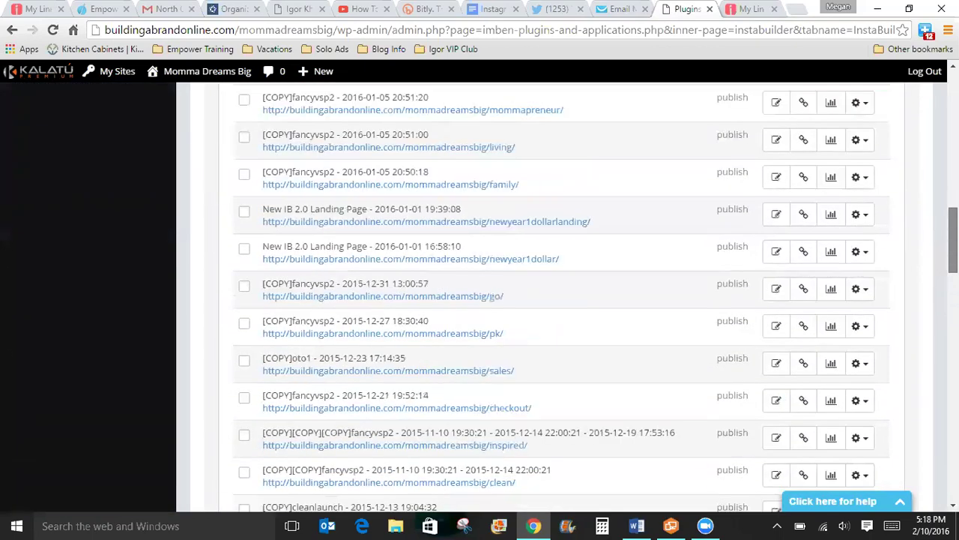
scroll(479, 300, up, 15)
scroll(480, 300, down, 3)
scroll(632, 286, down, 1)
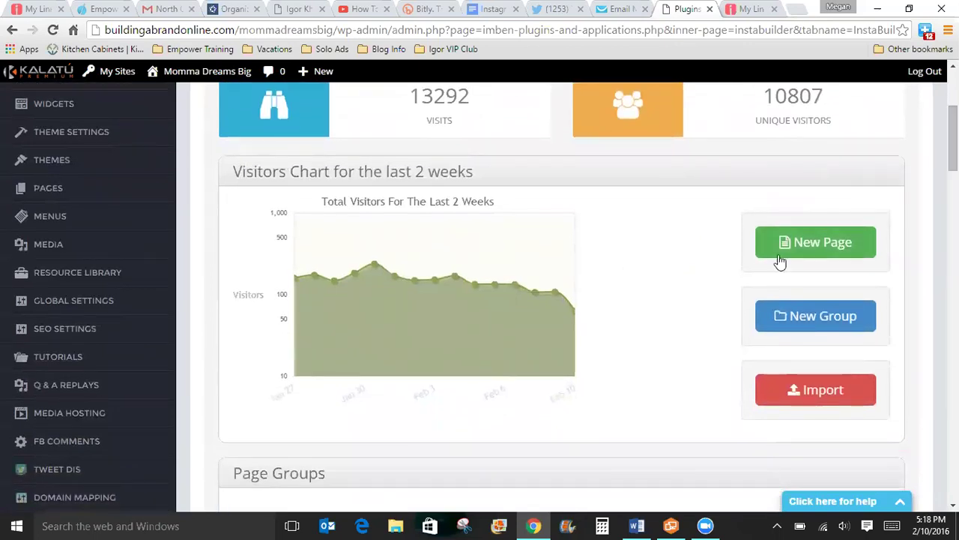
scroll(480, 299, up, 5)
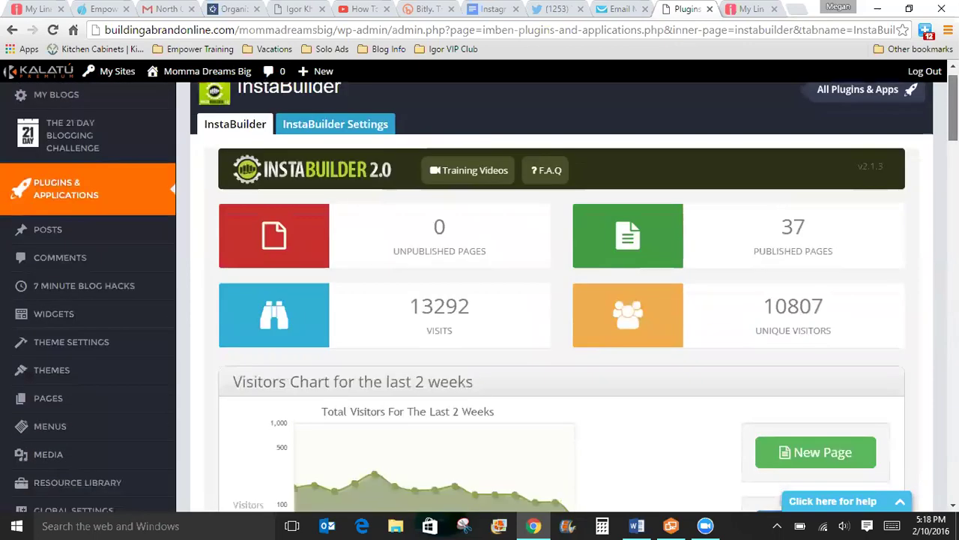
scroll(480, 299, down, 2)
scroll(570, 300, down, 3)
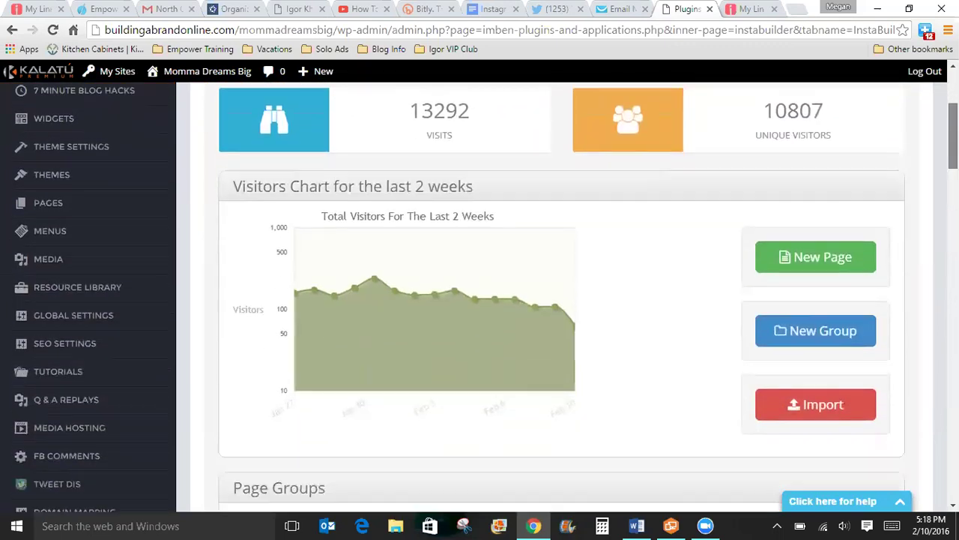
Step: Start a new InstaBuilder page and filter the template gallery to Squeeze Pages
click(834, 241)
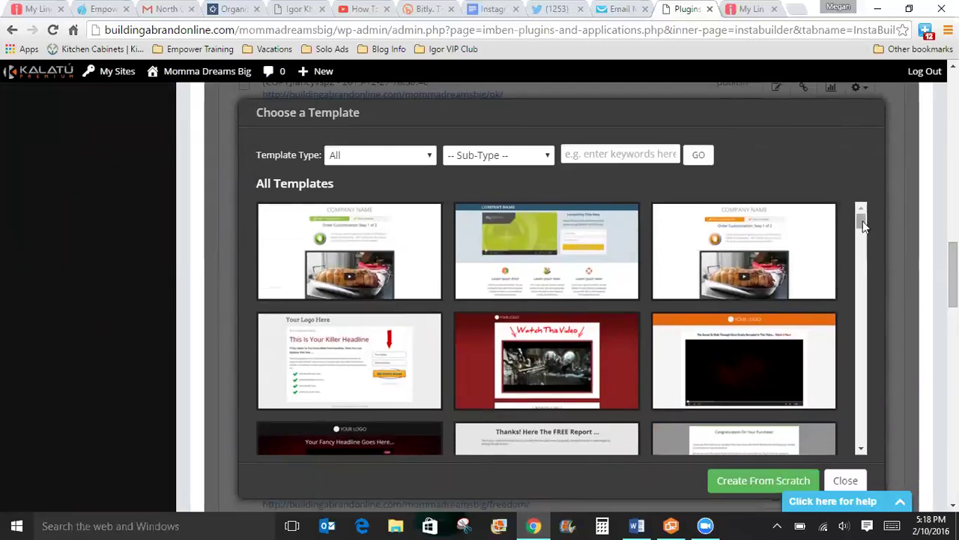
mouse_move(864, 226)
mouse_down()
mouse_move(875, 250)
mouse_move(867, 215)
mouse_up()
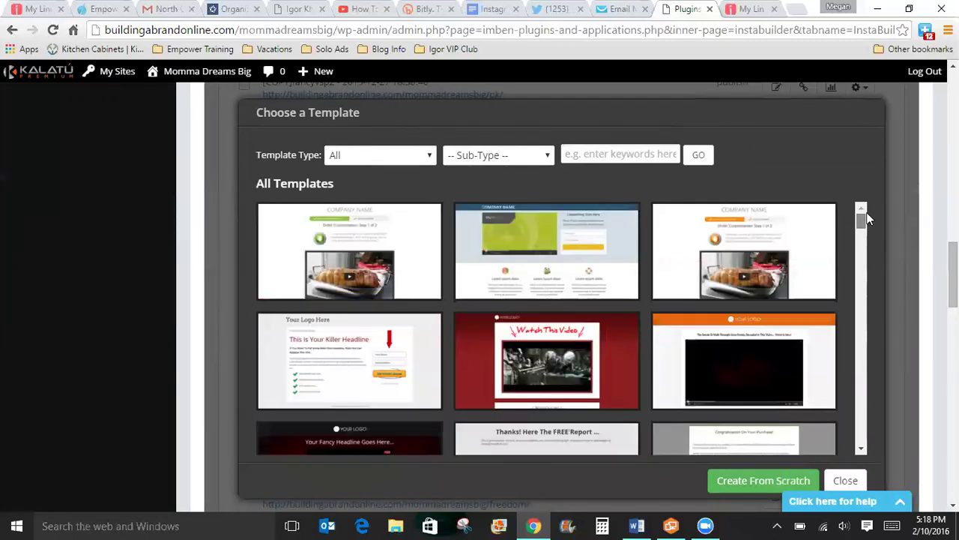
click(427, 159)
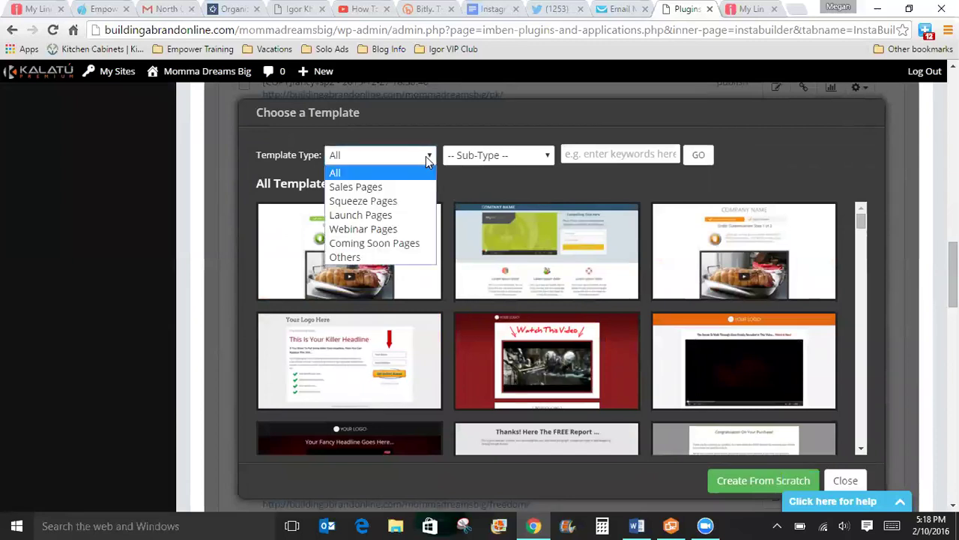
click(417, 201)
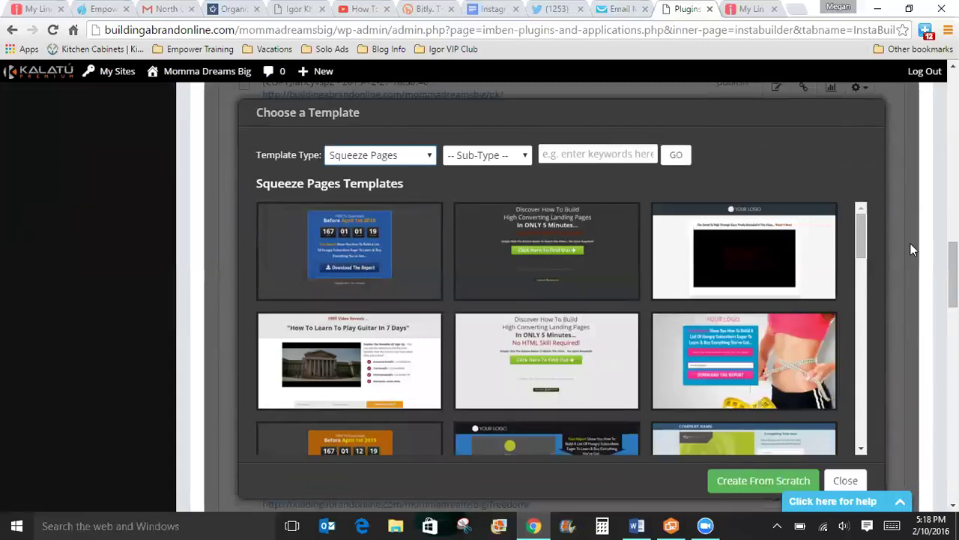
Step: Browse the squeeze page templates and choose the sunset beach one with the walking silhouette and "10 Easy Tricks" box
drag(860, 219, 902, 357)
mouse_move(536, 311)
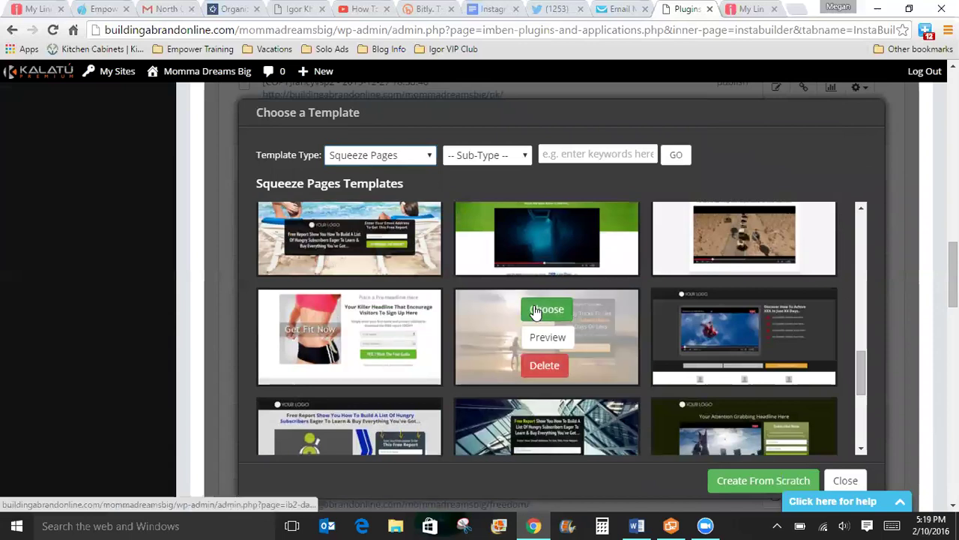
mouse_move(726, 411)
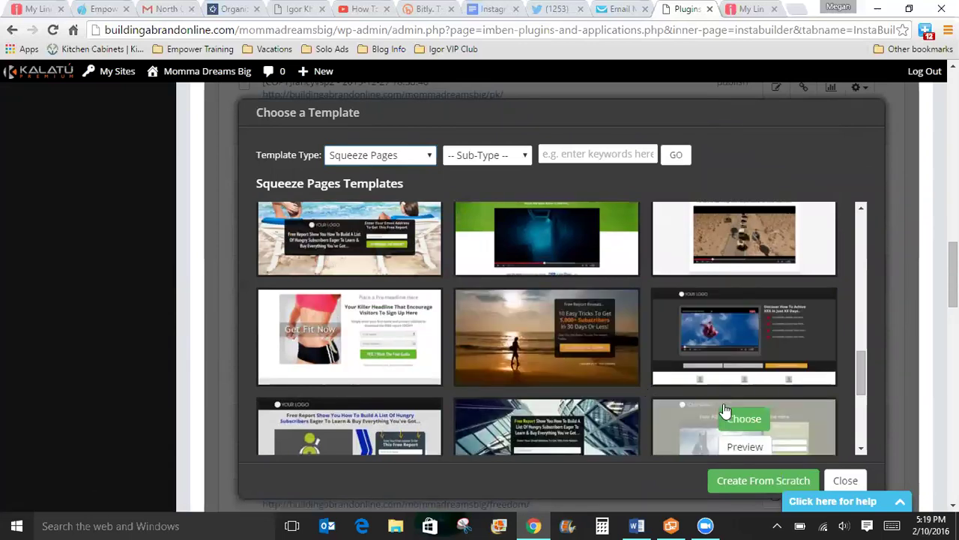
click(559, 315)
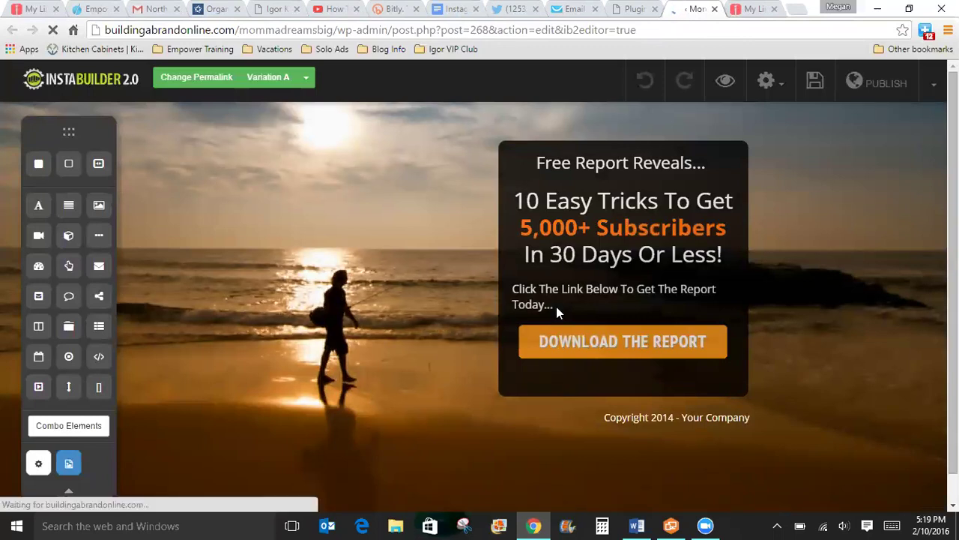
Step: Replace the heading line "Free Report Reveals..." with "Discover FREE Blueprint"
double_click(669, 170)
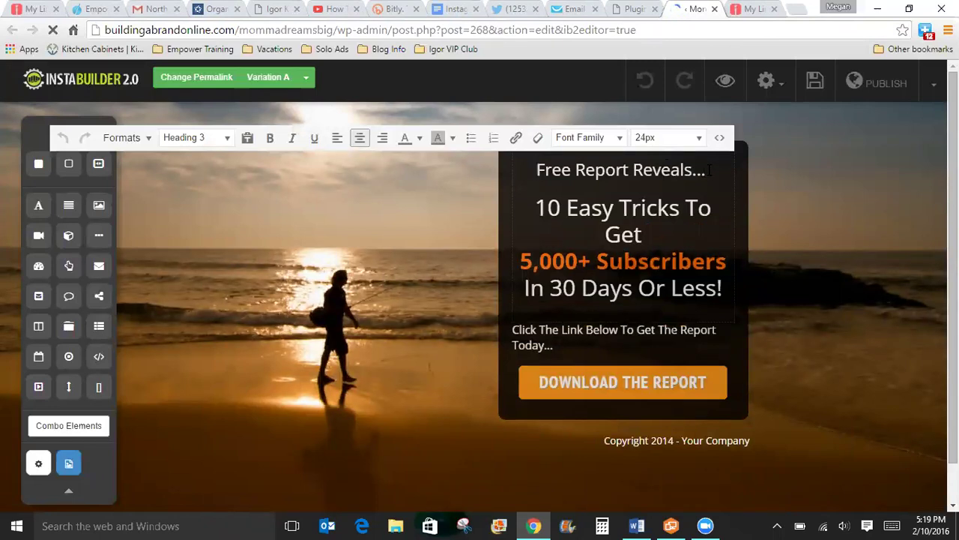
drag(708, 170, 537, 171)
text(Di)
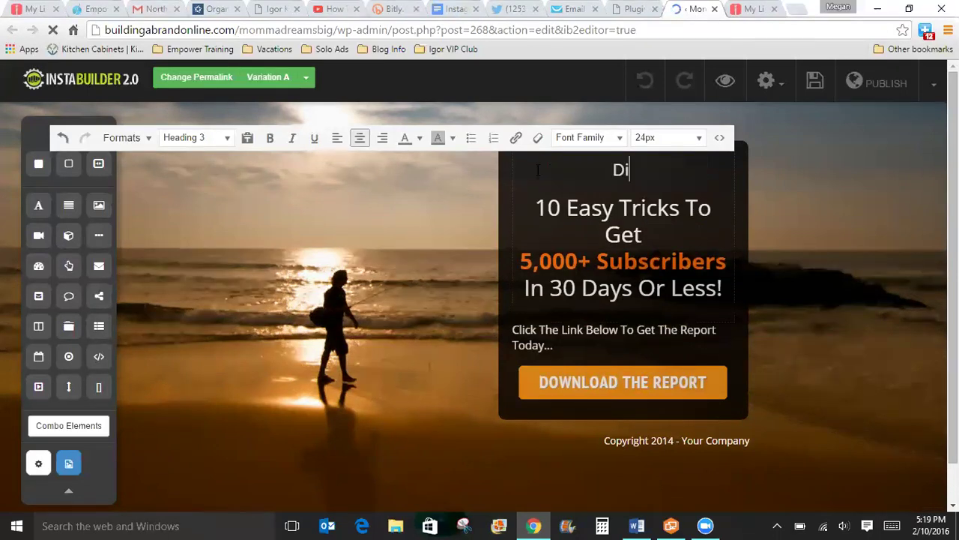
text(scover FREE)
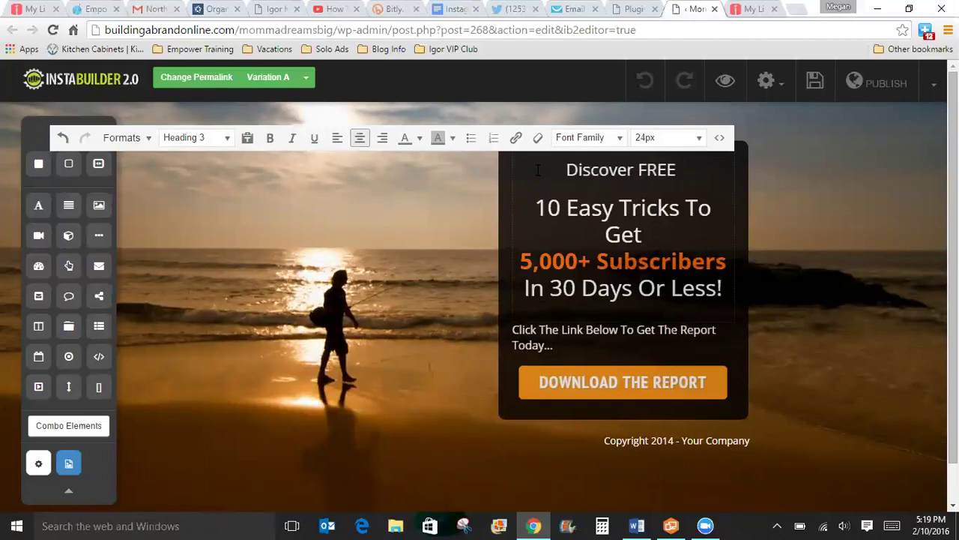
text( Bl)
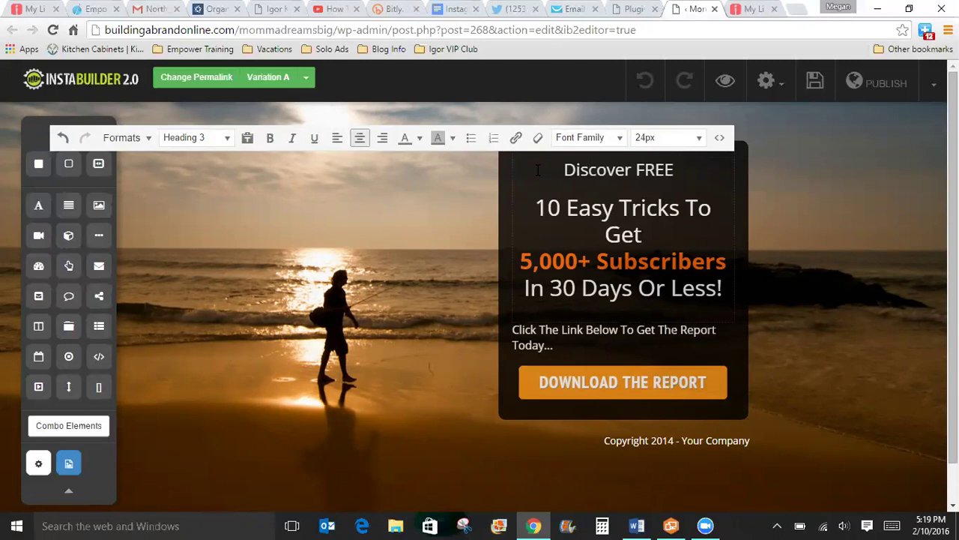
text(ueprint)
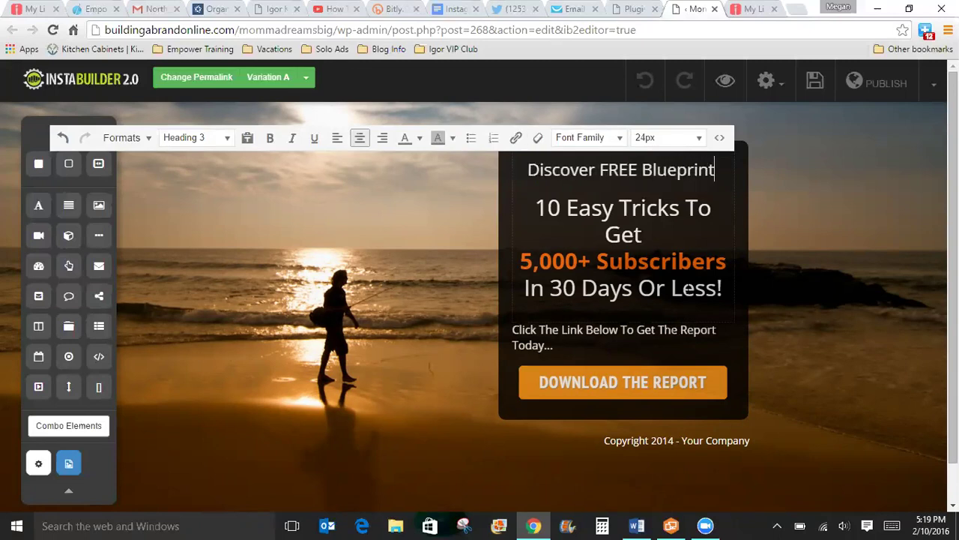
Step: Reword the first heading line to "Discover Online Business", keeping only the word "Discover" from the existing text
drag(538, 208, 646, 235)
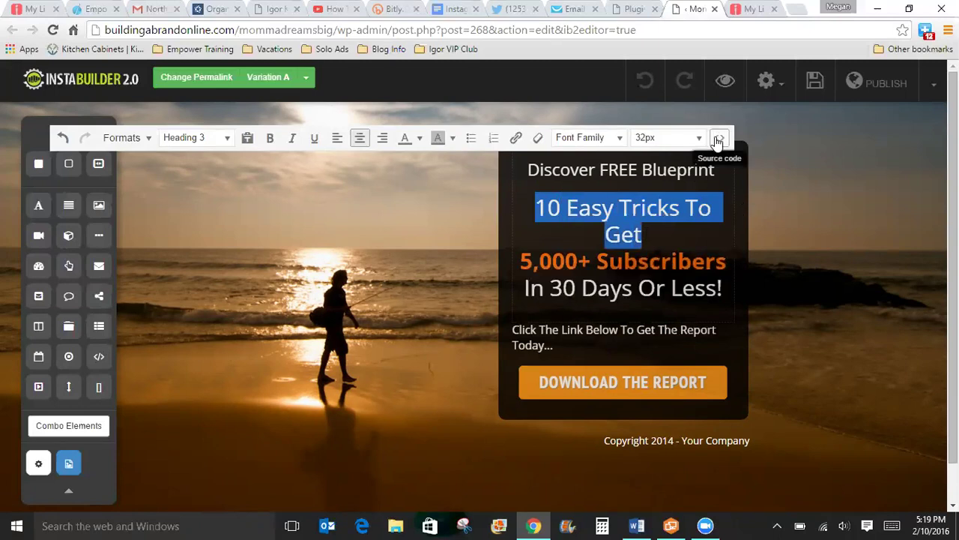
click(715, 169)
key(BackSpace)
key(BackSpace)
key(BackSpace)
key(BackSpace)
key(BackSpace)
key(BackSpace)
key(BackSpace)
key(BackSpace)
key(BackSpace)
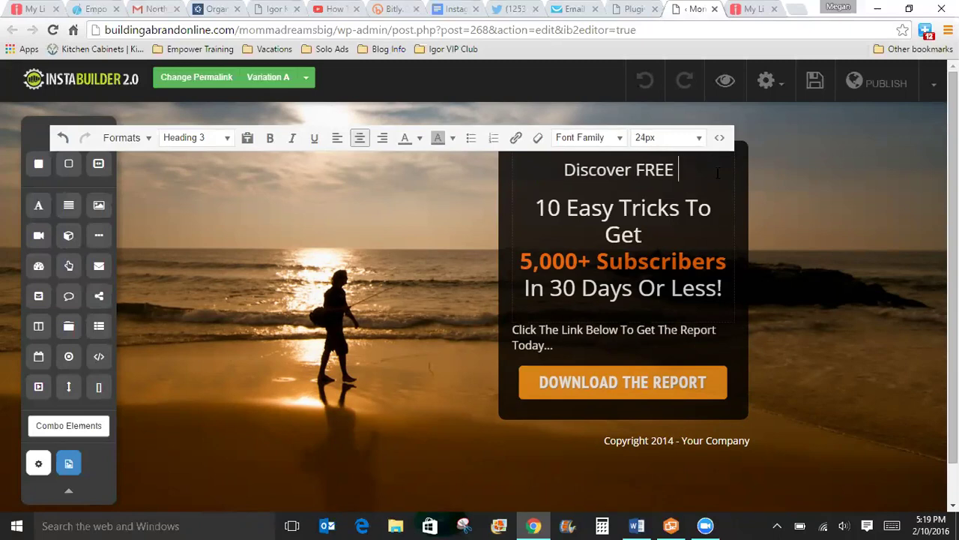
key(BackSpace)
key(BackSpace)
key(BackSpace)
key(BackSpace)
key(BackSpace)
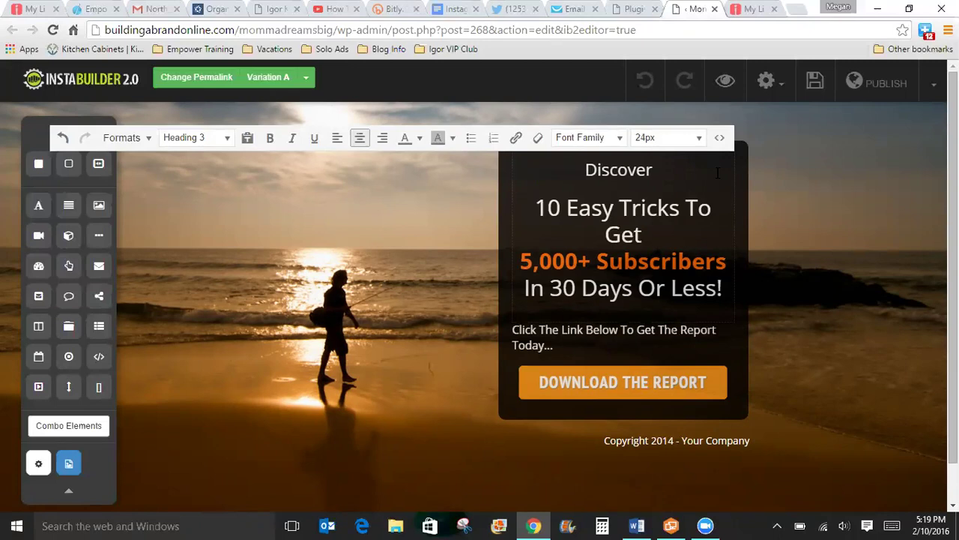
text(S)
key(BackSpace)
text(Online B)
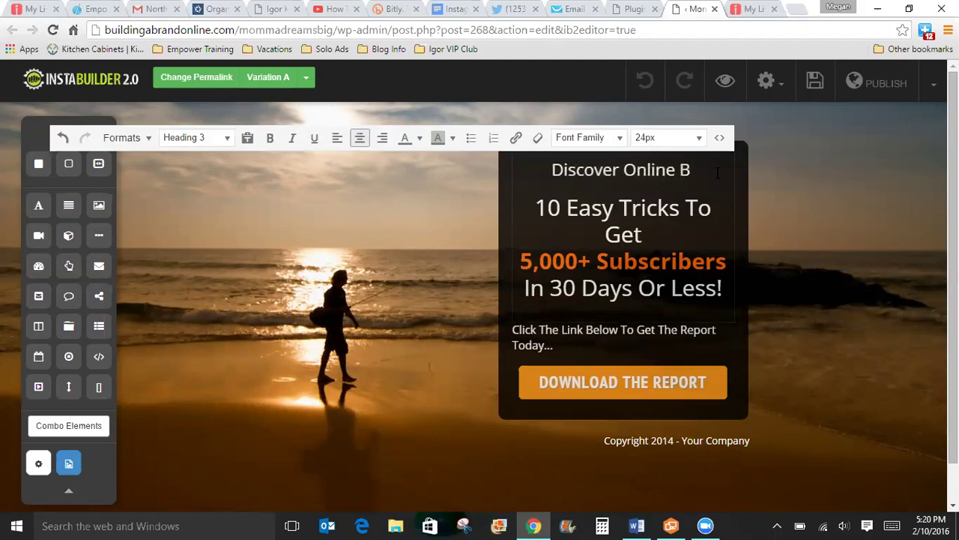
key(BackSpace)
text(Bui)
key(BackSpace)
text(siness)
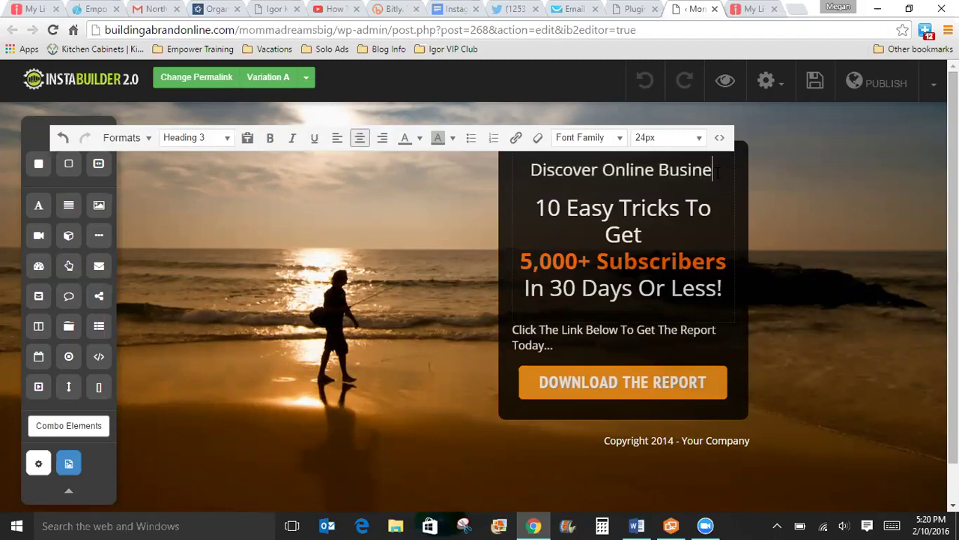
Step: Replace "10 Easy Tricks To Get" above the orange subscribers line with "Find How I Got" and leave heading editing
drag(643, 236, 553, 208)
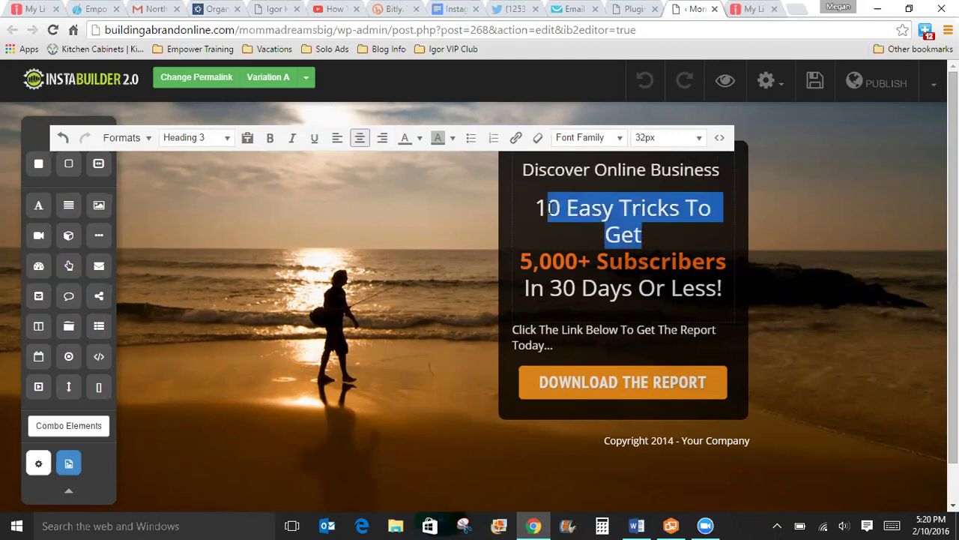
key(BackSpace)
key(BackSpace)
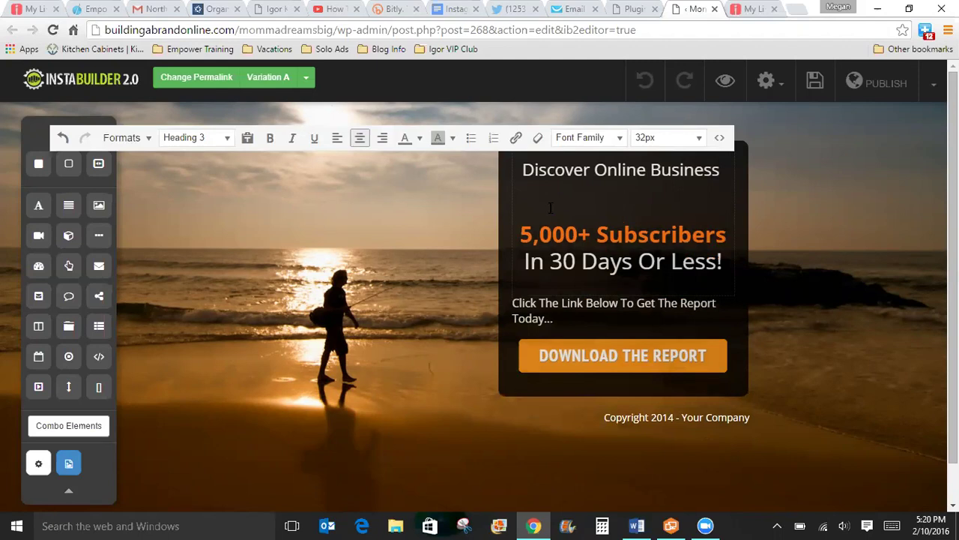
text(Find ho)
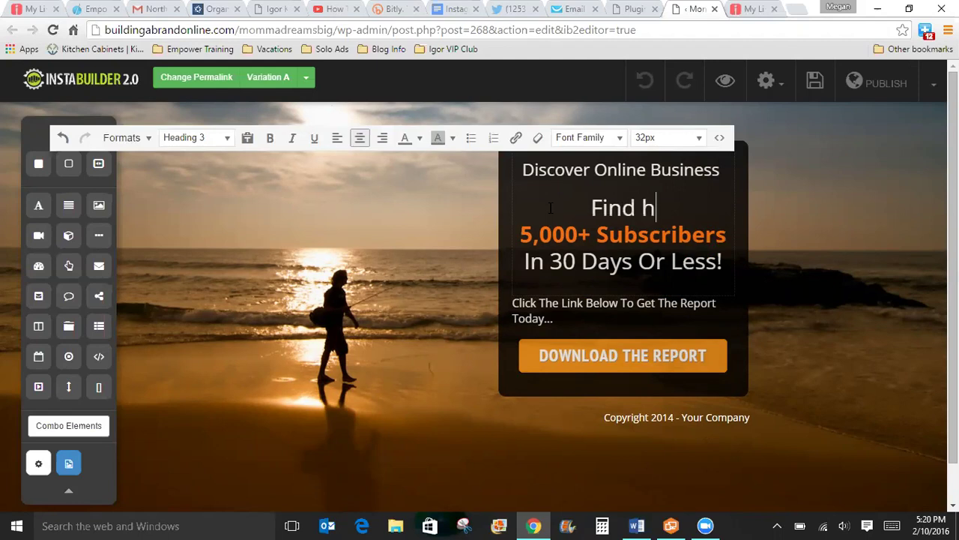
key(BackSpace)
key(BackSpace)
text(how I)
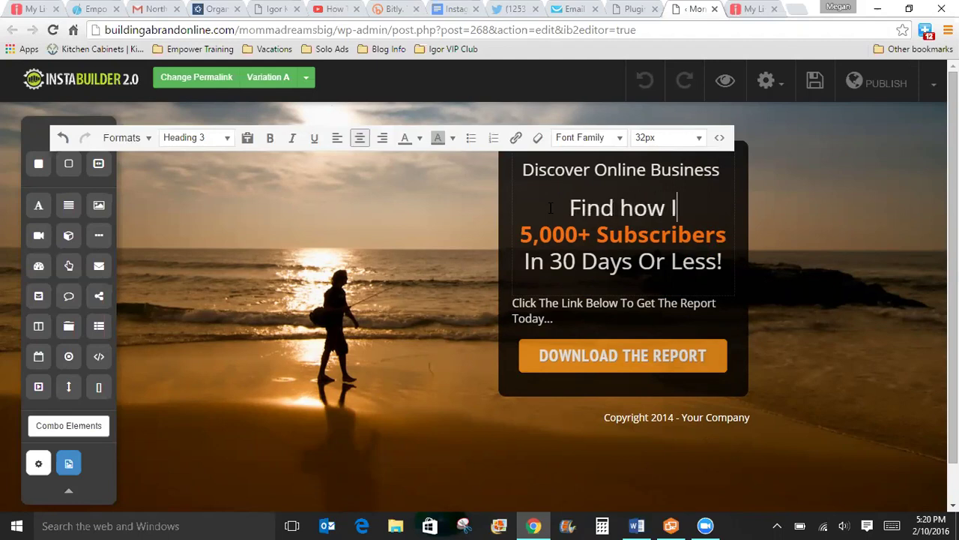
key(BackSpace)
key(BackSpace)
key(BackSpace)
key(BackSpace)
key(BackSpace)
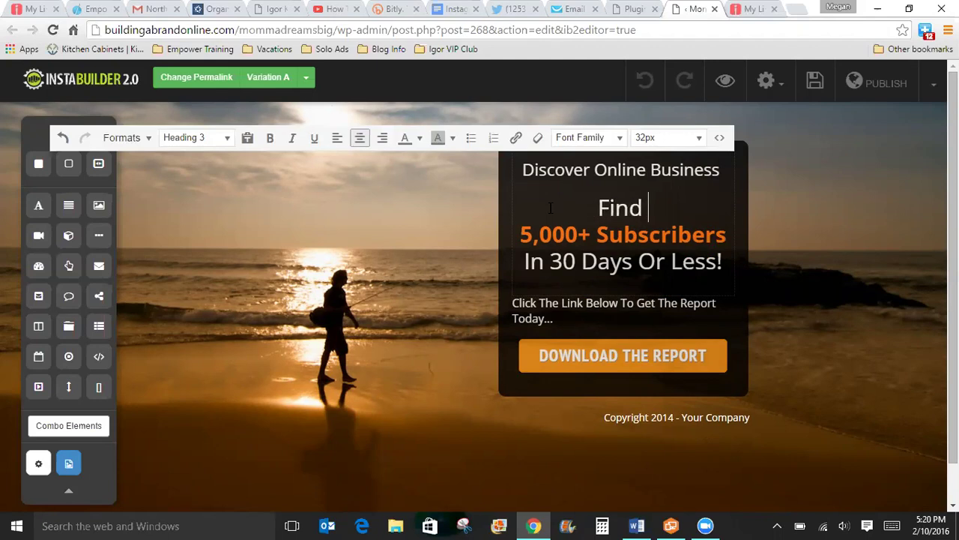
text(How I)
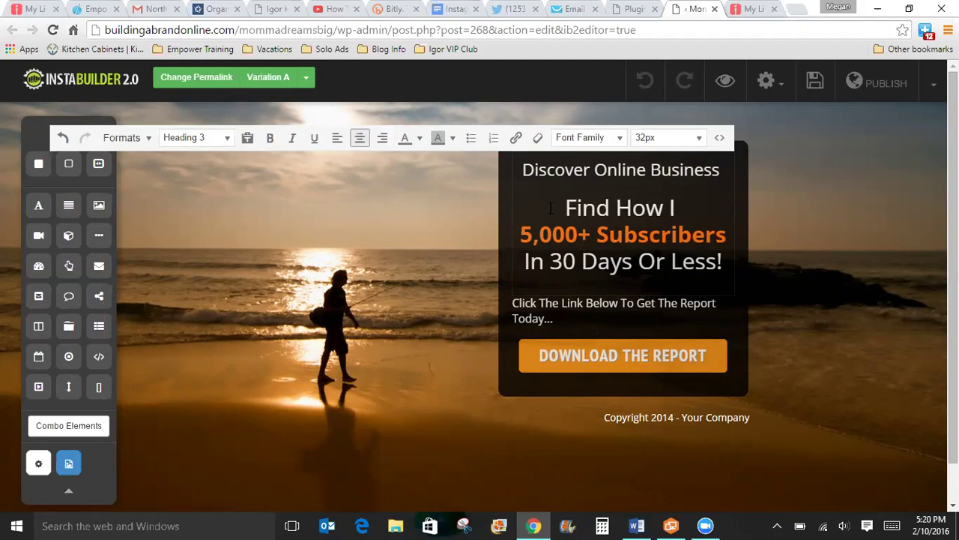
text(Got)
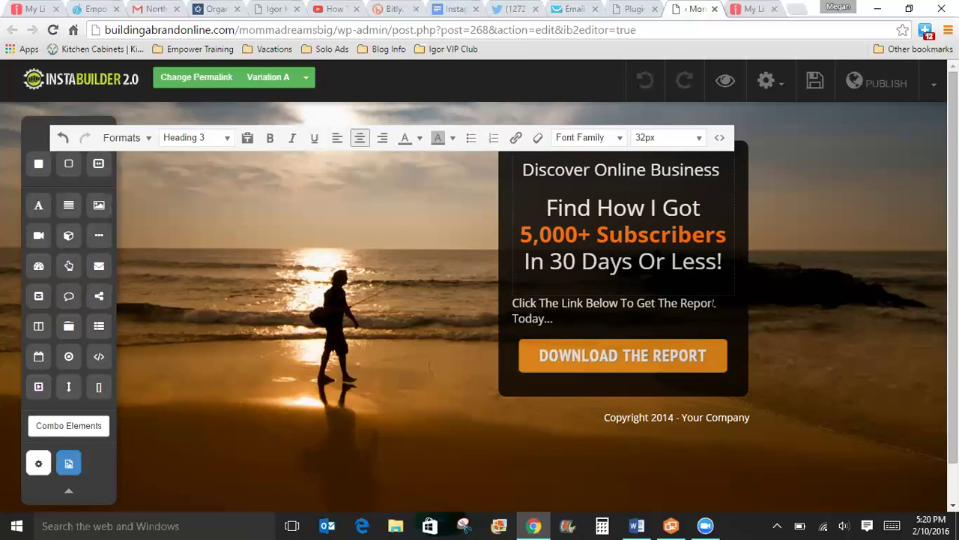
click(715, 306)
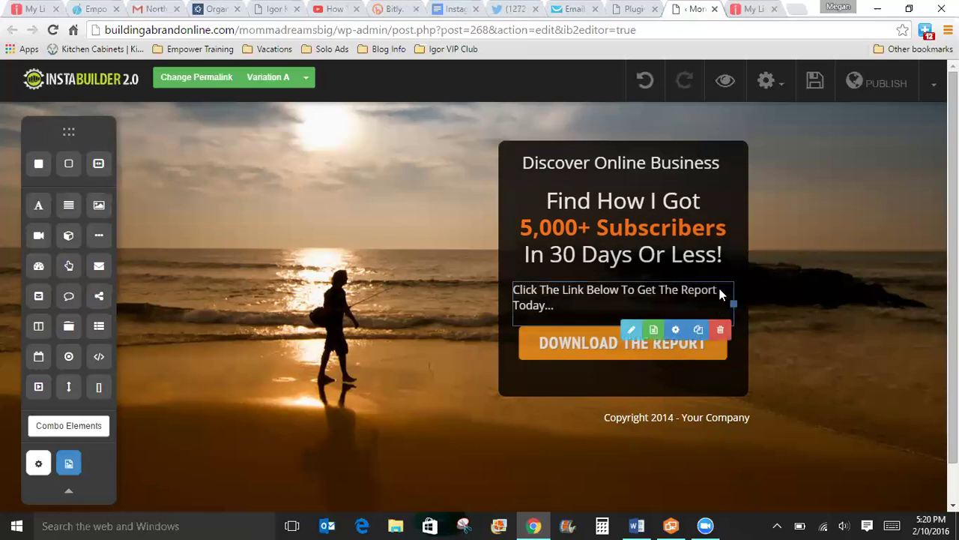
Step: Reword the paragraph above the download button to "Click The Link Below To Get My Blueprint To Success Today..."
click(718, 293)
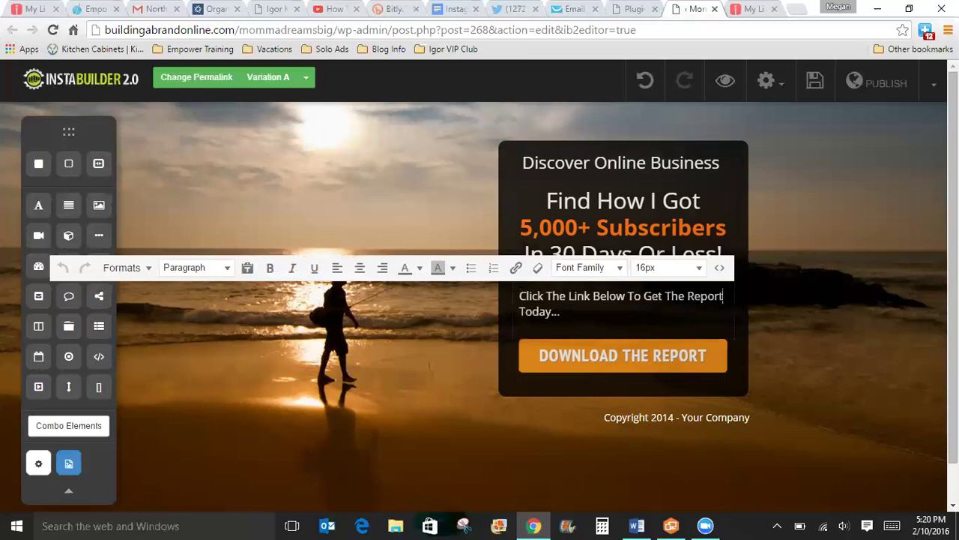
key(BackSpace)
key(BackSpace)
key(BackSpace)
key(BackSpace)
key(BackSpace)
key(BackSpace)
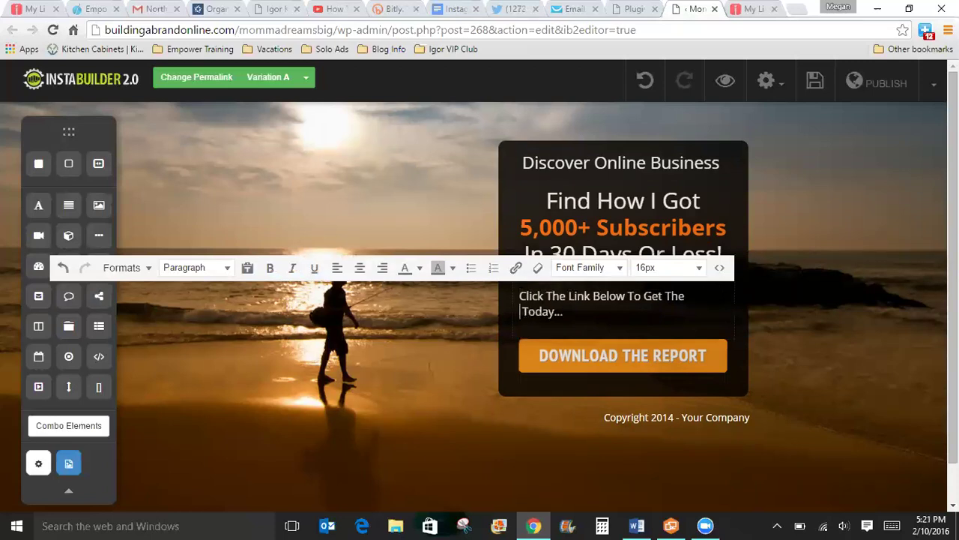
key(BackSpace)
key(BackSpace)
key(BackSpace)
key(BackSpace)
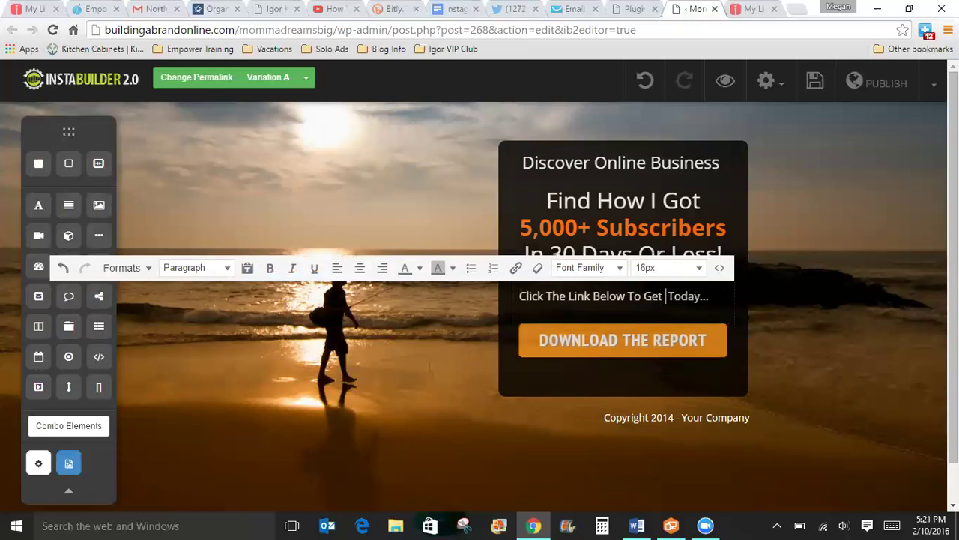
text(Bl )
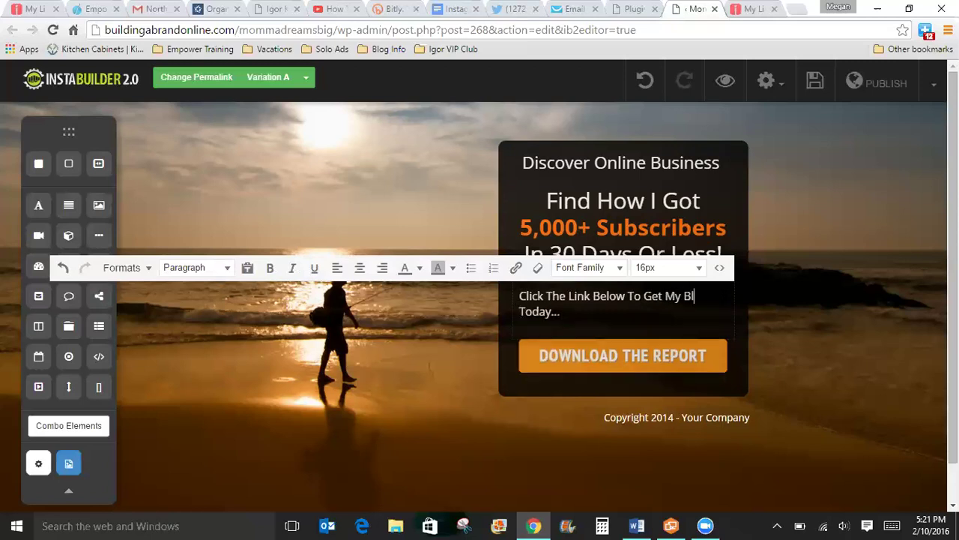
text(ueprint )
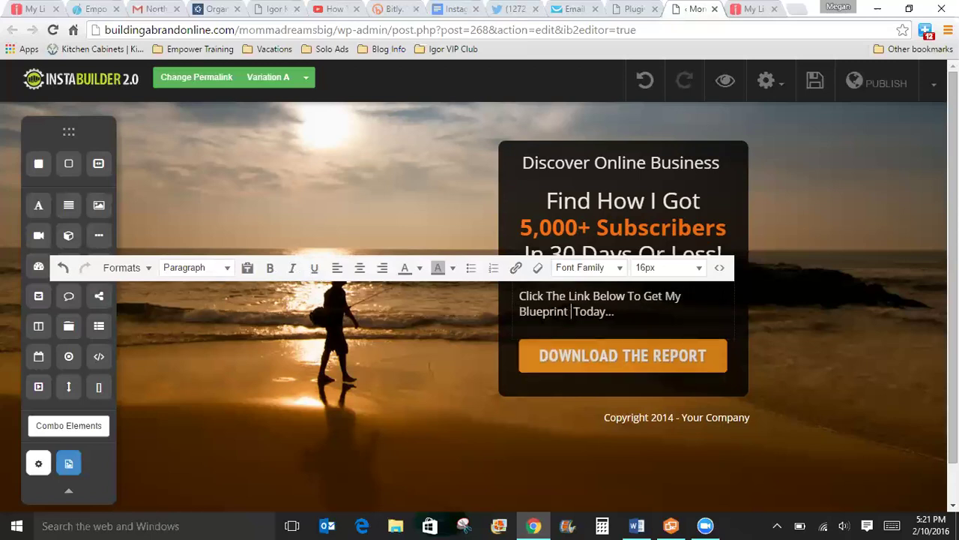
text(To Success)
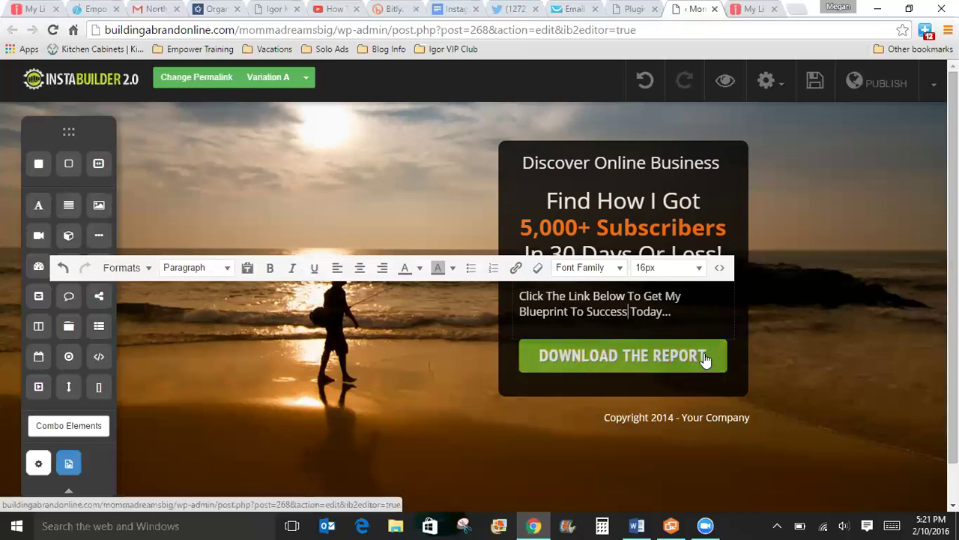
click(733, 210)
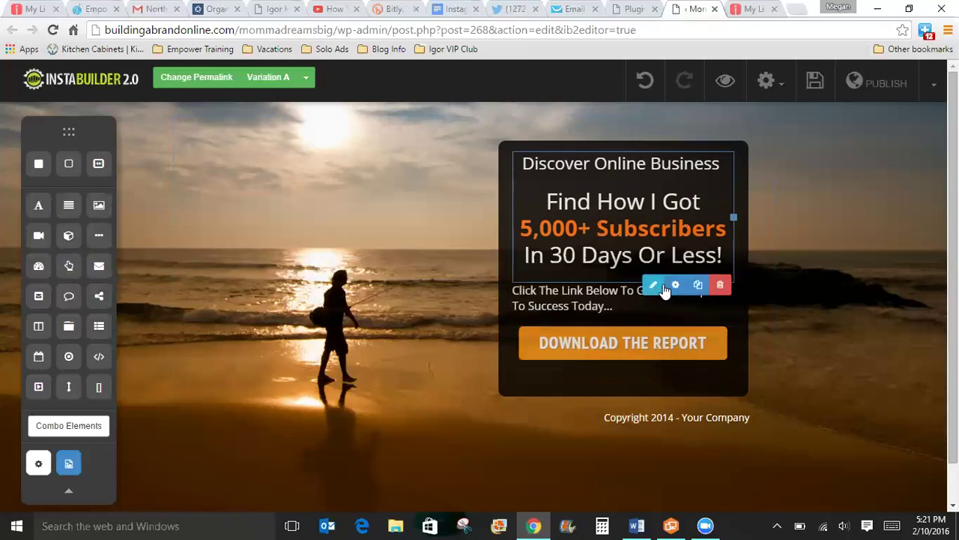
double_click(630, 193)
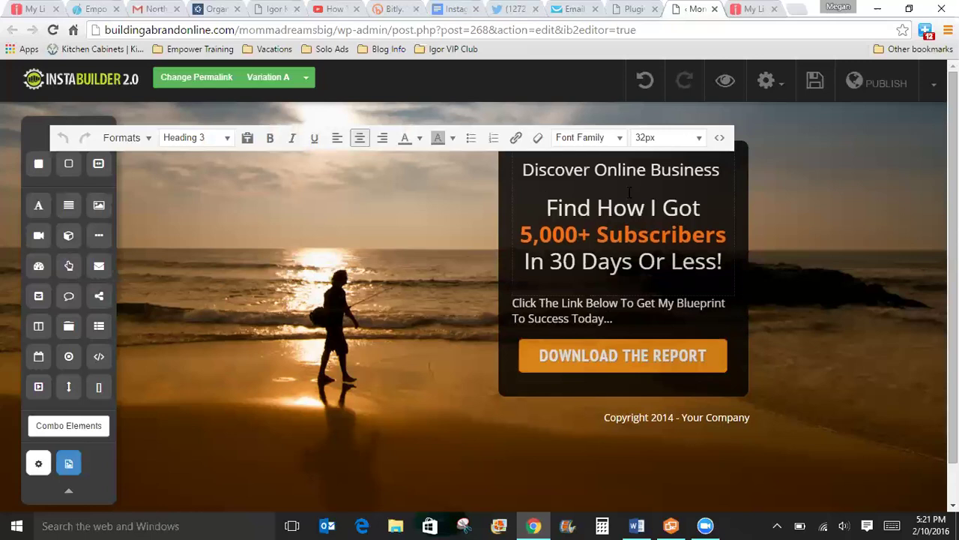
click(703, 310)
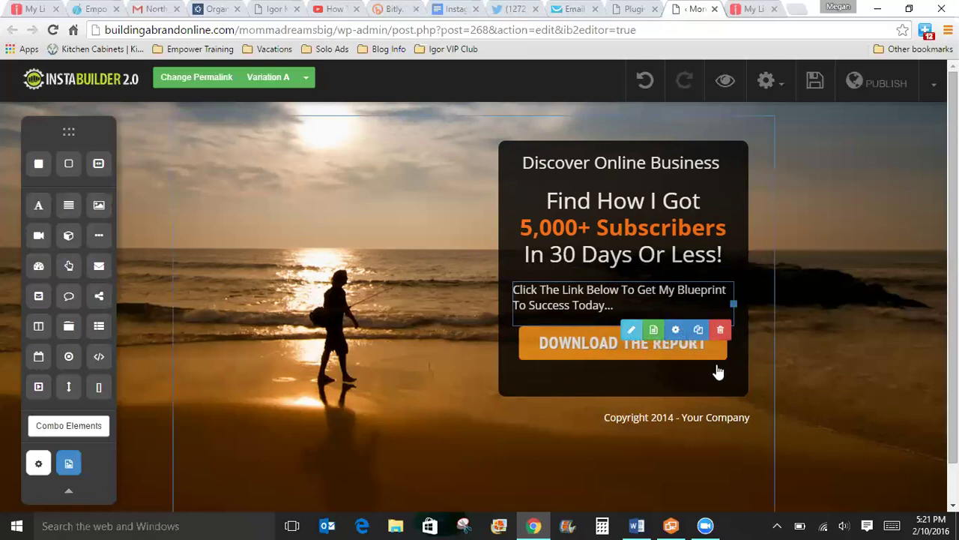
click(686, 380)
click(670, 349)
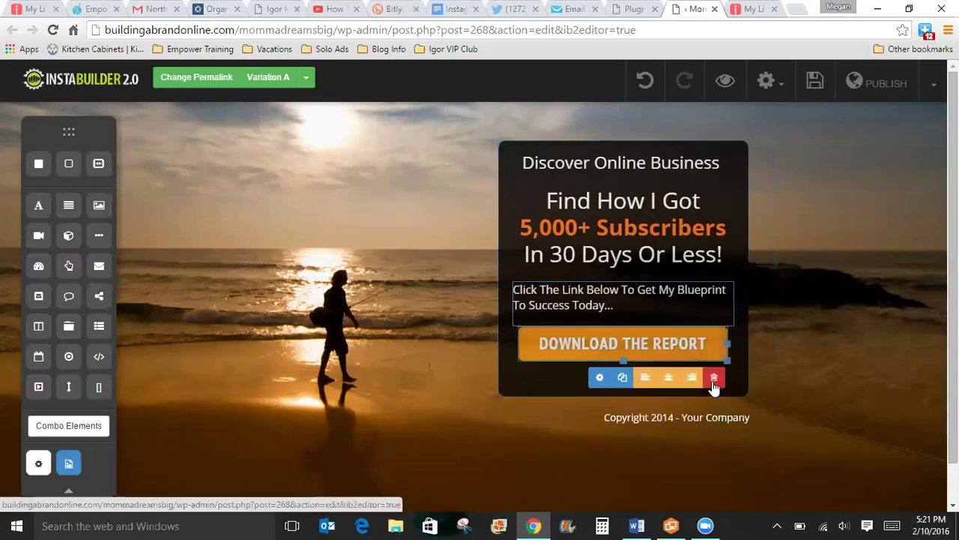
click(900, 322)
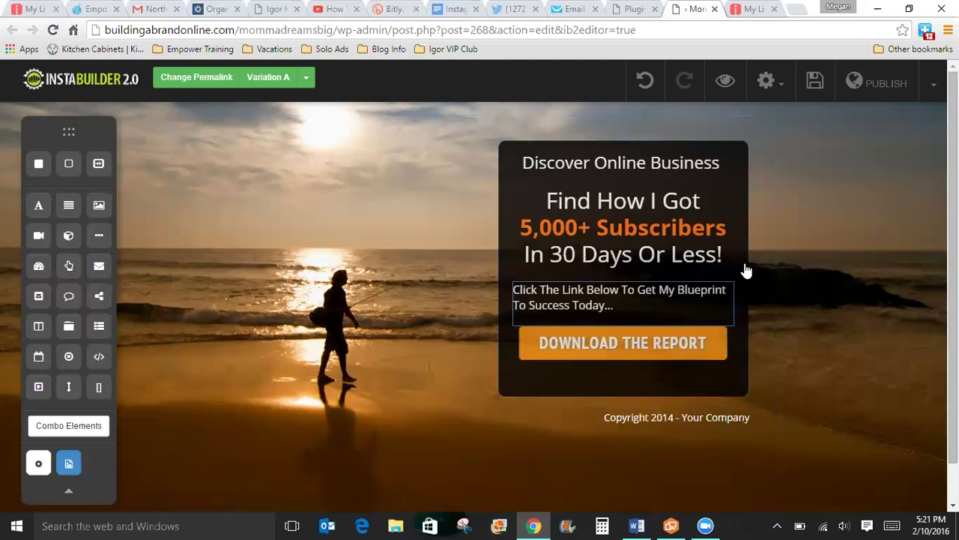
Step: Replace the orange download button's text label with "Click Here" in its settings
click(619, 357)
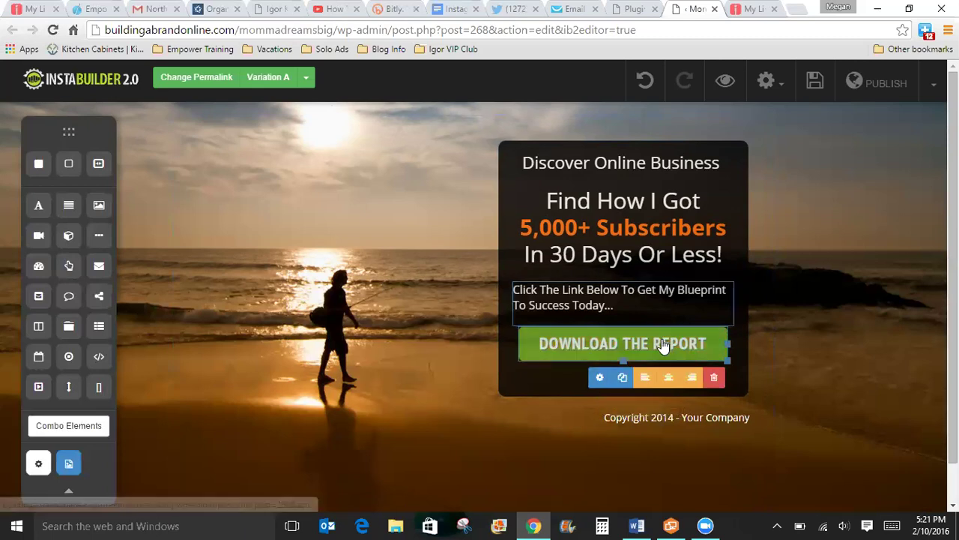
click(601, 378)
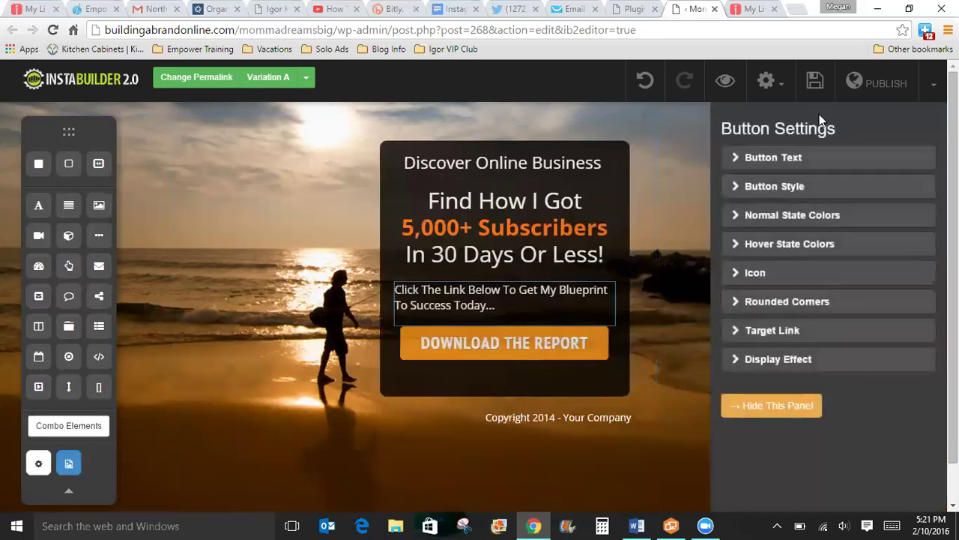
click(797, 170)
click(859, 204)
key(BackSpace)
key(BackSpace)
key(BackSpace)
key(BackSpace)
key(BackSpace)
key(BackSpace)
key(BackSpace)
key(BackSpace)
key(BackSpace)
key(BackSpace)
key(BackSpace)
key(BackSpace)
key(BackSpace)
key(BackSpace)
key(BackSpace)
key(BackSpace)
key(BackSpace)
key(BackSpace)
text(Click Here)
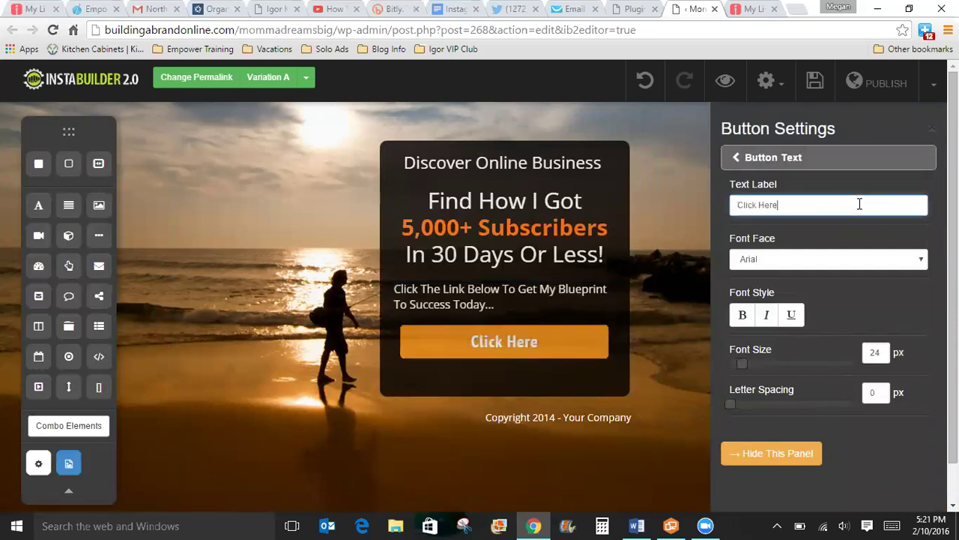
Step: Change the orange button's text label to "GET INSTANT ACCESS>>"
text(GET INS)
key(BackSpace)
key(BackSpace)
key(BackSpace)
key(BackSpace)
key(BackSpace)
key(BackSpace)
text(GET)
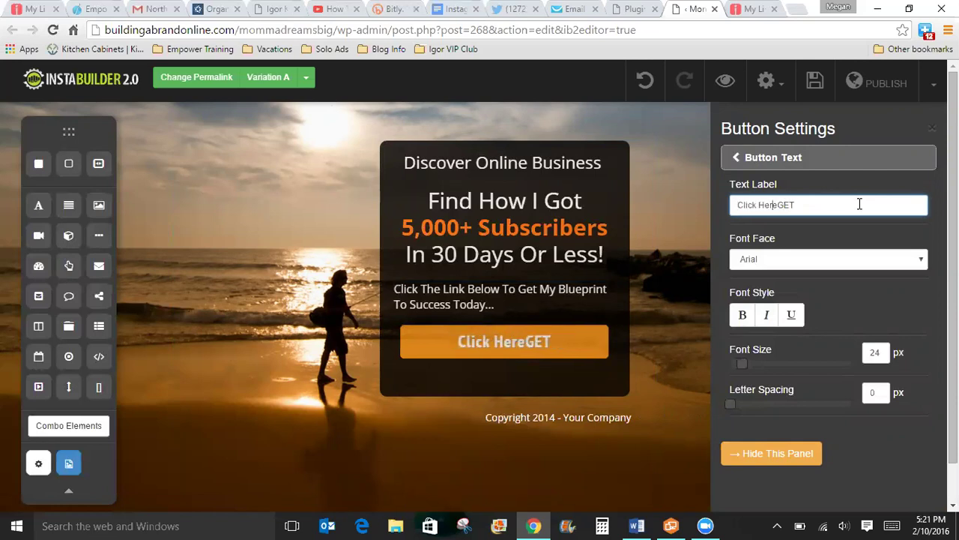
key(BackSpace)
key(BackSpace)
key(BackSpace)
key(BackSpace)
key(BackSpace)
key(BackSpace)
key(BackSpace)
key(BackSpace)
key(BackSpace)
key(BackSpace)
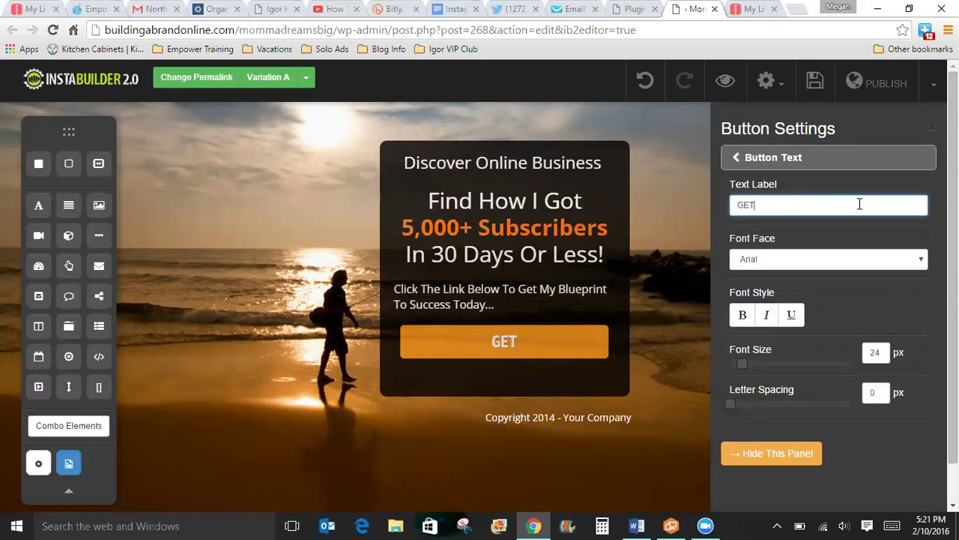
text(INSTAN)
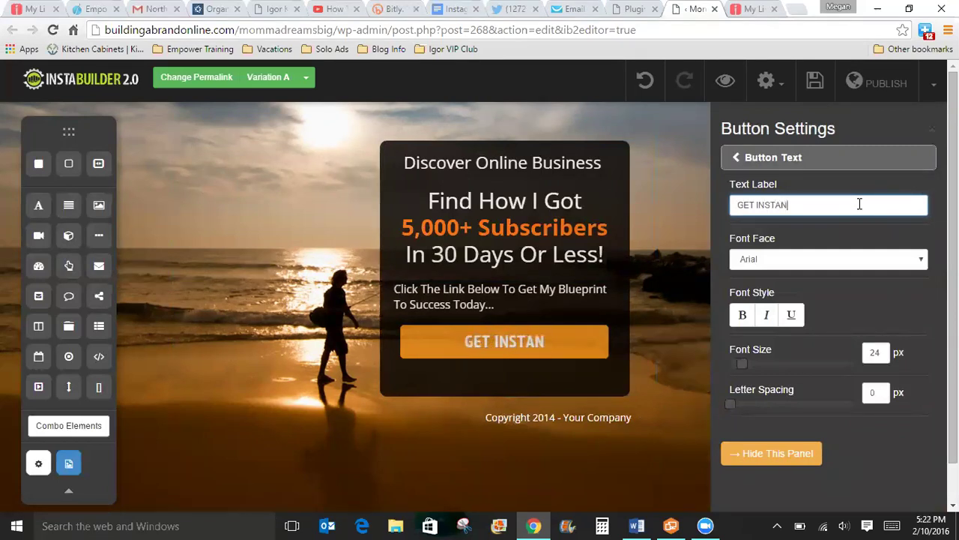
text(T ACCESS)
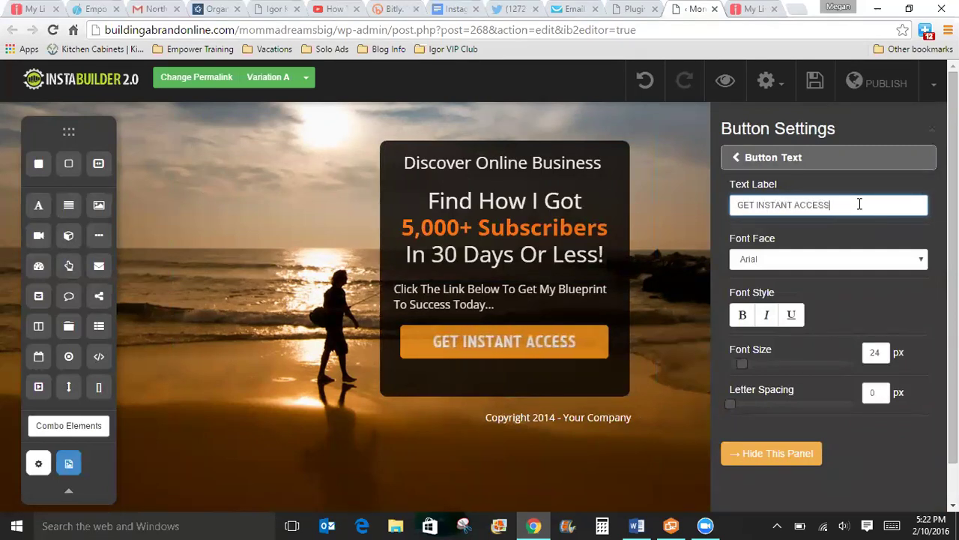
text(>>)
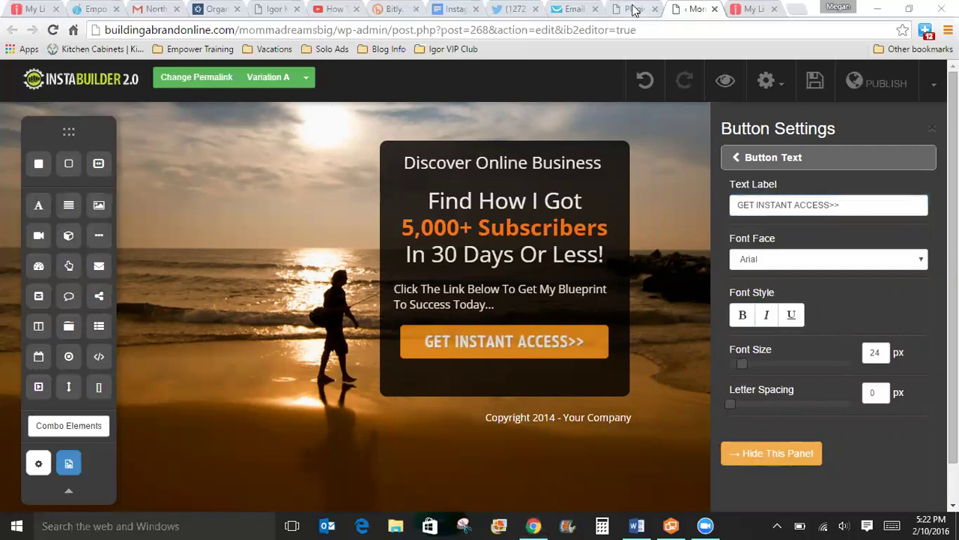
Step: Check the GetResponse web form publishing page and return to the squeeze page editor
click(633, 9)
click(587, 9)
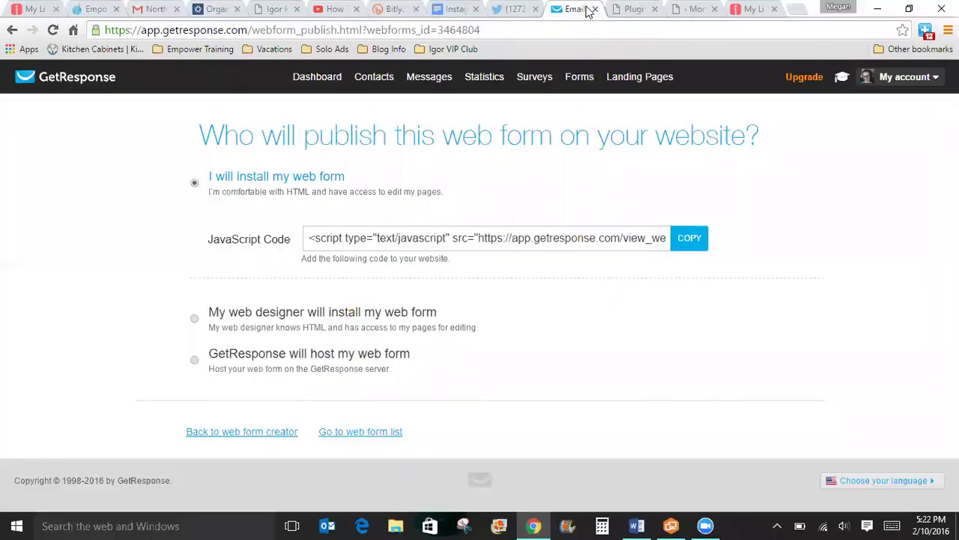
click(690, 9)
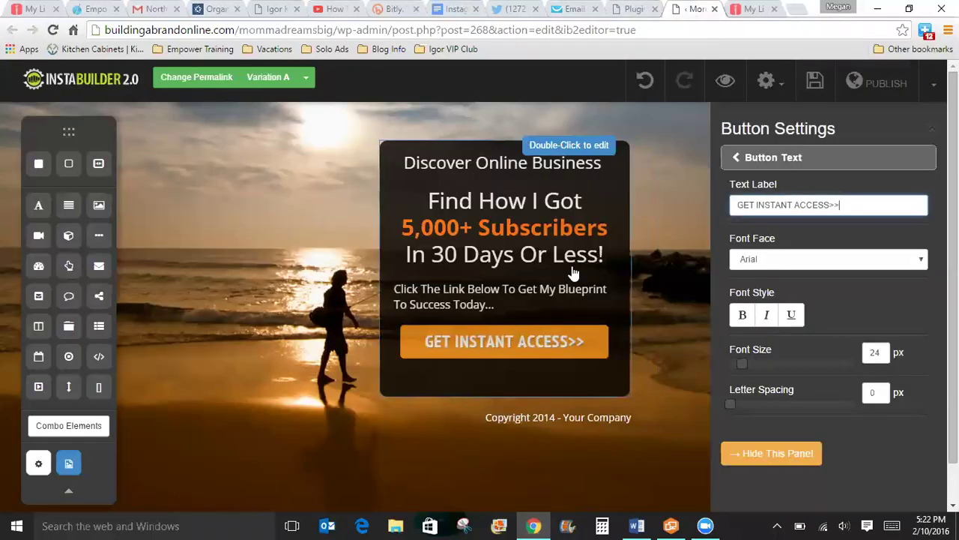
Step: Set the button's normal state color to bright green #65ec17
click(799, 453)
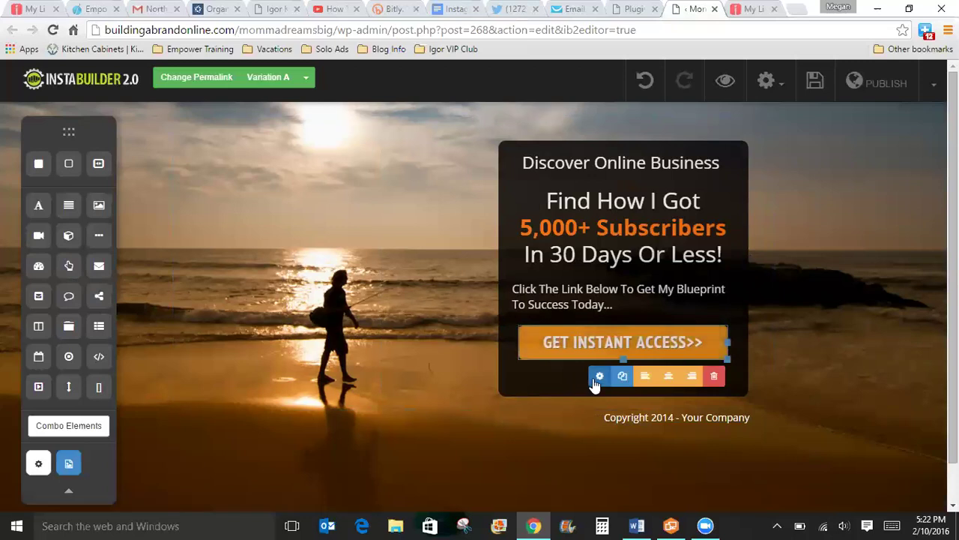
click(601, 380)
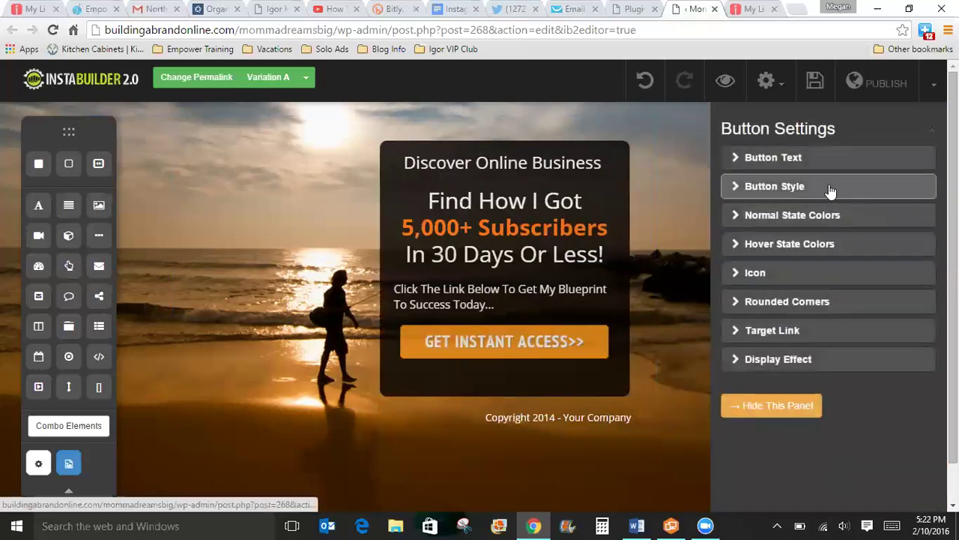
click(822, 217)
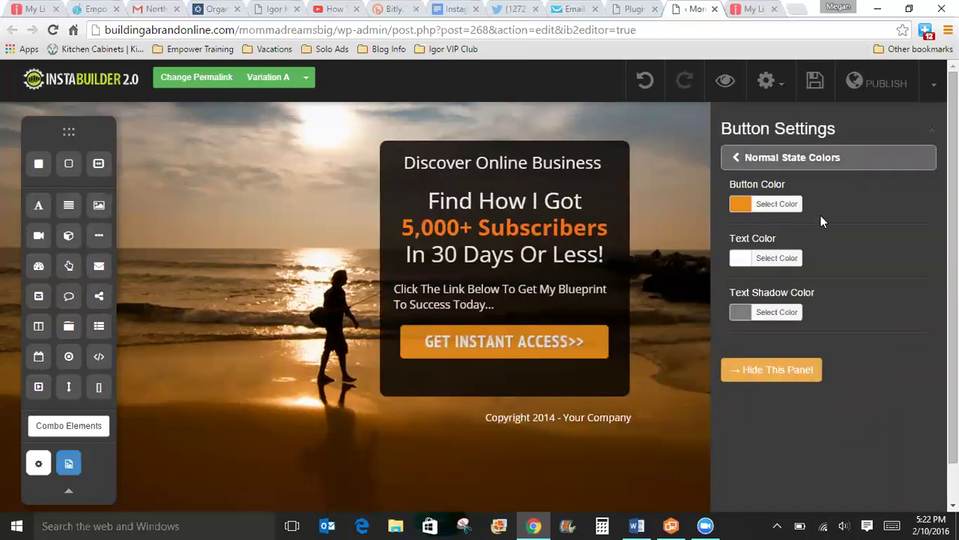
click(772, 206)
drag(856, 242, 857, 263)
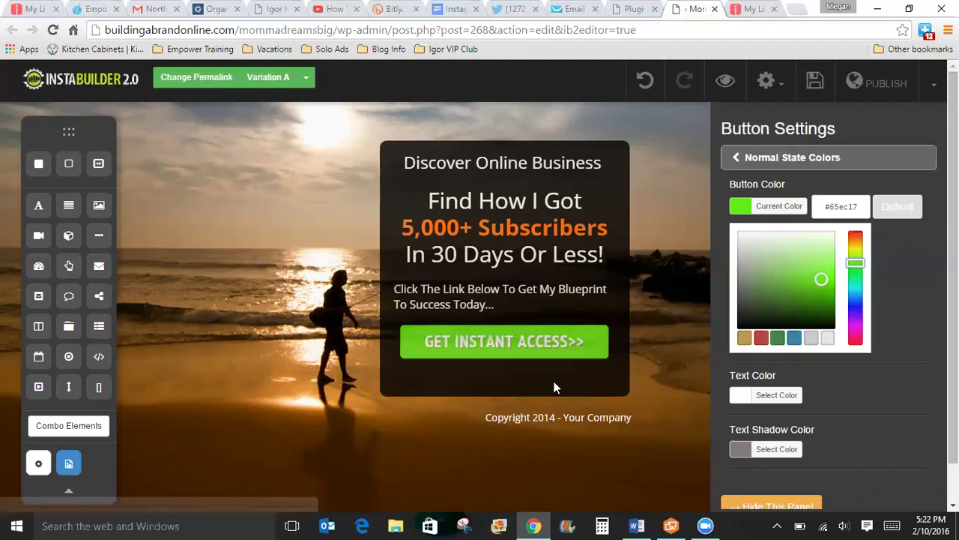
click(789, 160)
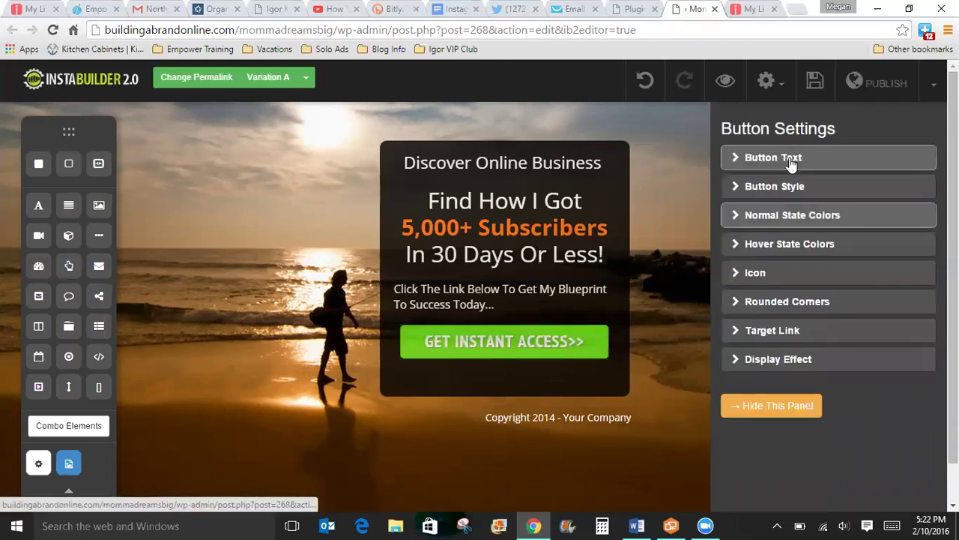
Step: Set the button's hover state color to golden brown #aa7c26 and close its settings
click(798, 244)
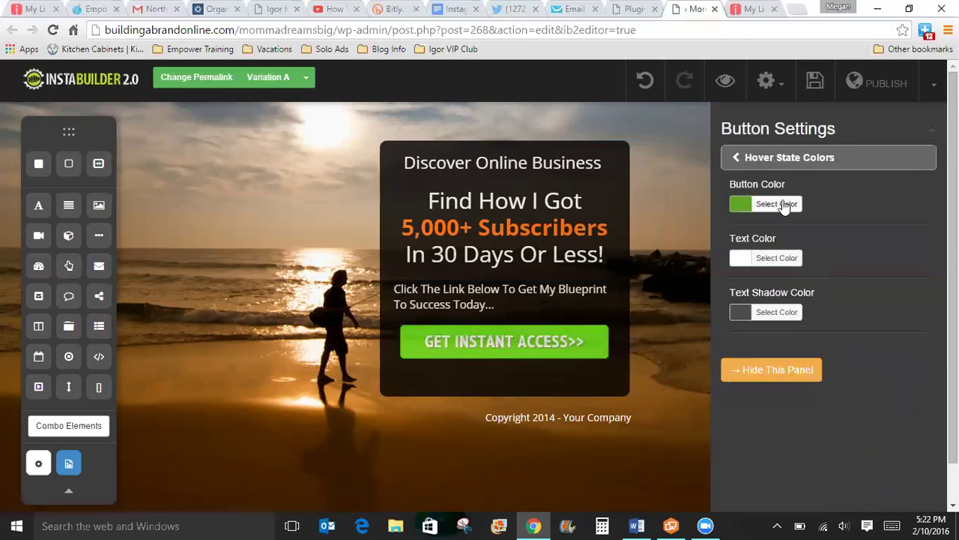
click(785, 204)
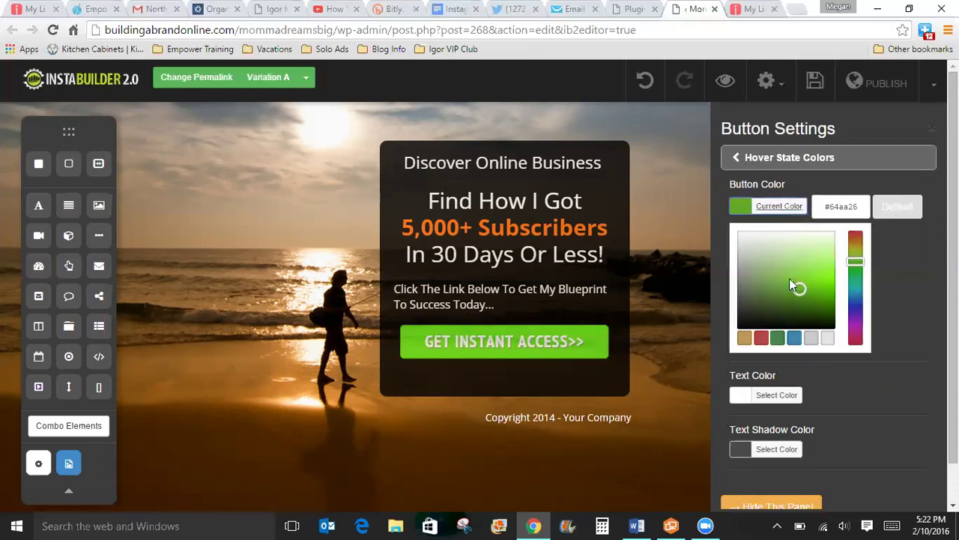
click(856, 251)
drag(857, 252, 856, 248)
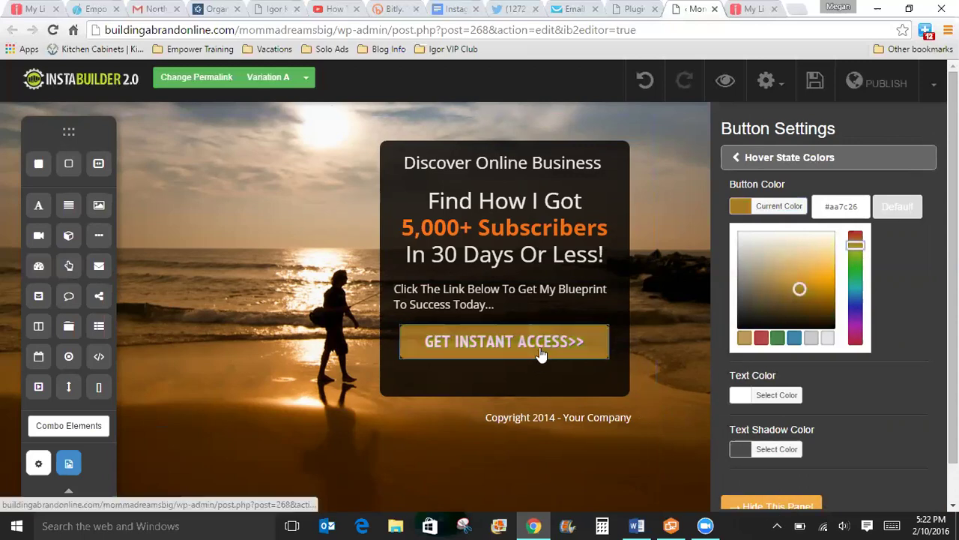
click(773, 509)
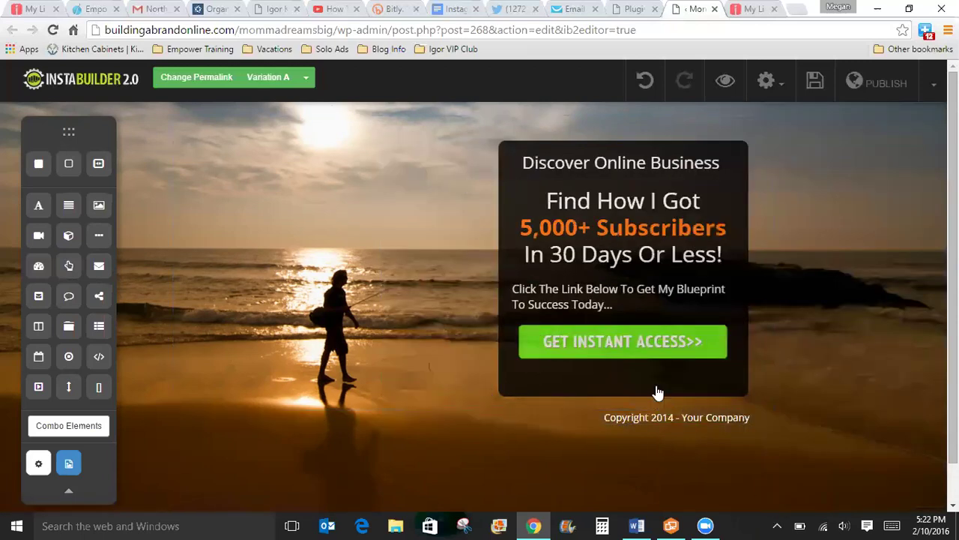
Step: Change the copyright line below the box to "Copyright 2016 - Momma Dreams Big" and leave text editing
click(671, 420)
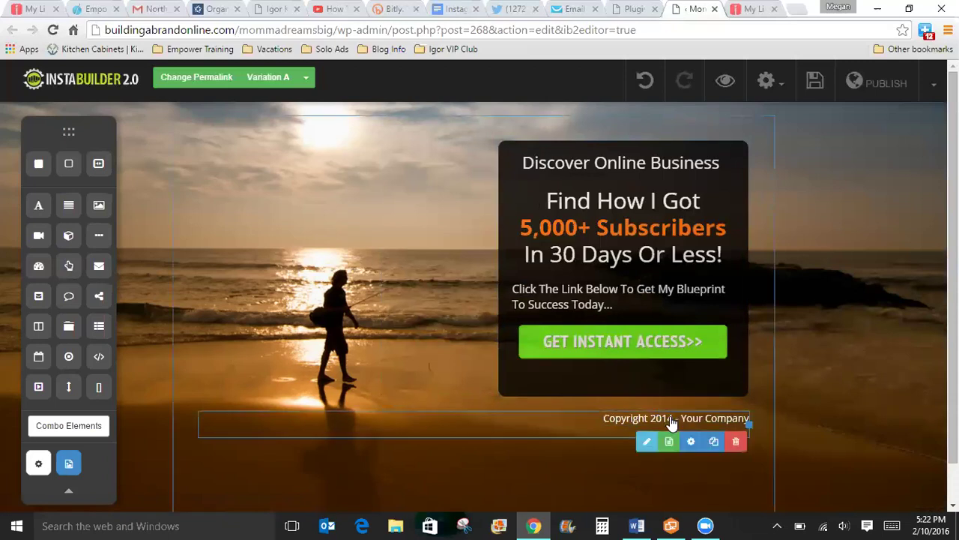
double_click(728, 419)
key(BackSpace)
key(BackSpace)
key(BackSpace)
key(BackSpace)
key(BackSpace)
key(BackSpace)
key(BackSpace)
key(BackSpace)
key(BackSpace)
key(BackSpace)
key(BackSpace)
key(BackSpace)
key(BackSpace)
key(BackSpace)
key(BackSpace)
key(BackSpace)
text(6 - mOM)
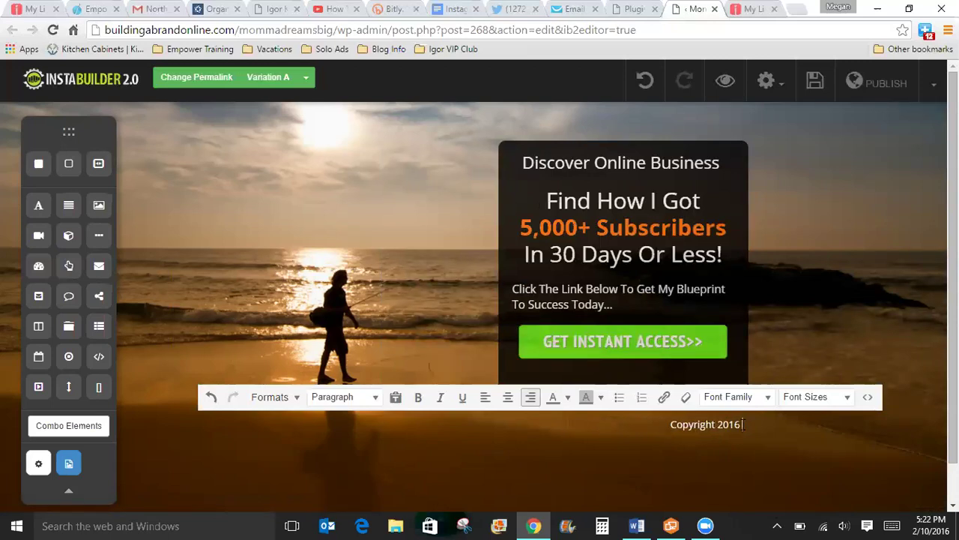
key(BackSpace)
key(BackSpace)
key(BackSpace)
text(Momma)
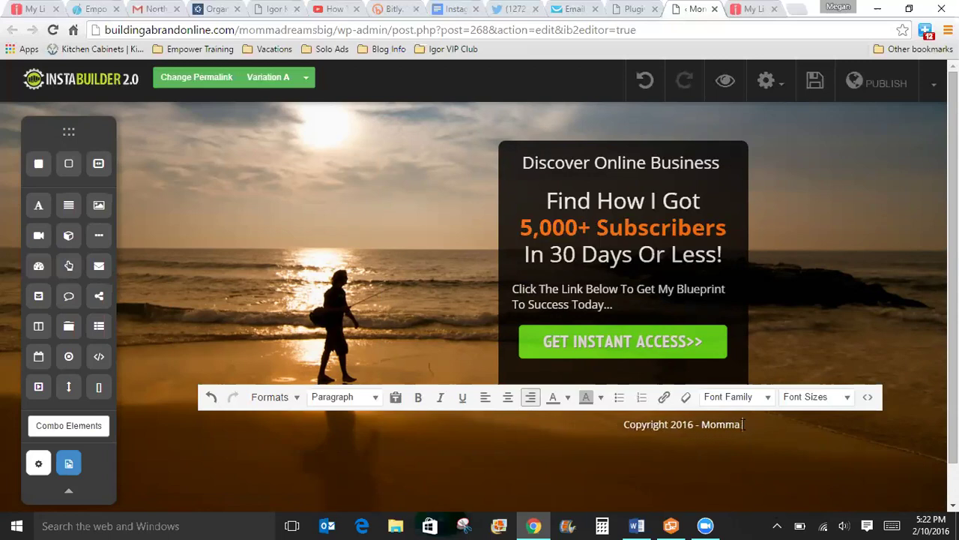
text( Dreams Big)
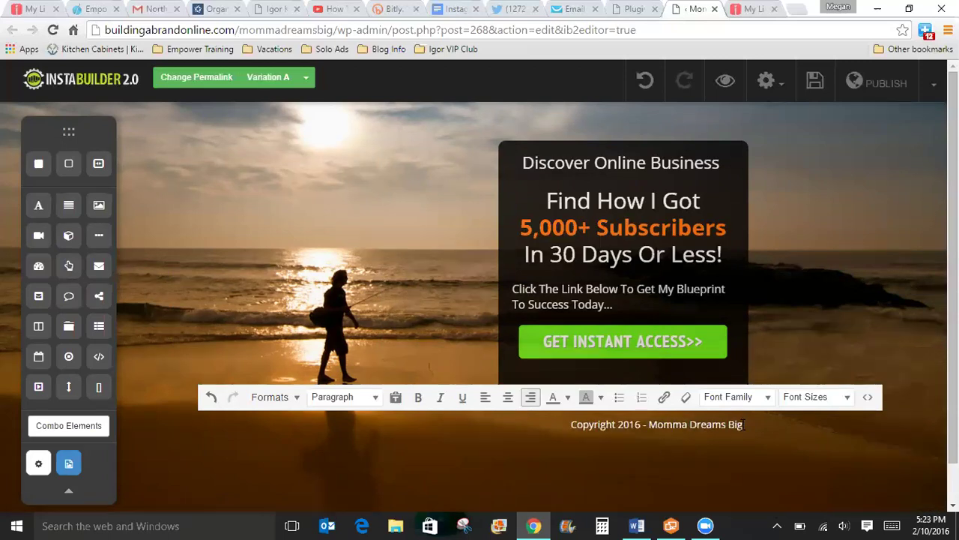
click(890, 268)
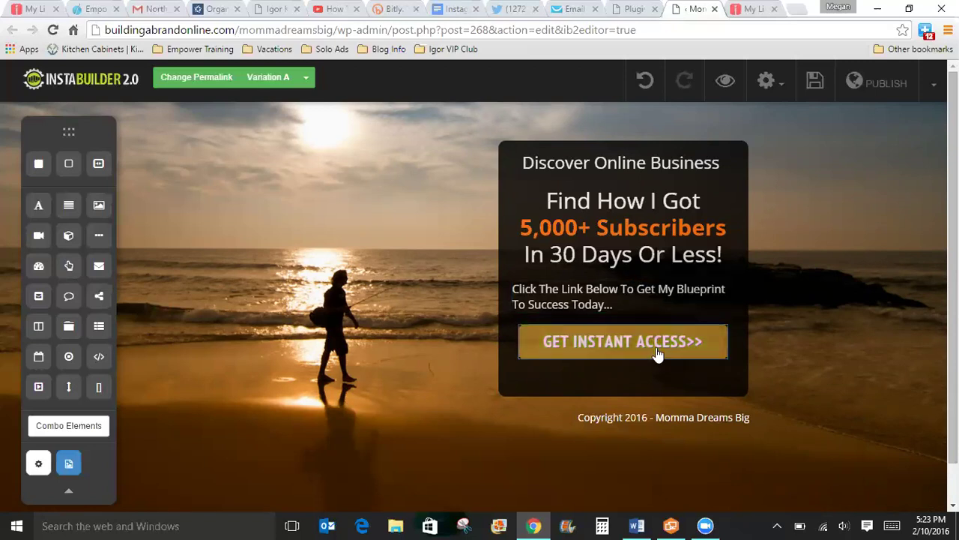
Step: Keep the Get Instant Access button's target link type as PopUp and open its pop-up for editing
click(691, 349)
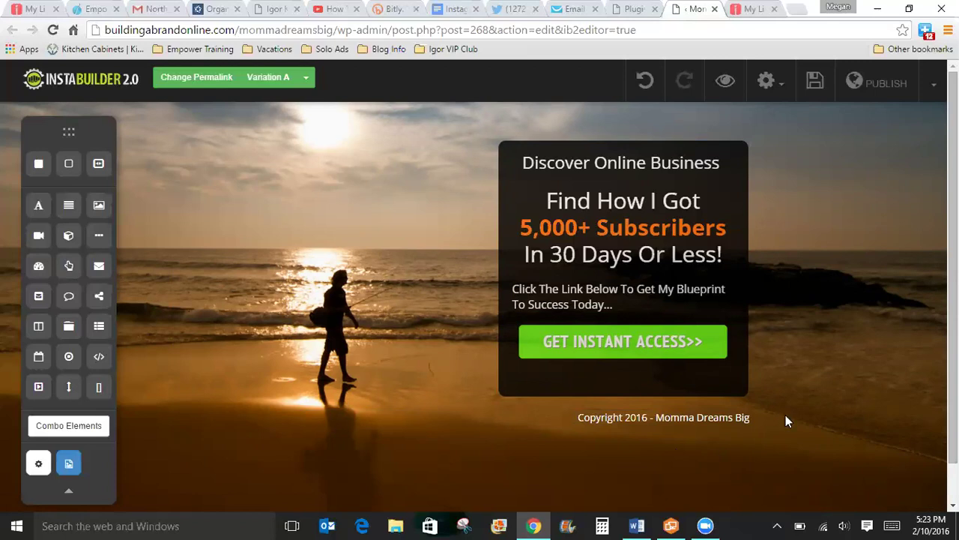
click(639, 353)
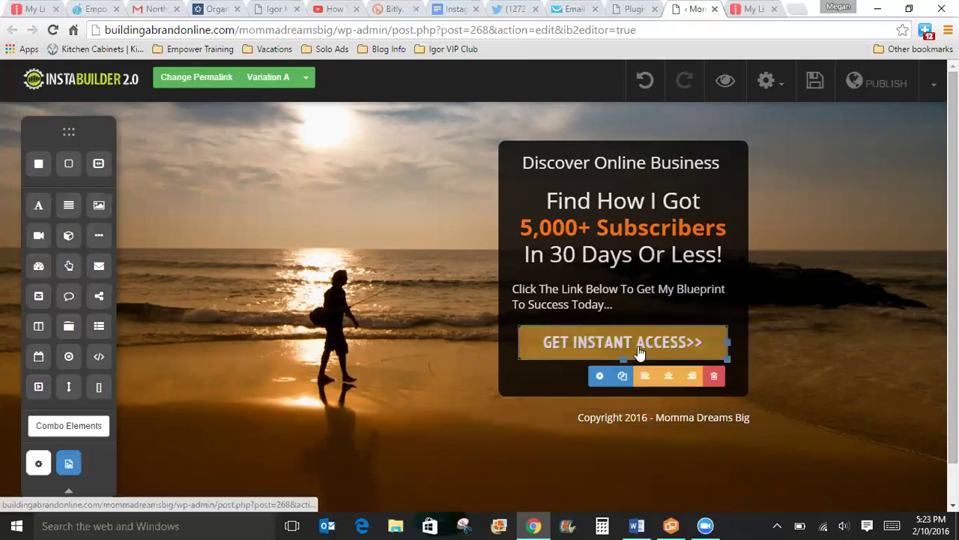
click(599, 376)
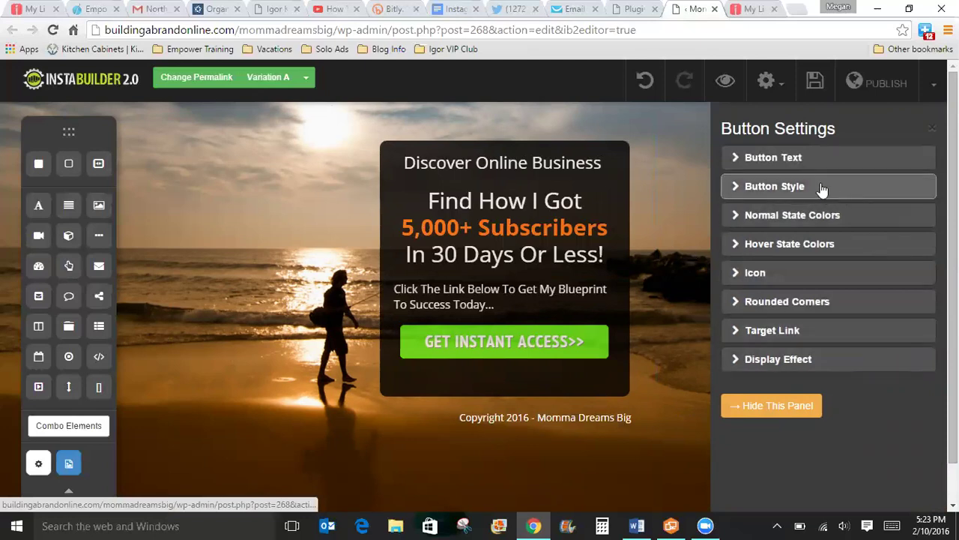
click(789, 335)
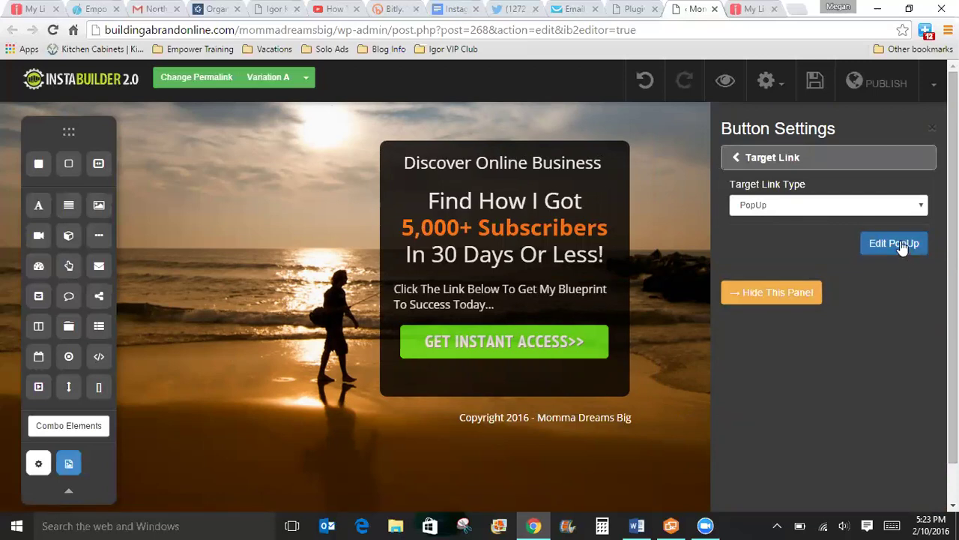
click(881, 203)
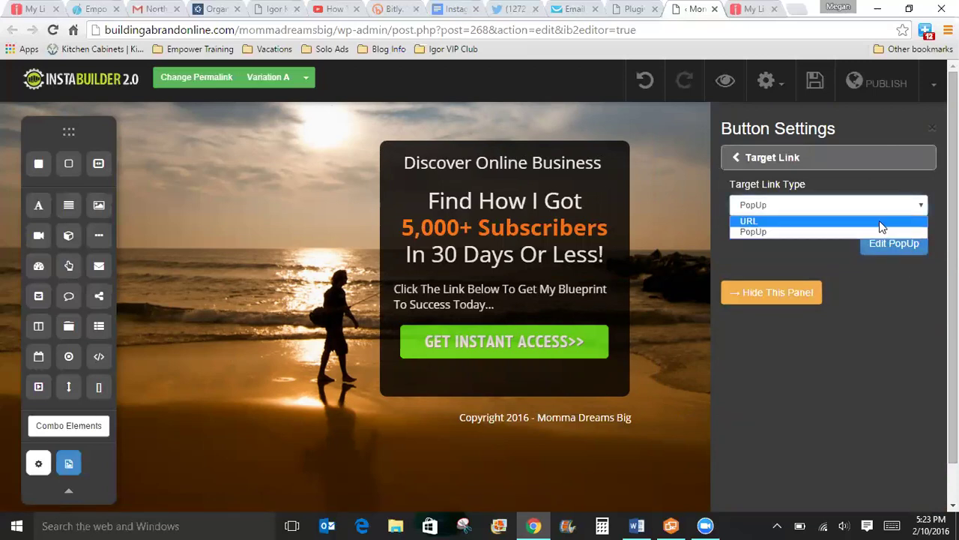
click(874, 207)
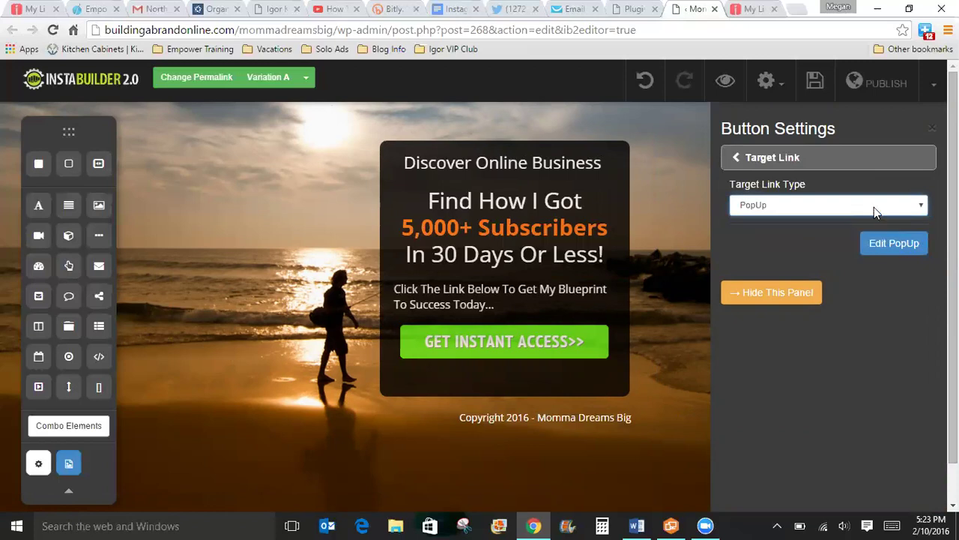
click(909, 248)
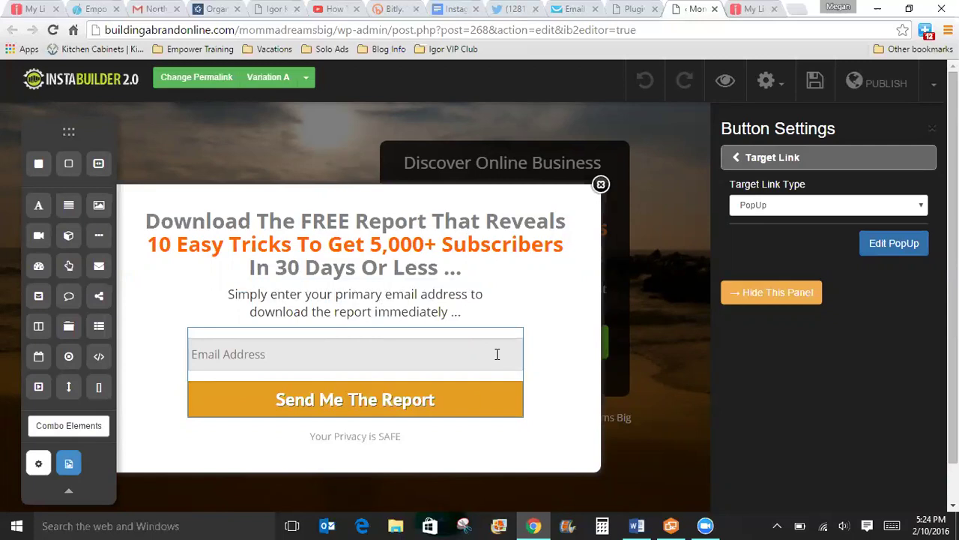
Step: Open the settings of the pop-up's opt-in form and look over its HTML code and form fields options
click(572, 355)
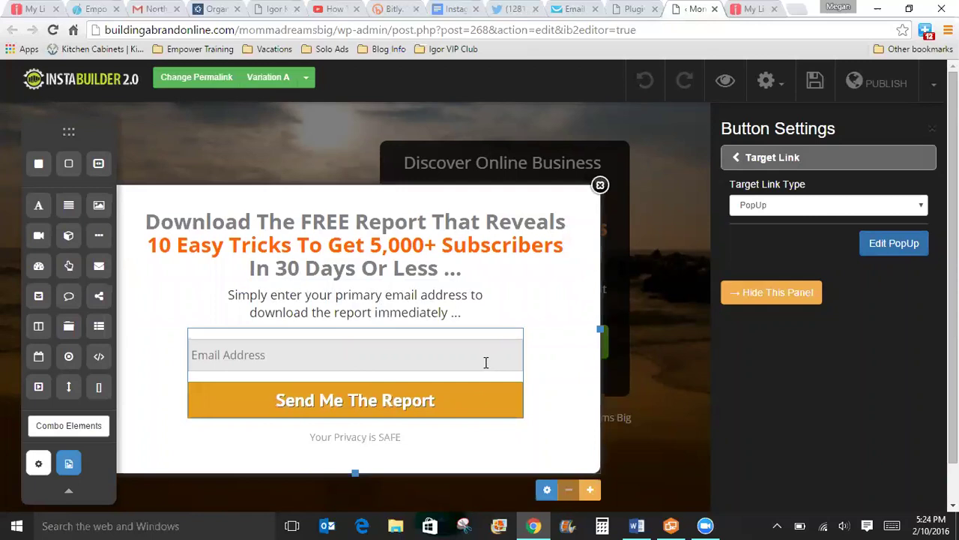
click(440, 361)
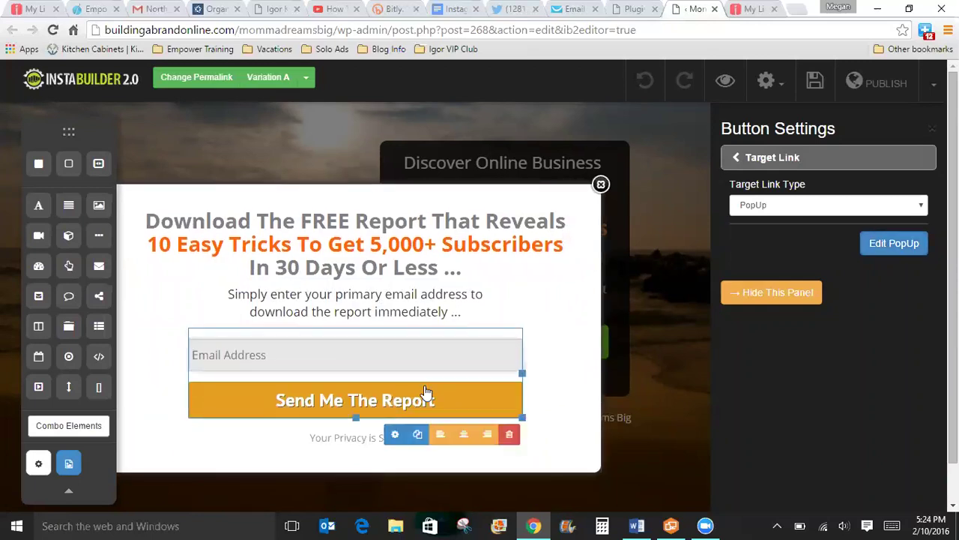
click(395, 436)
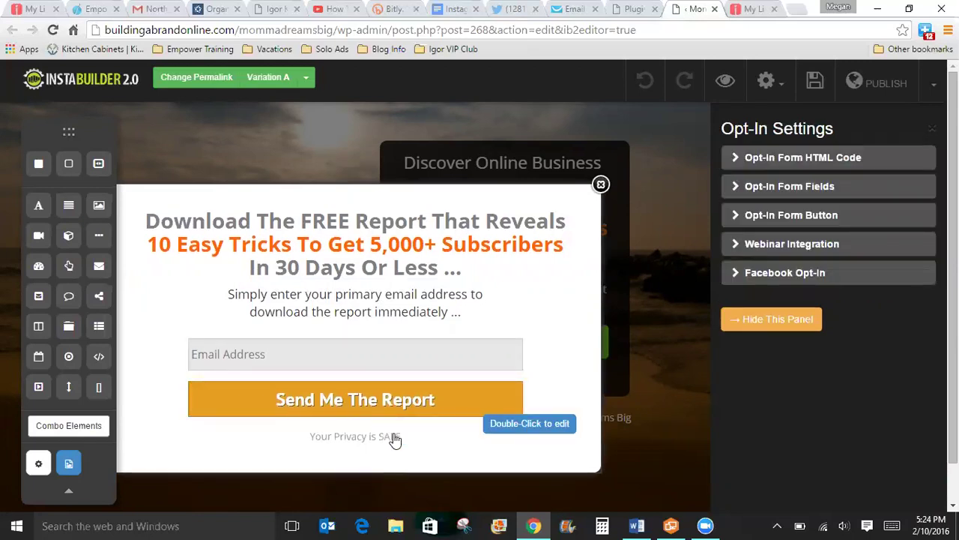
click(778, 160)
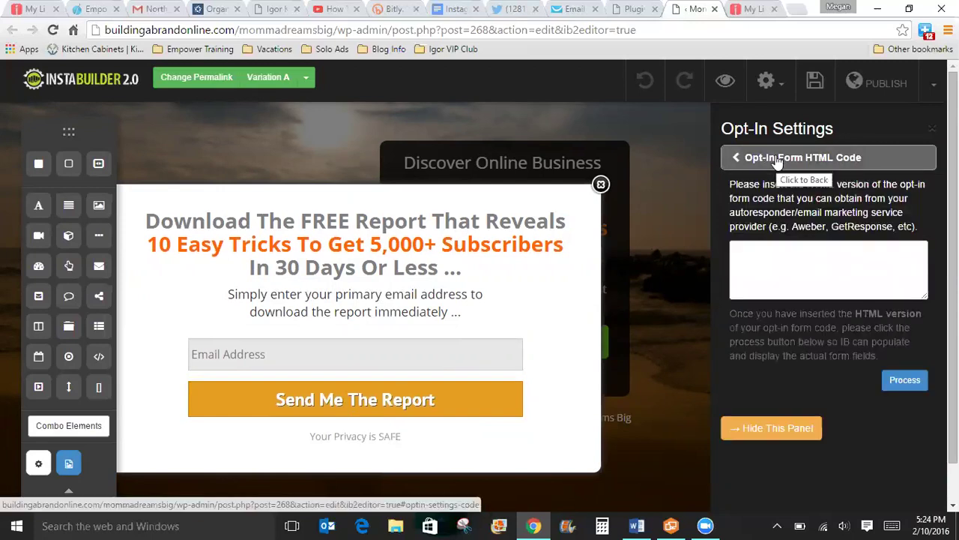
click(778, 161)
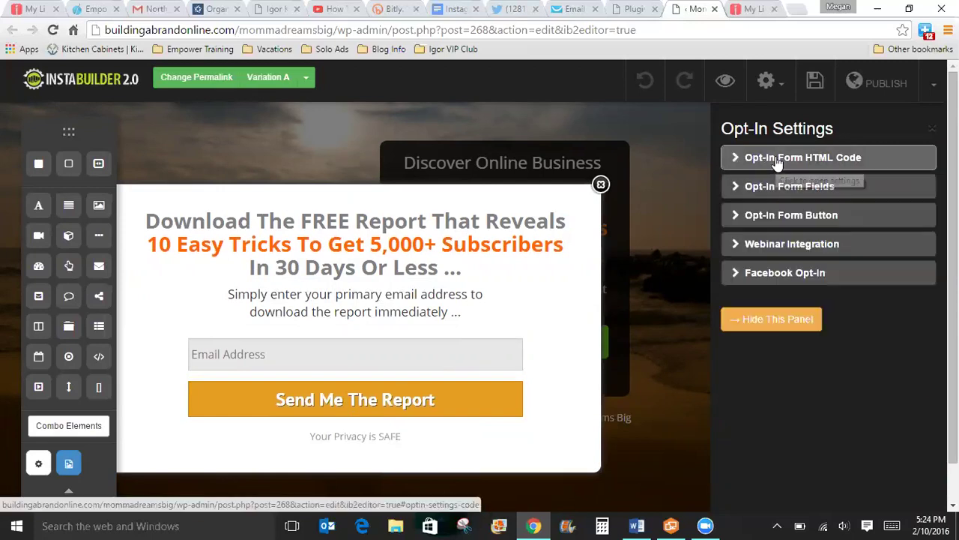
click(819, 188)
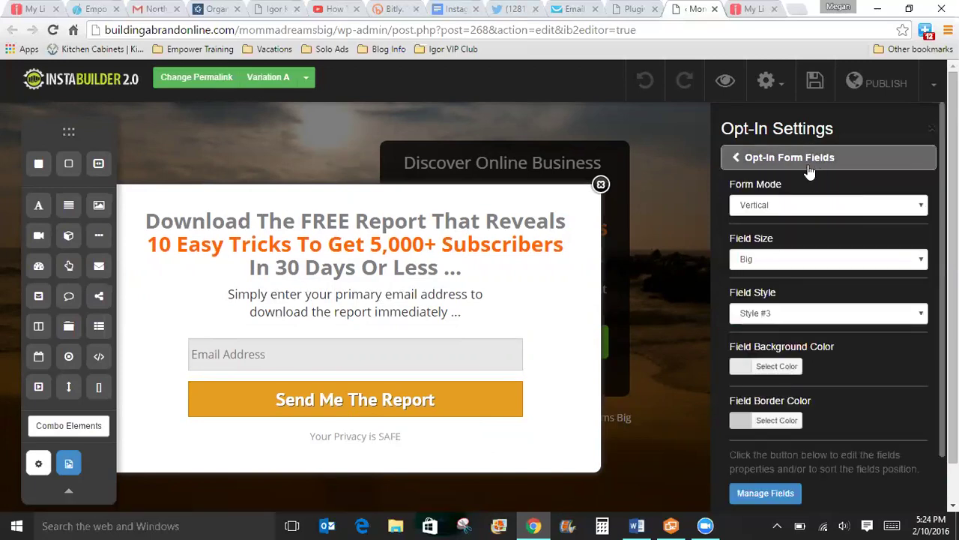
click(808, 167)
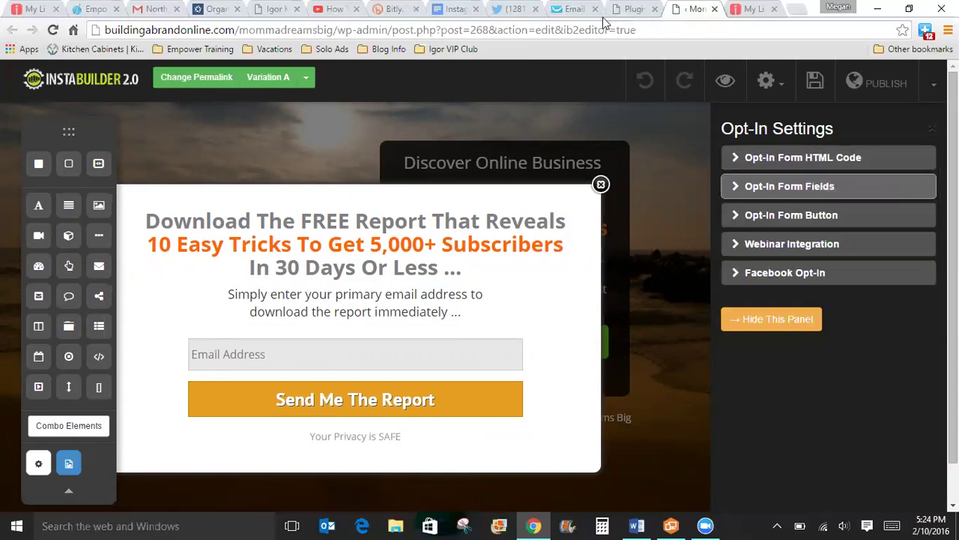
Step: Copy the web form's JavaScript code in GetResponse and return to the squeeze page editor
click(574, 9)
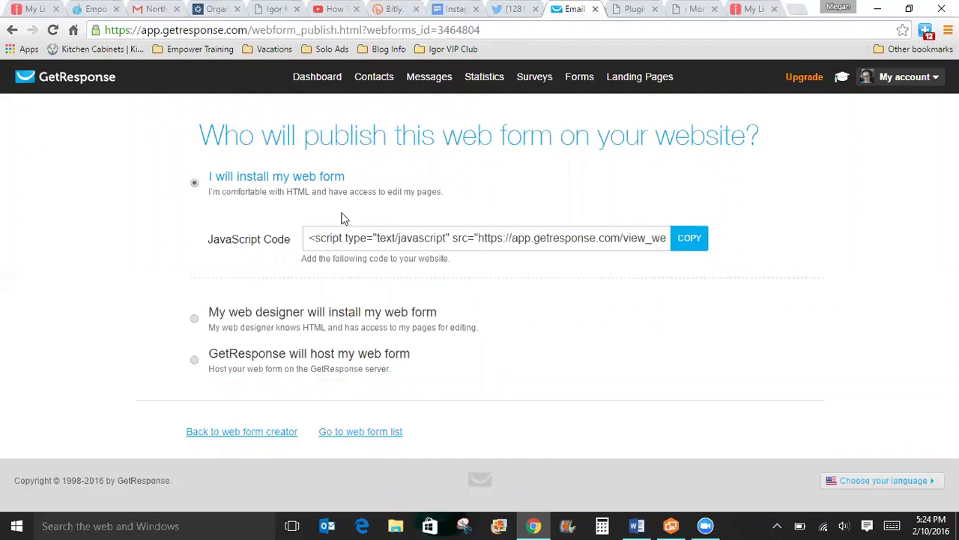
click(703, 240)
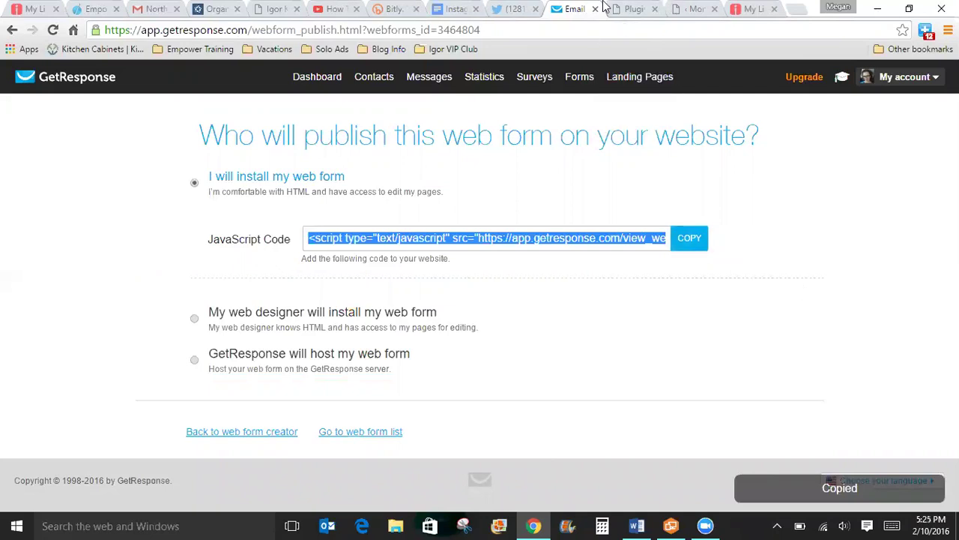
click(703, 12)
Step: Paste the copied GetResponse code as the opt-in form's HTML code and process it
click(784, 154)
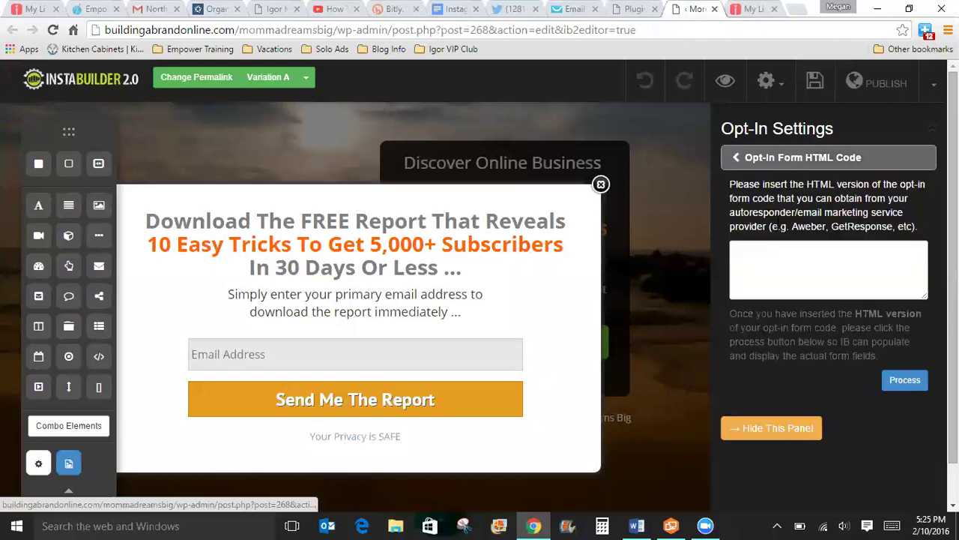
click(785, 257)
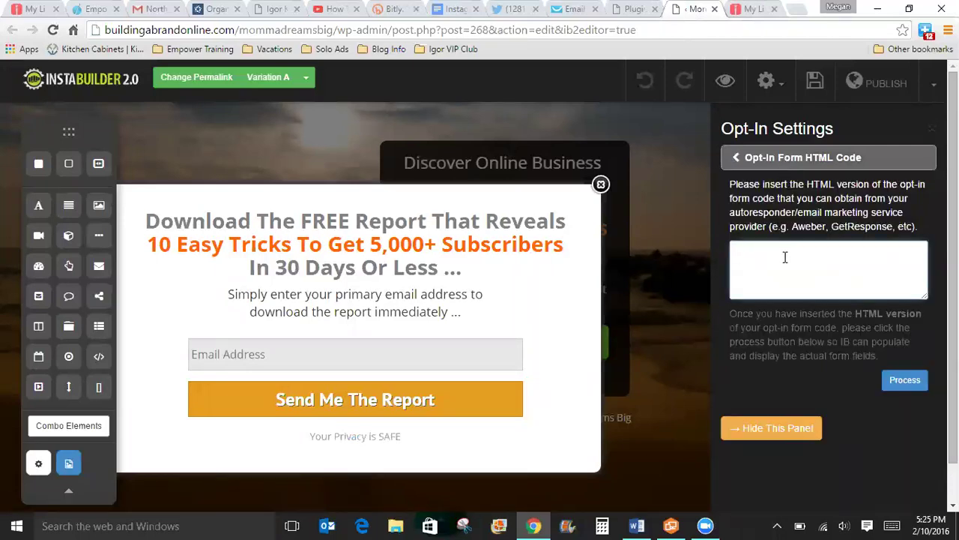
key(ctrl+v)
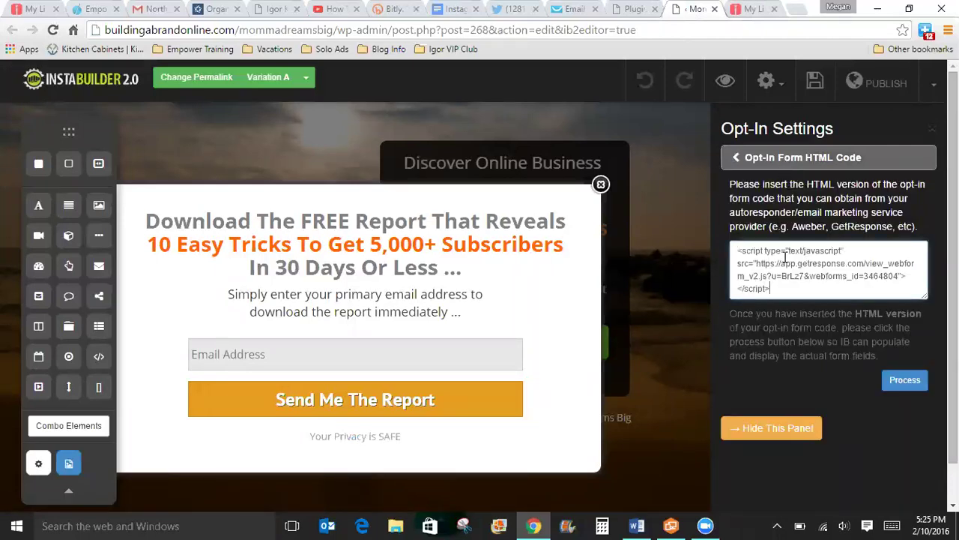
click(913, 384)
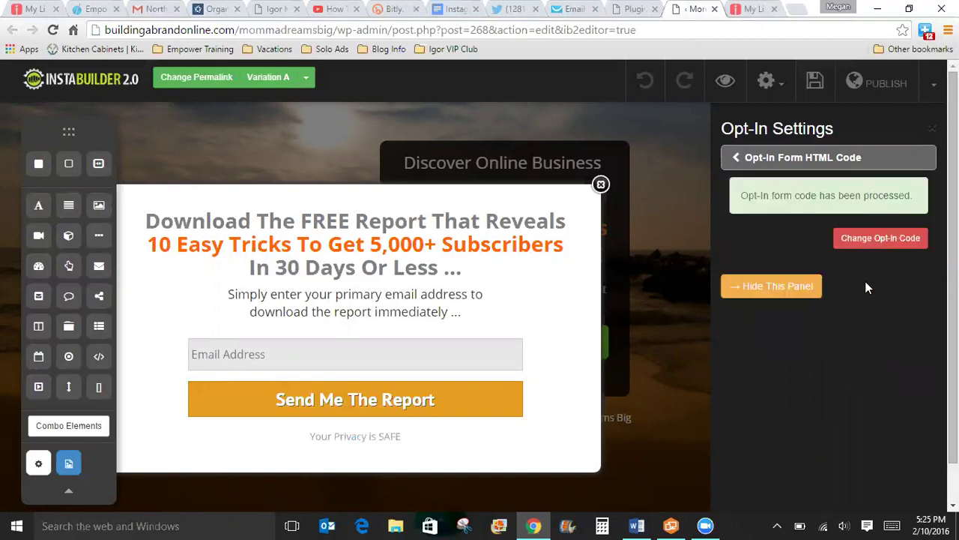
Step: Look through the opt-in form's field, button and webinar integration settings
click(791, 160)
click(789, 186)
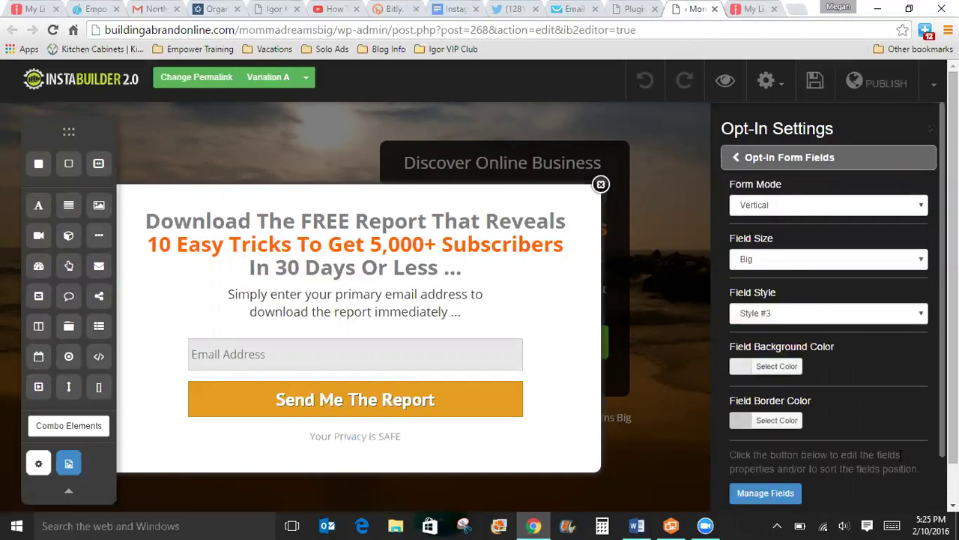
click(832, 171)
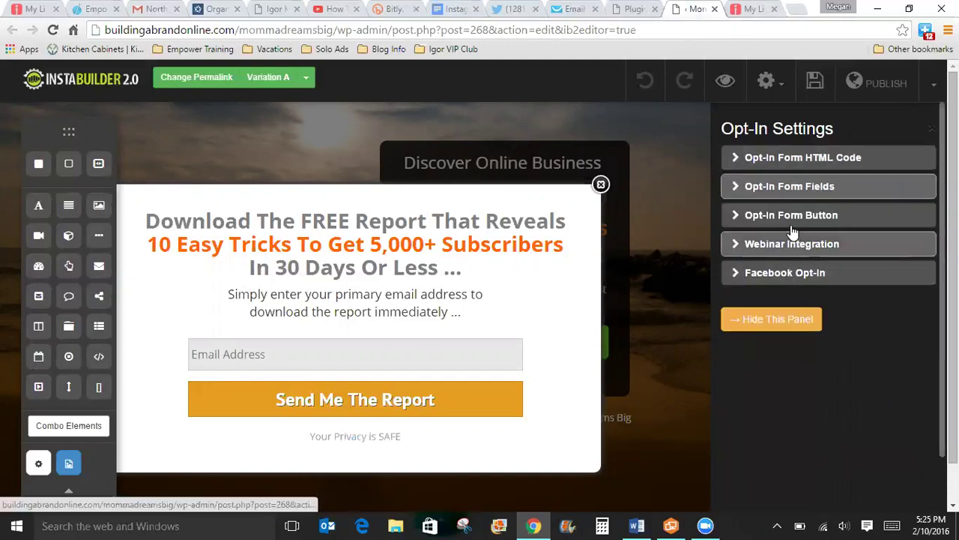
click(792, 224)
click(798, 156)
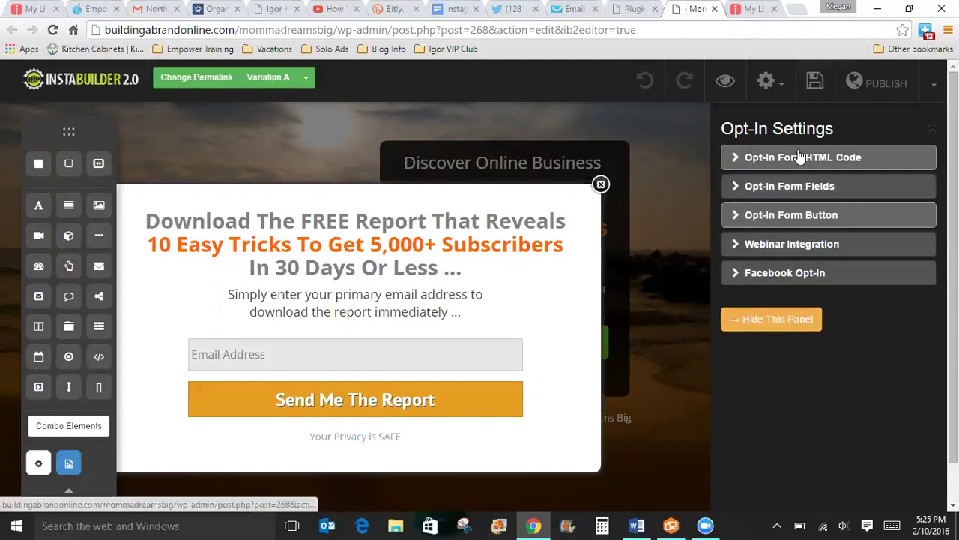
click(792, 246)
click(793, 161)
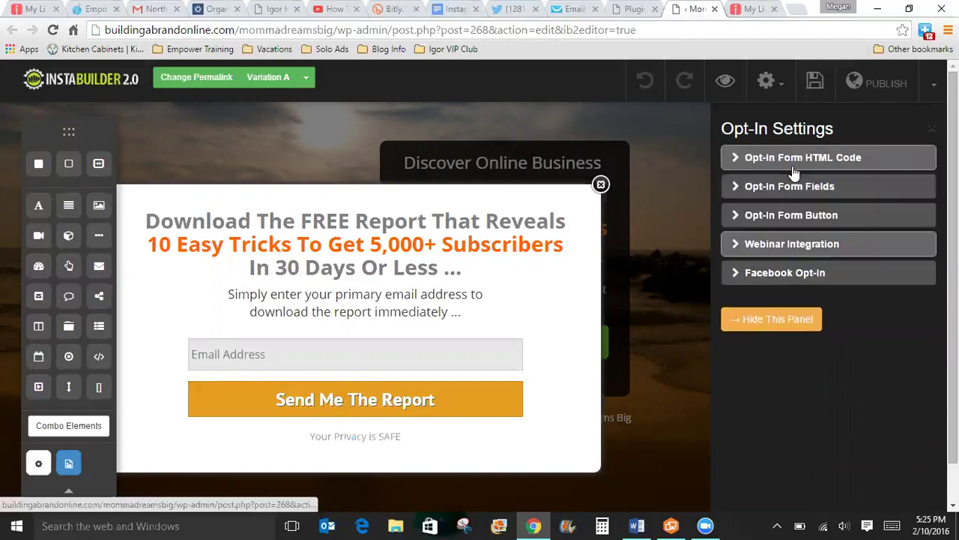
Step: Try out the Facebook opt-in option on the pop-up's form and switch it off again
click(781, 279)
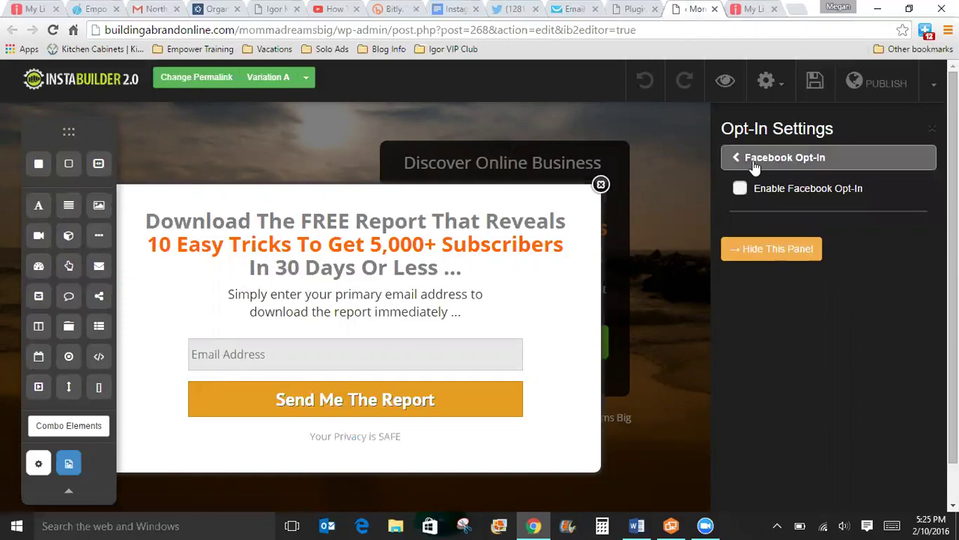
click(740, 190)
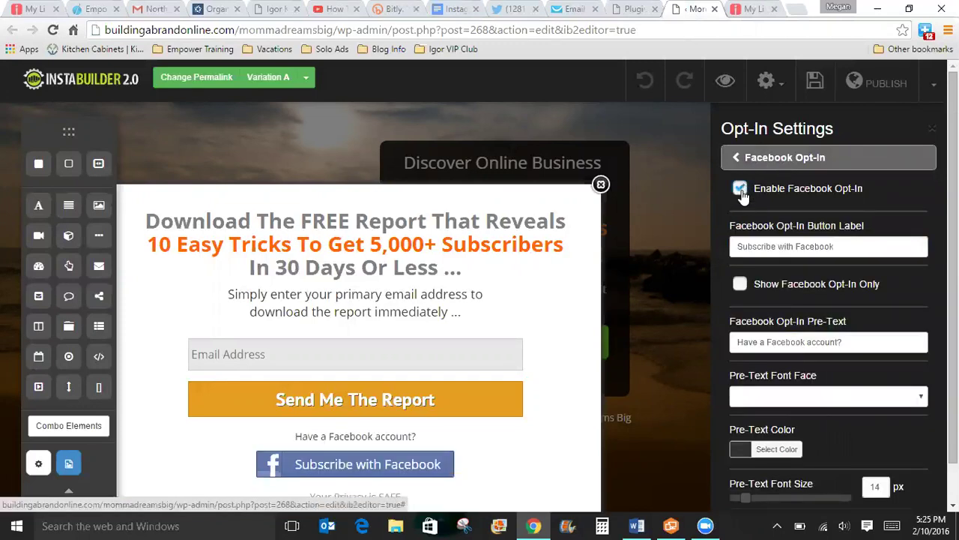
click(742, 192)
click(775, 159)
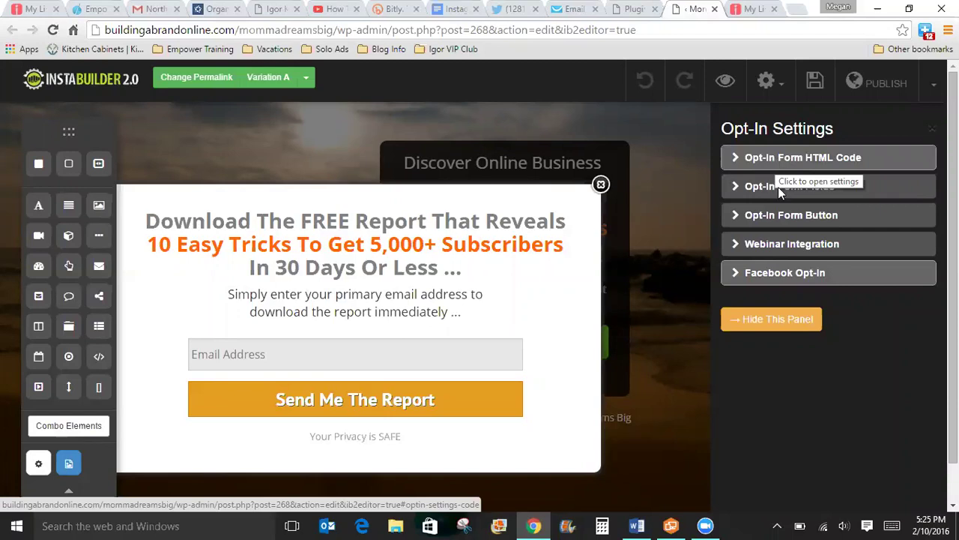
Step: Enable the Facebook opt-in for the pop-up's form, check it in the pop-up and go back to the opt-in settings list
click(807, 276)
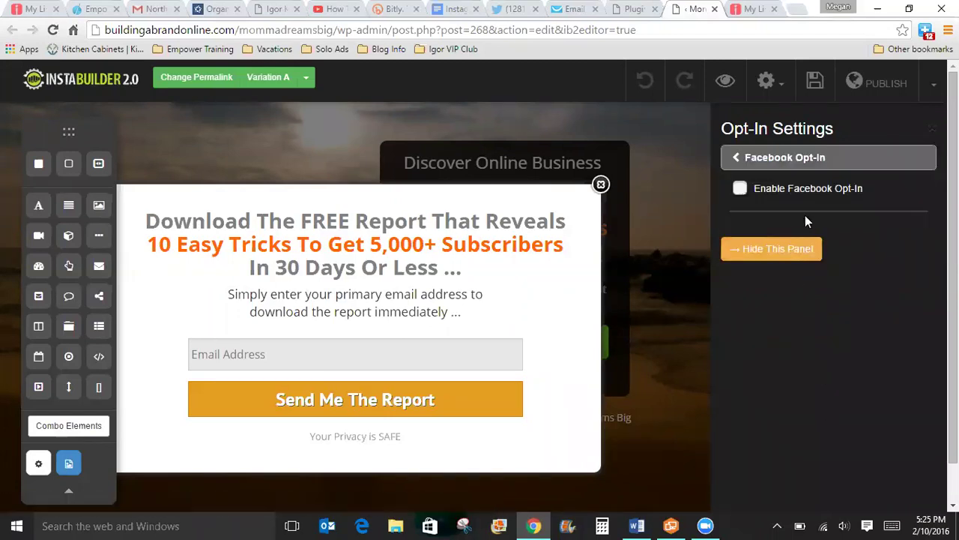
click(740, 188)
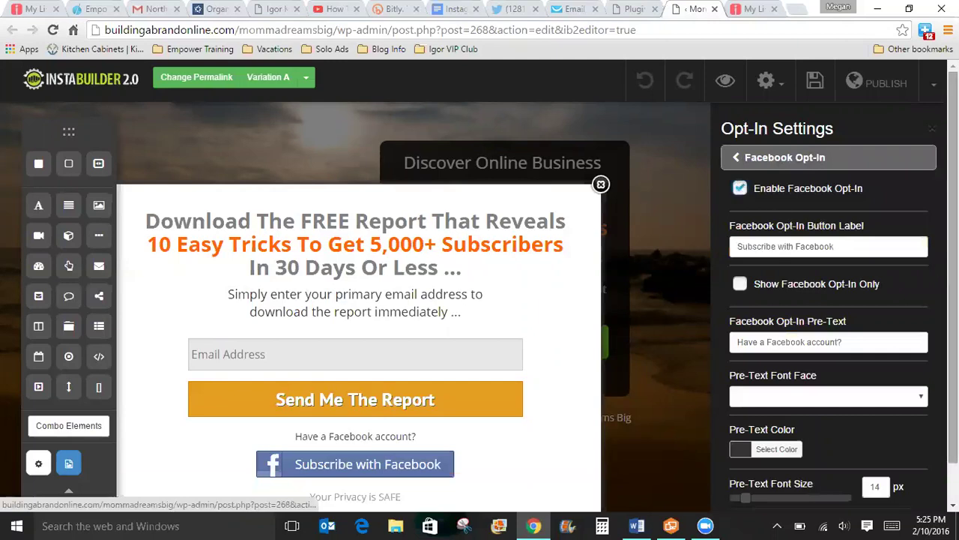
scroll(355, 314, down, 1)
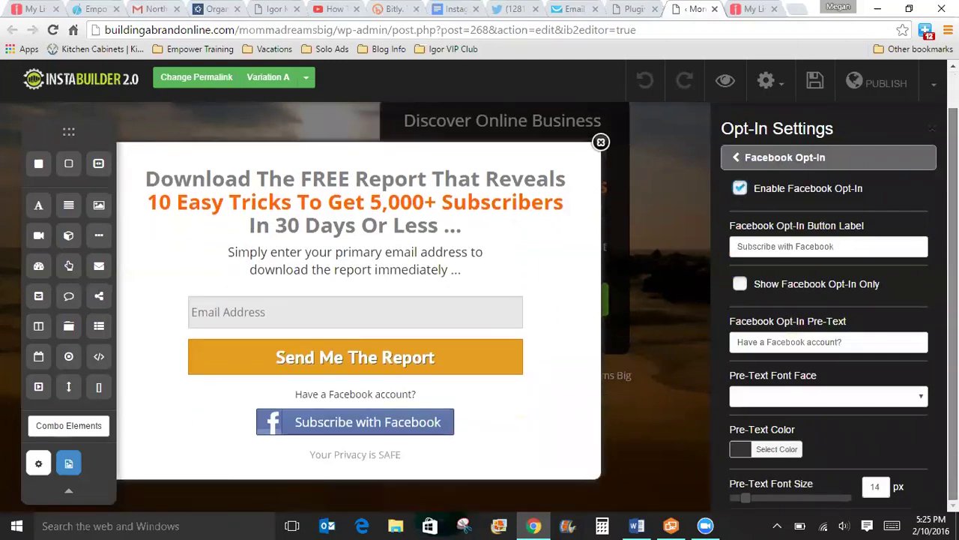
scroll(824, 165, up, 1)
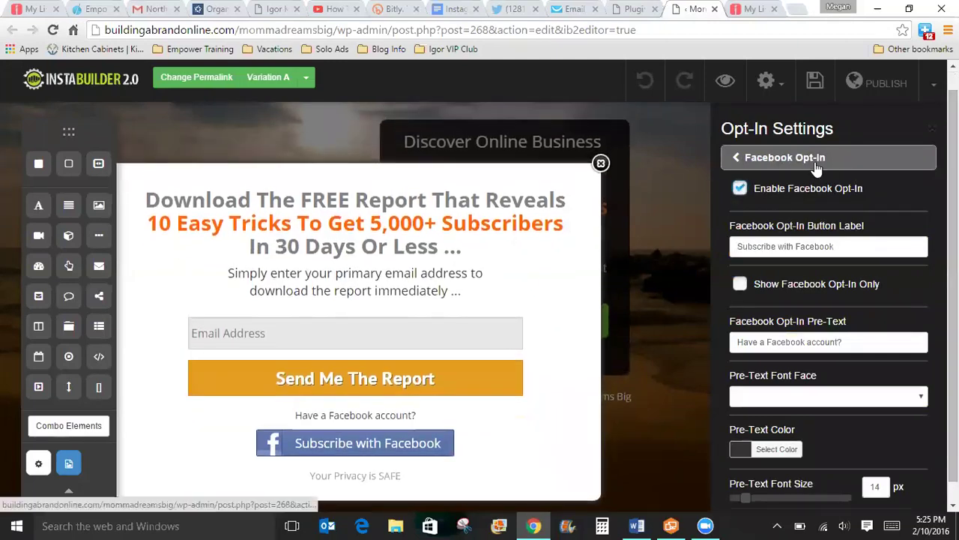
click(817, 157)
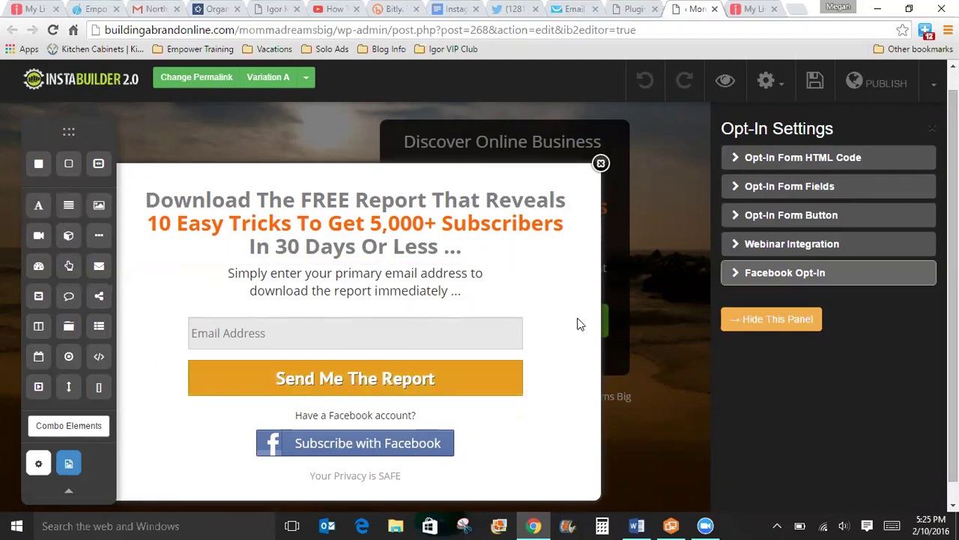
Step: Delete the opt-in form from the pop-up and add an HTML/CSS/JavaScript element above the "Your Privacy is SAFE" line
click(500, 318)
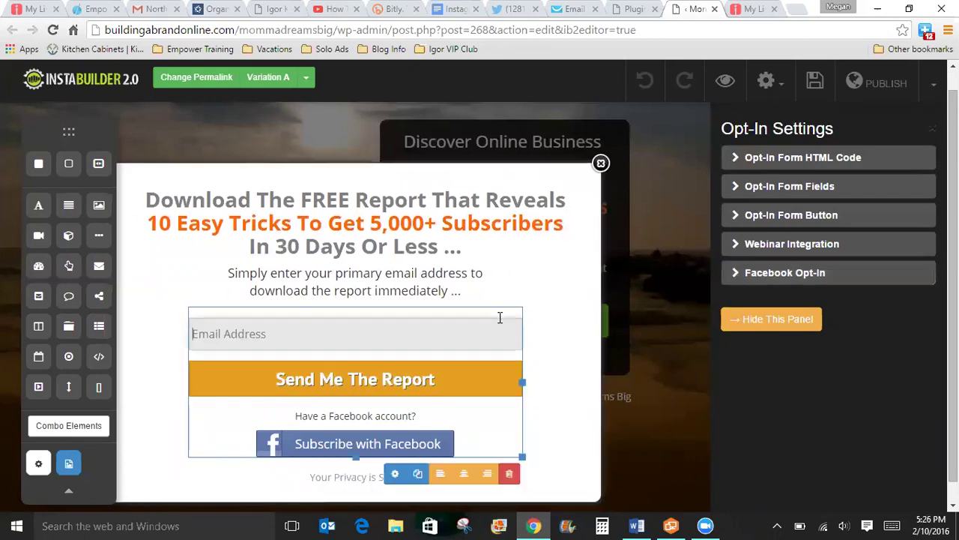
click(514, 480)
click(535, 120)
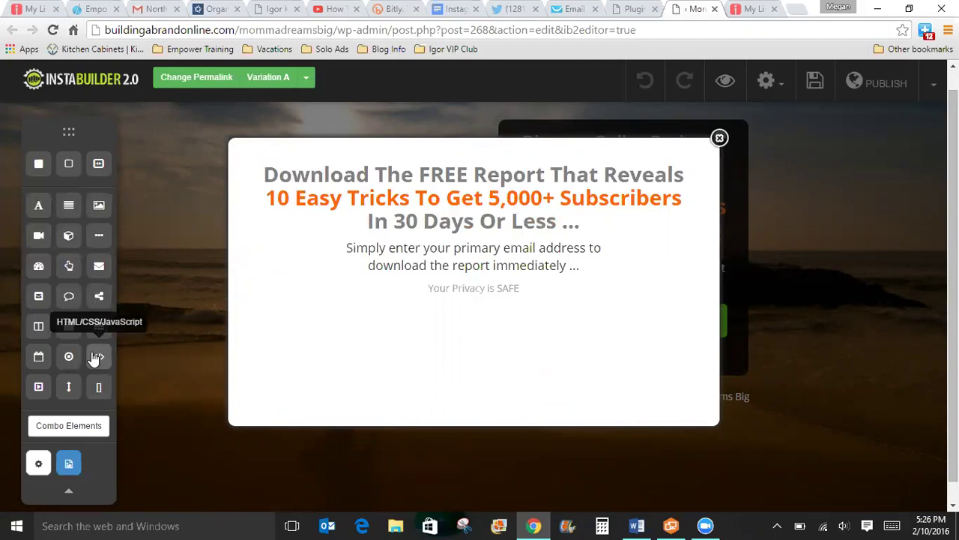
drag(96, 358, 473, 290)
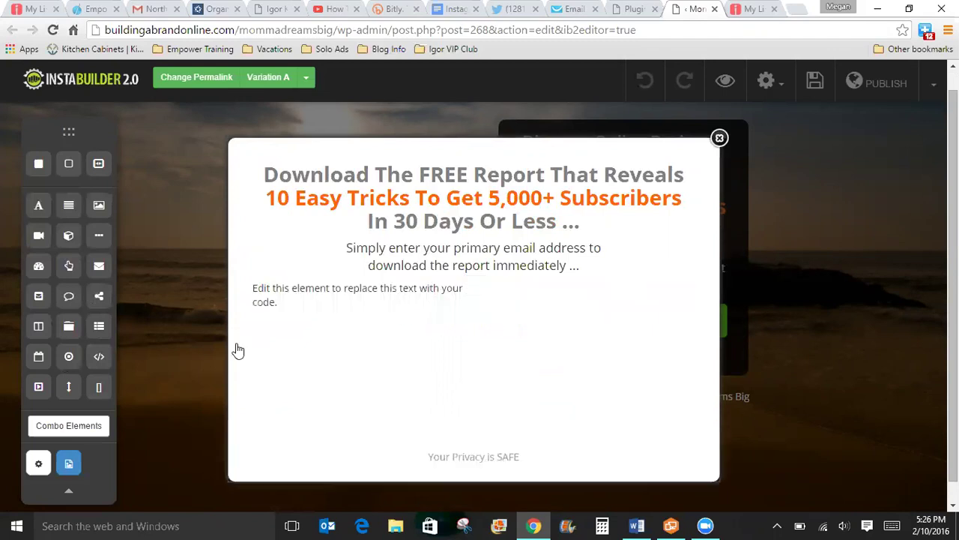
Step: Centre the code element in the pop-up and replace its placeholder text with the GetResponse web form script
click(283, 302)
click(420, 465)
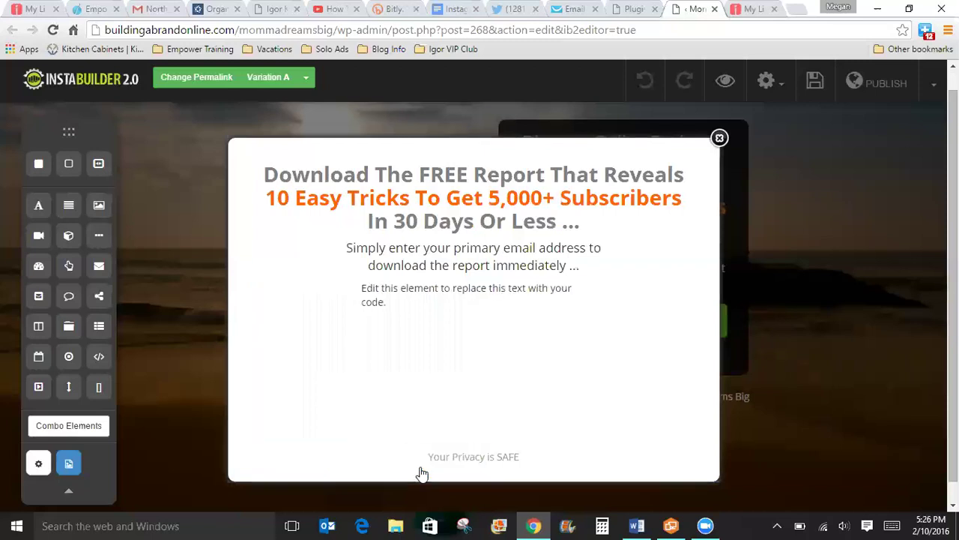
click(395, 308)
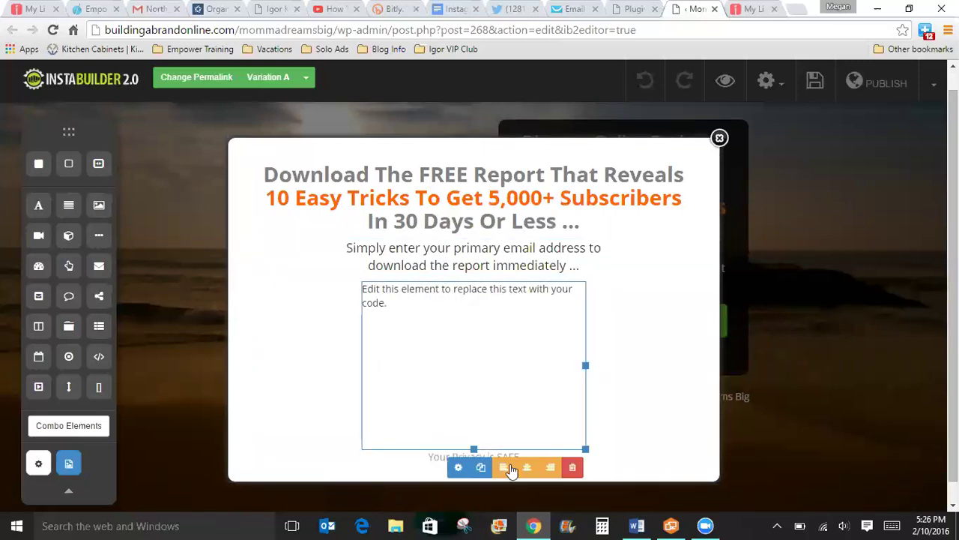
click(459, 468)
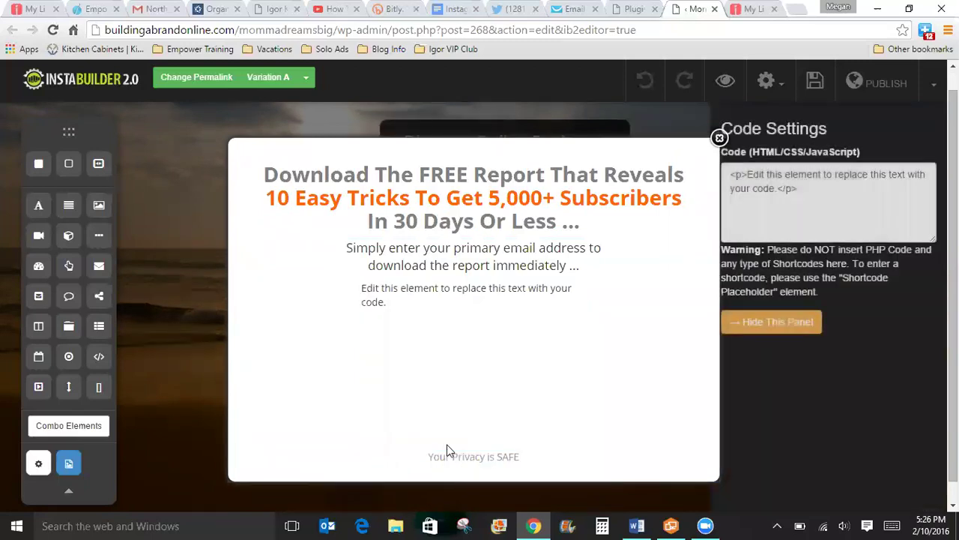
drag(776, 188, 749, 173)
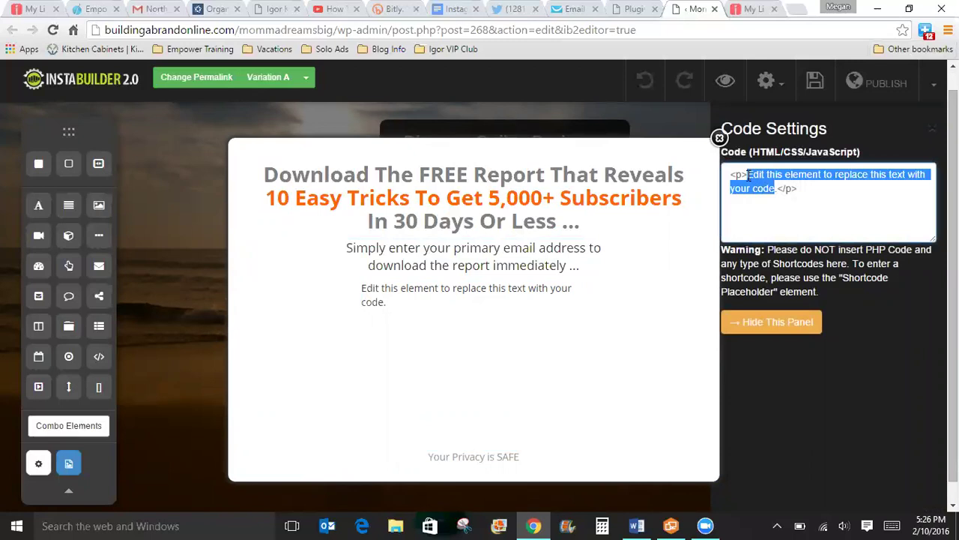
key(BackSpace)
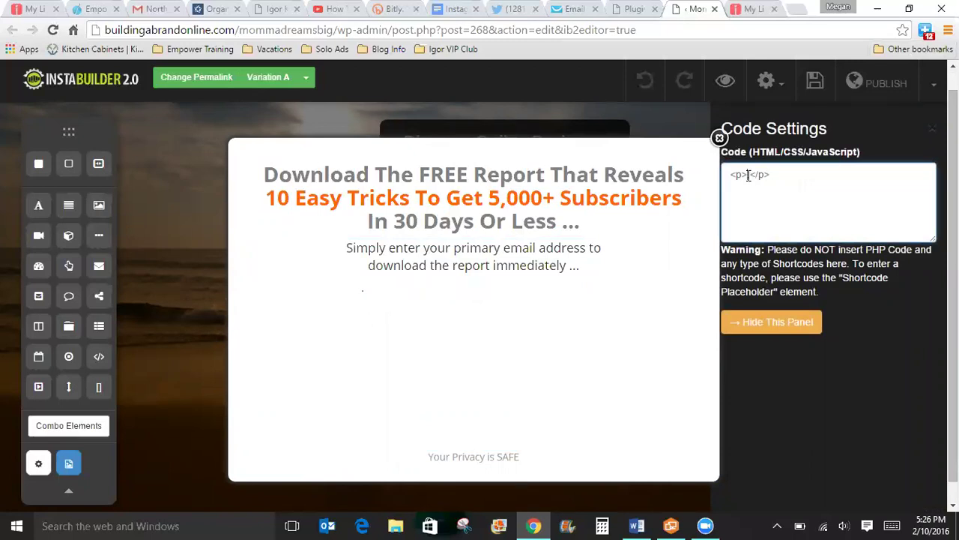
text(<script type="text/javascript" src="https://app.getresponse.com/view_webform_v2.js?u=BrLz7&webforms_id=3464804"></script>)
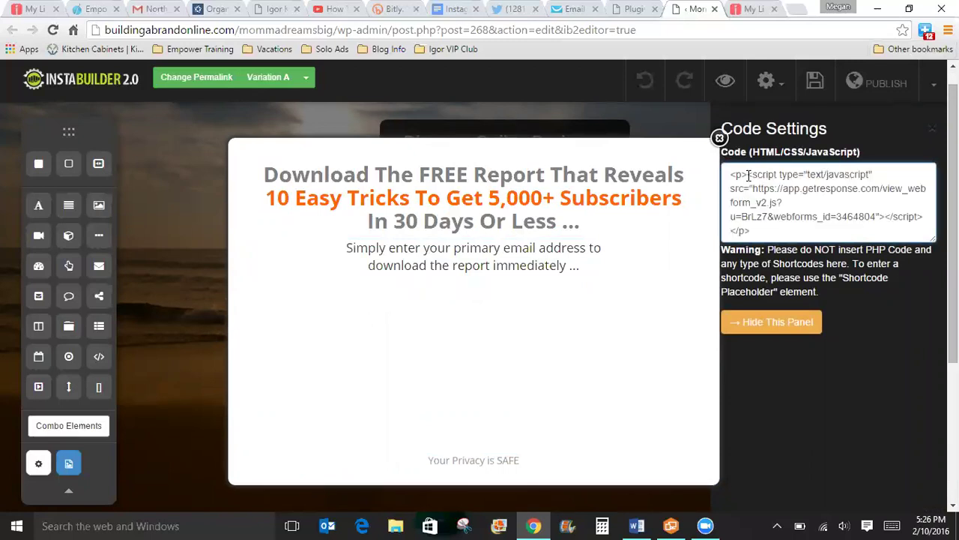
click(785, 321)
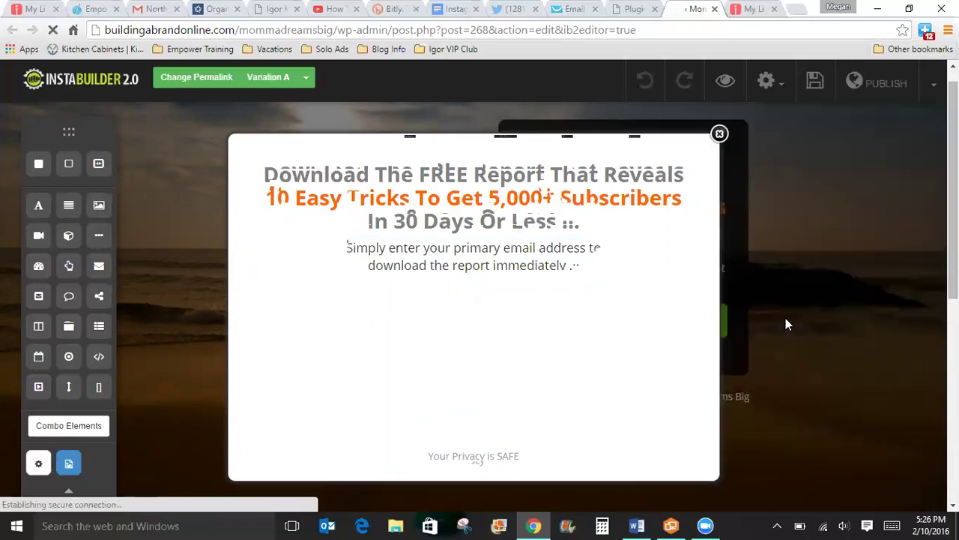
Step: Close the opt-in pop-up and save the squeeze page
click(450, 399)
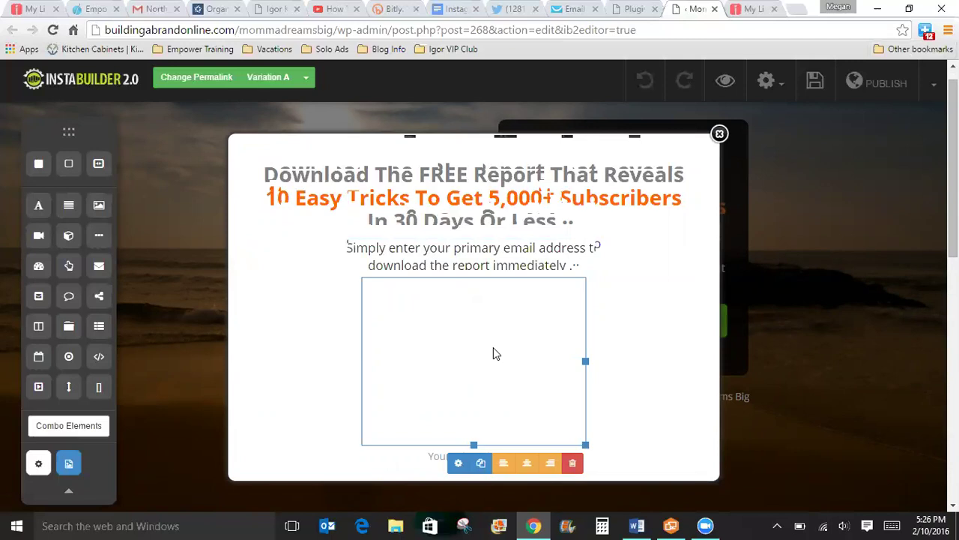
click(718, 135)
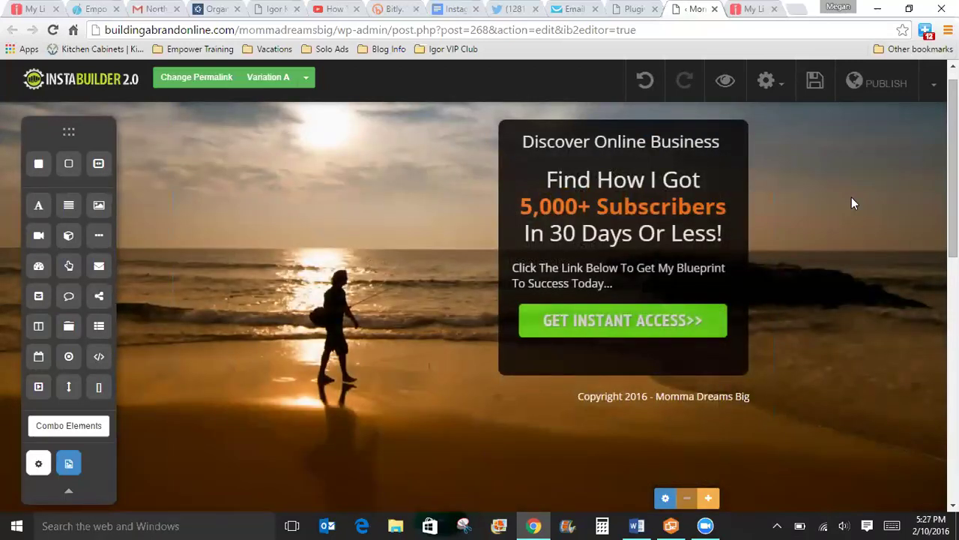
click(815, 83)
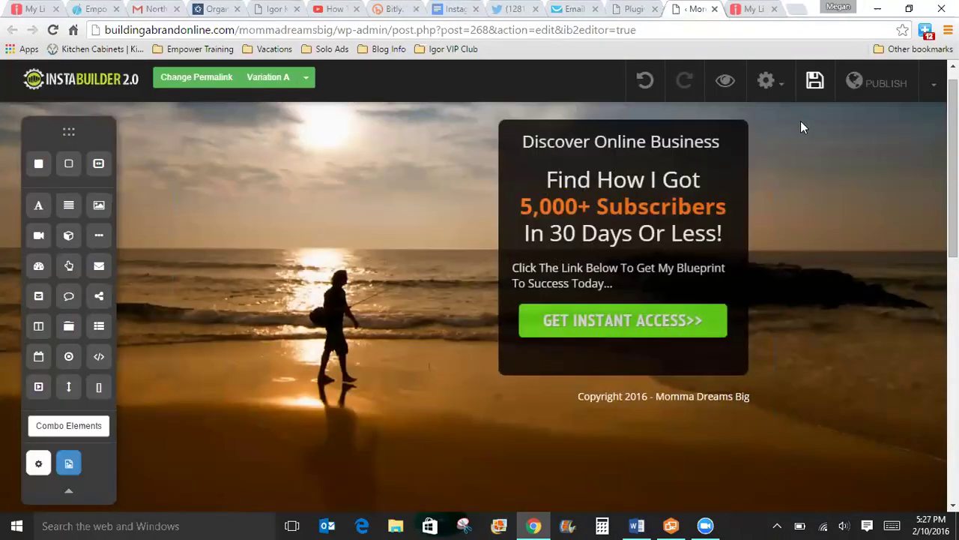
Step: Preview the page, check the embedded form behind the GET INSTANT ACCESS button, and close the preview
click(725, 81)
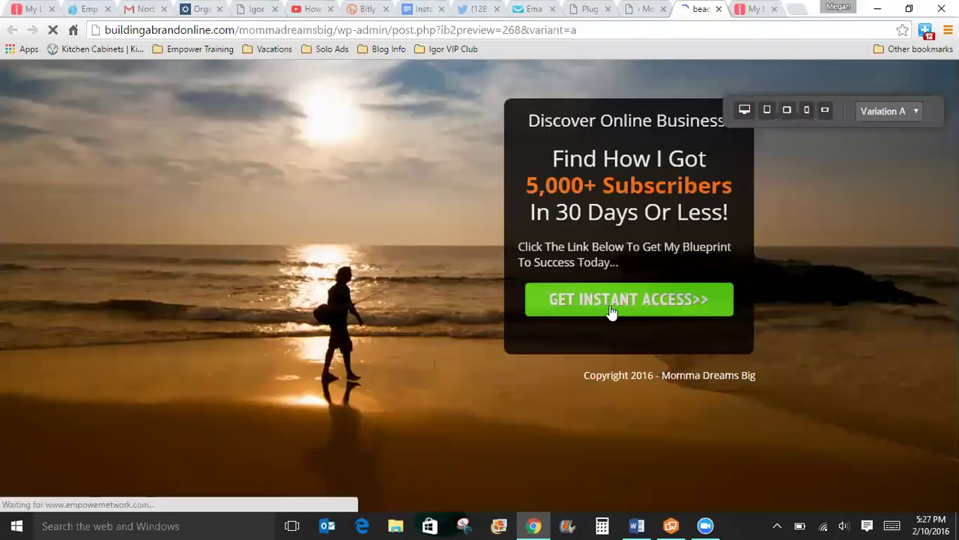
click(660, 315)
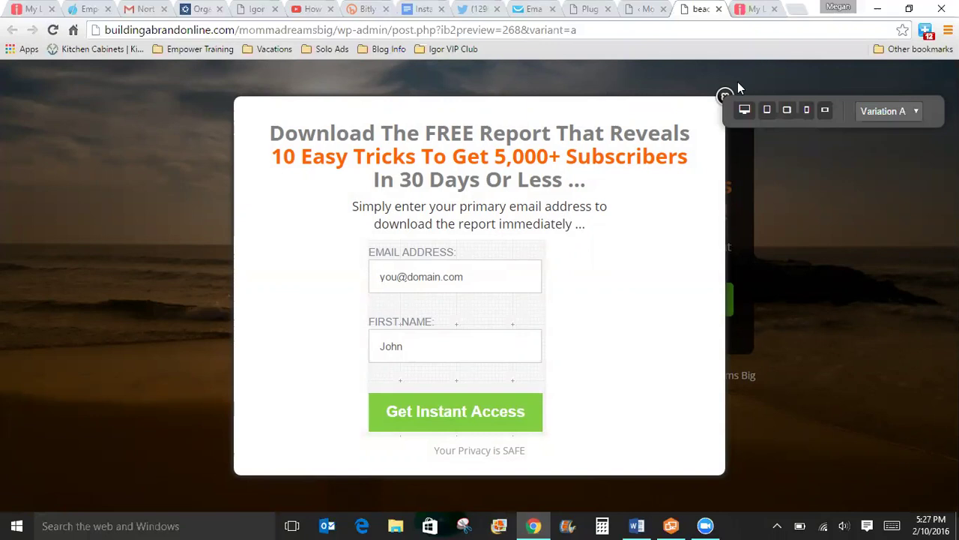
click(724, 96)
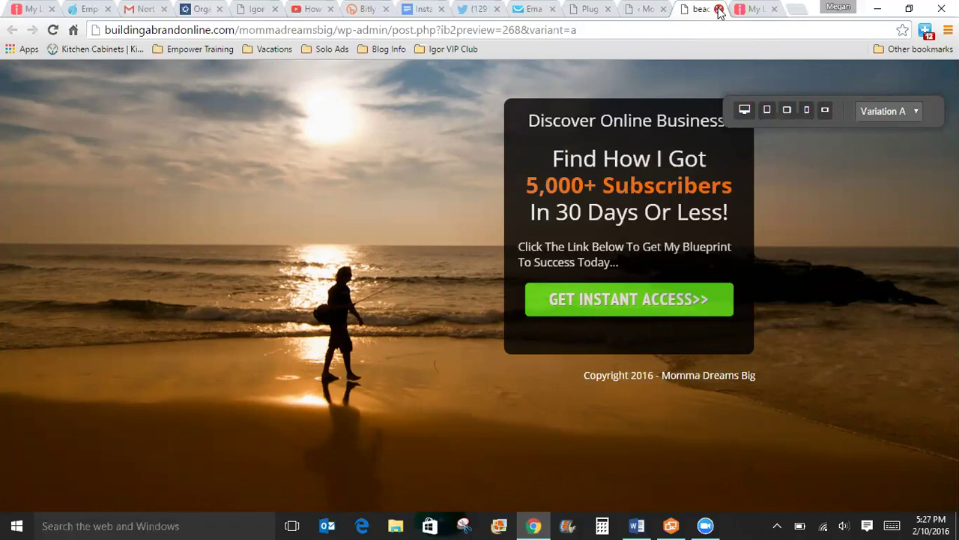
click(719, 9)
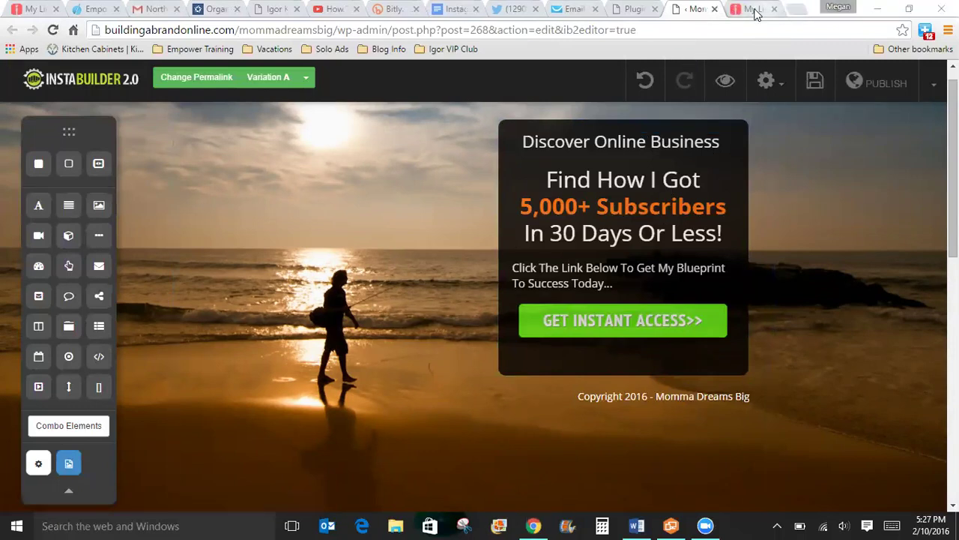
Step: Go back to the template chooser, try out a page created from scratch with a video element, and leave it unsaved
click(634, 10)
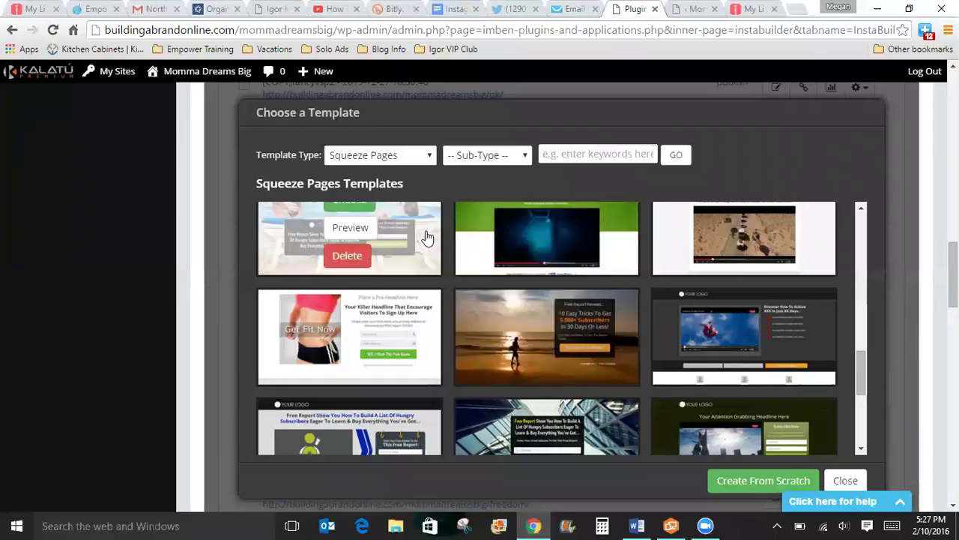
click(428, 158)
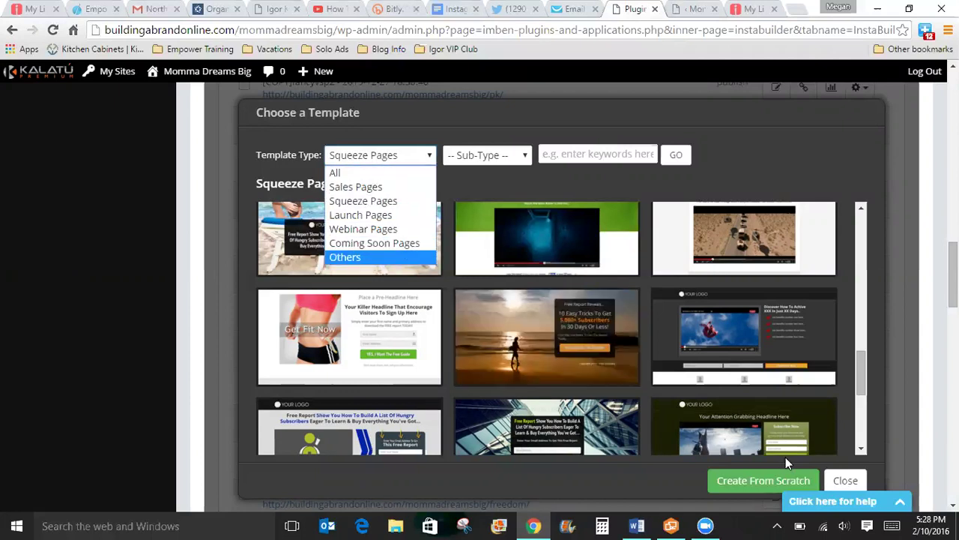
click(737, 481)
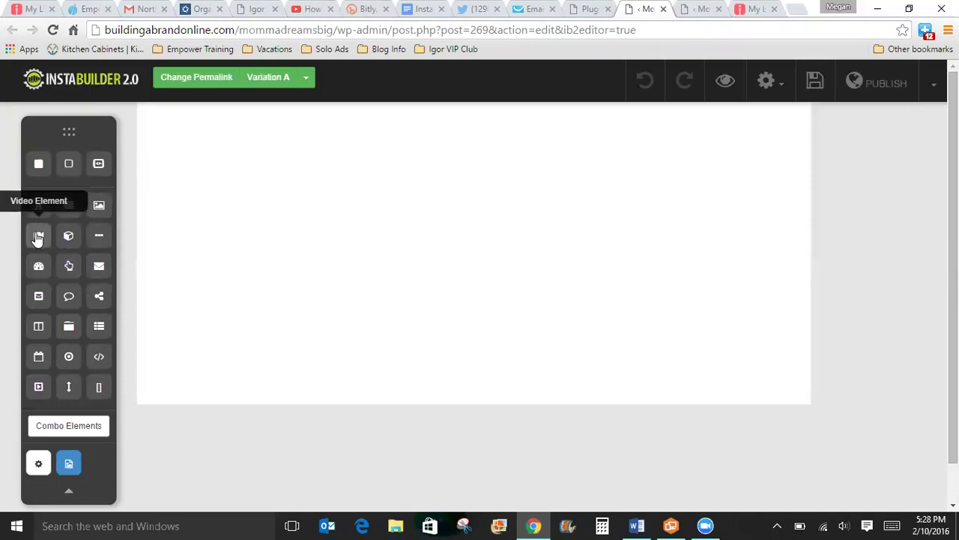
drag(38, 236, 490, 216)
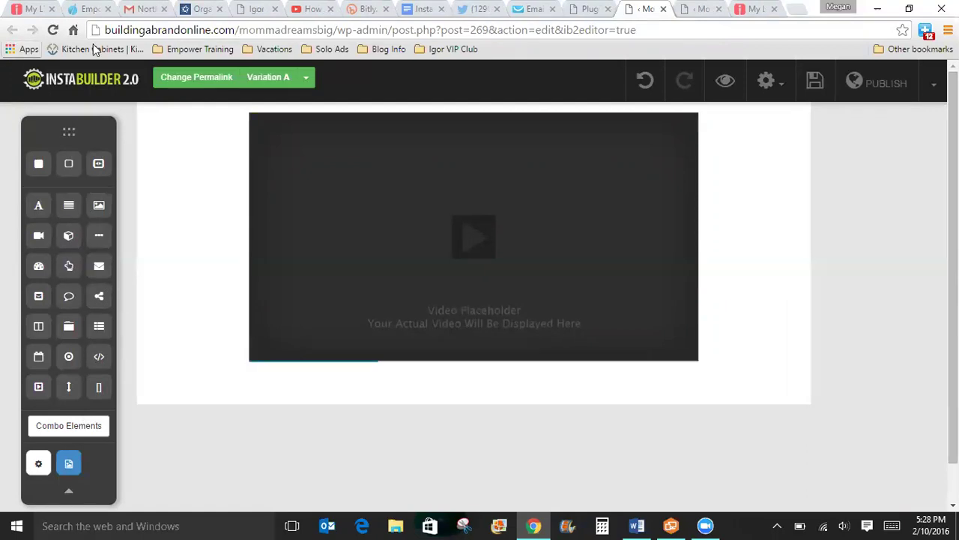
click(663, 9)
click(516, 175)
Step: Create a new squeeze page from the video template with the orange logo header
mouse_move(657, 240)
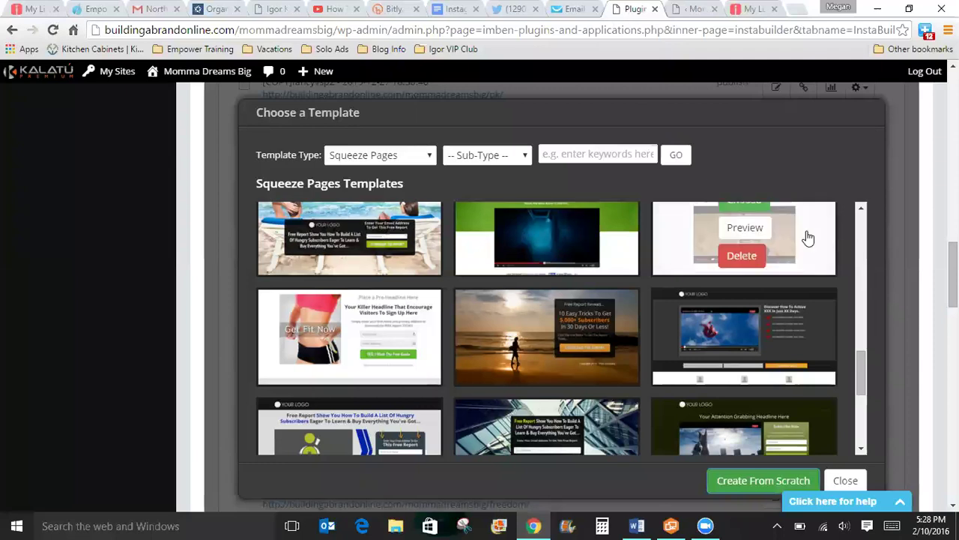
drag(862, 380, 860, 370)
mouse_move(792, 295)
click(751, 271)
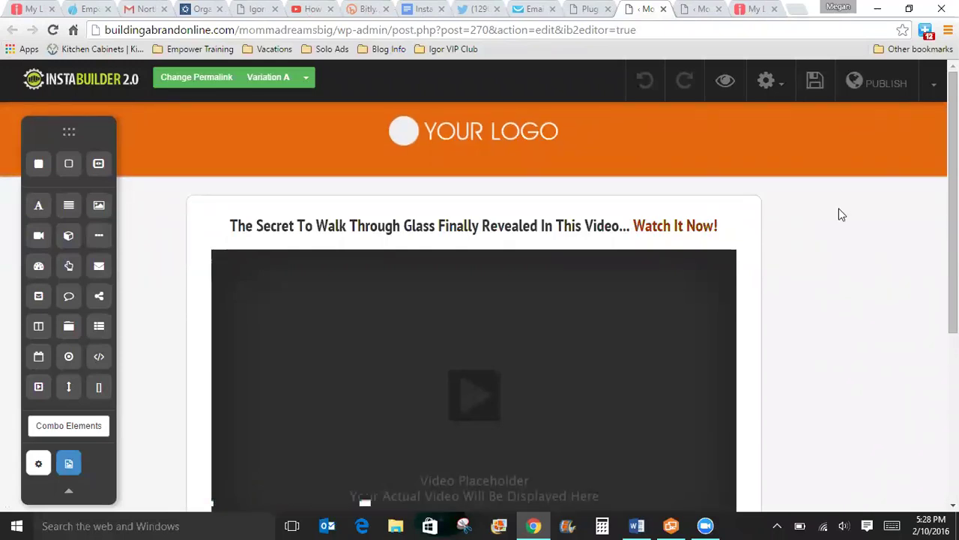
Step: Delete the orange logo header section and the "The Secret To Walk Through Glass" headline above the video
mouse_move(804, 132)
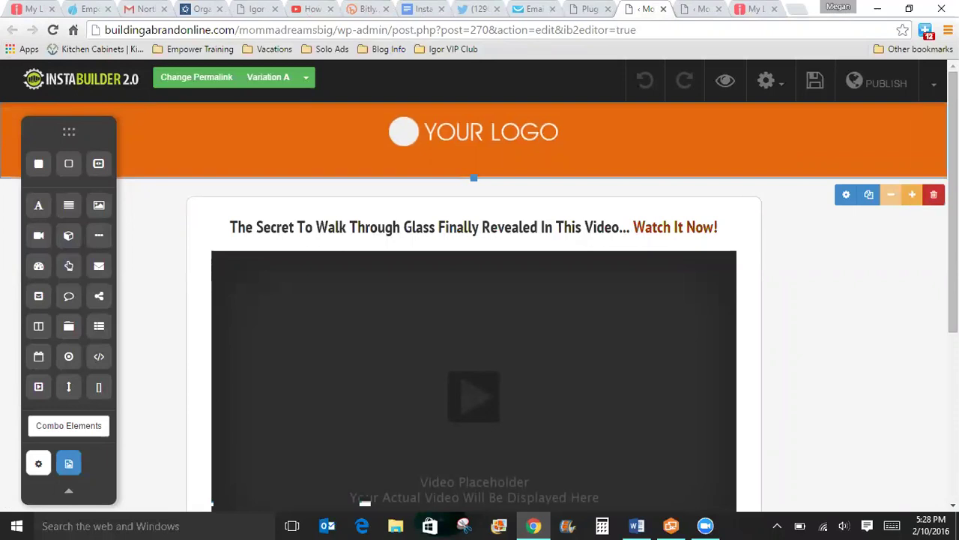
click(933, 194)
click(534, 120)
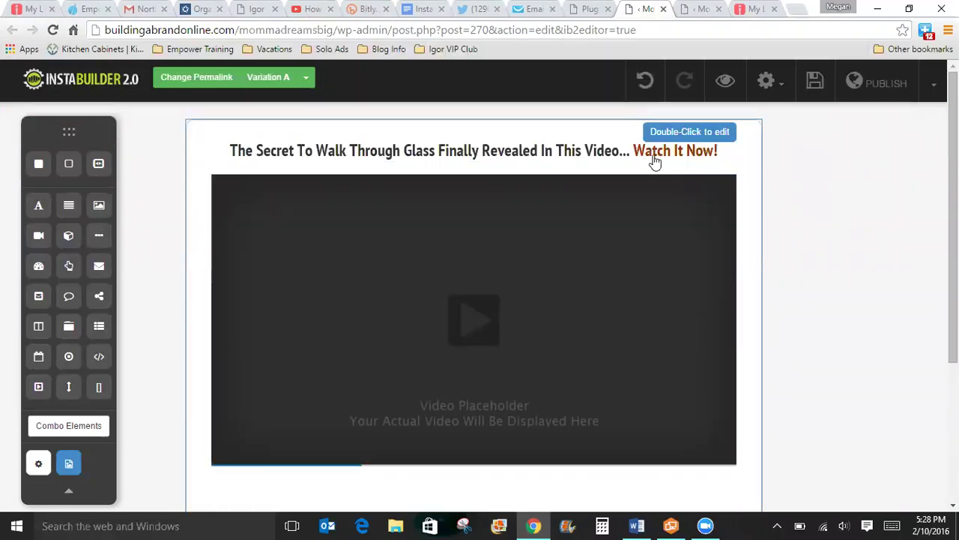
mouse_move(652, 162)
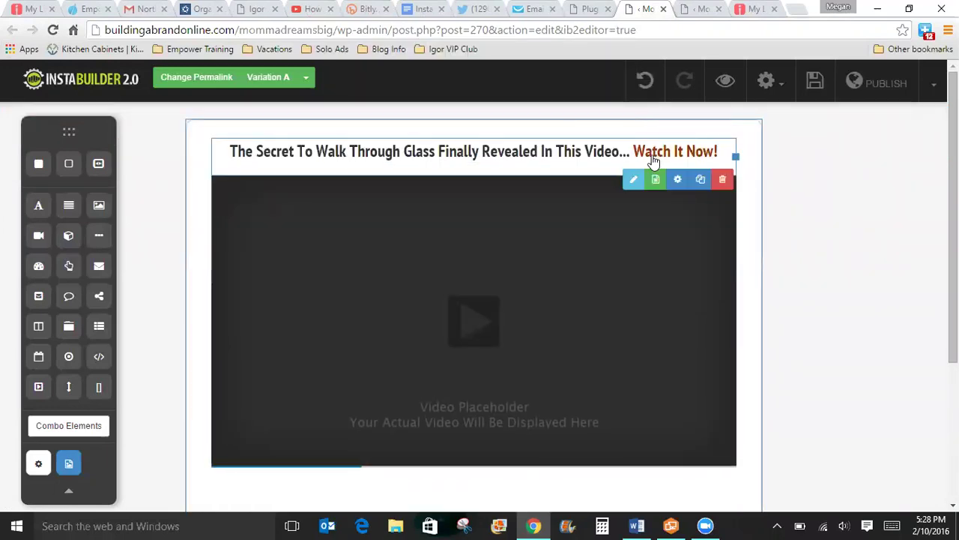
click(724, 184)
click(529, 147)
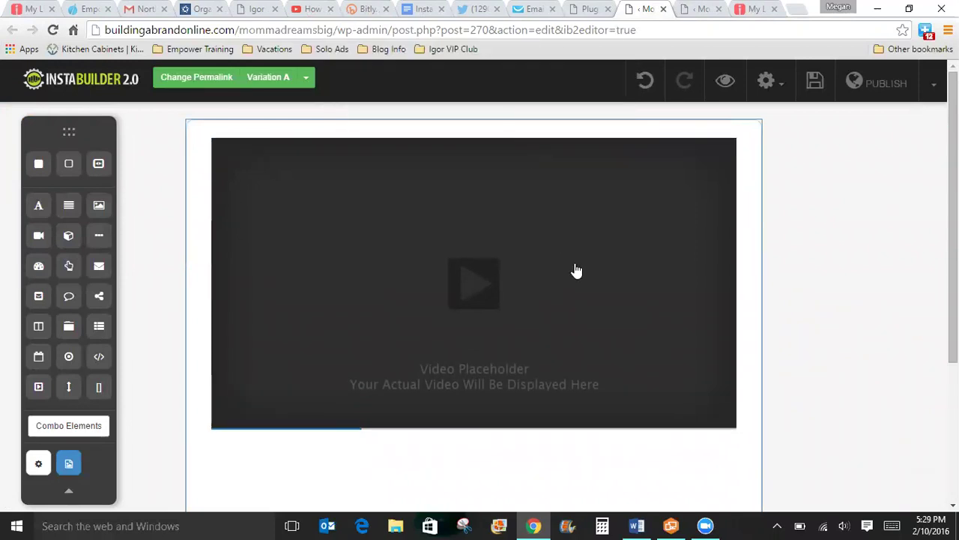
Step: Delete the "Simply enter your first name and email address" text above the opt-in form
drag(952, 255, 953, 384)
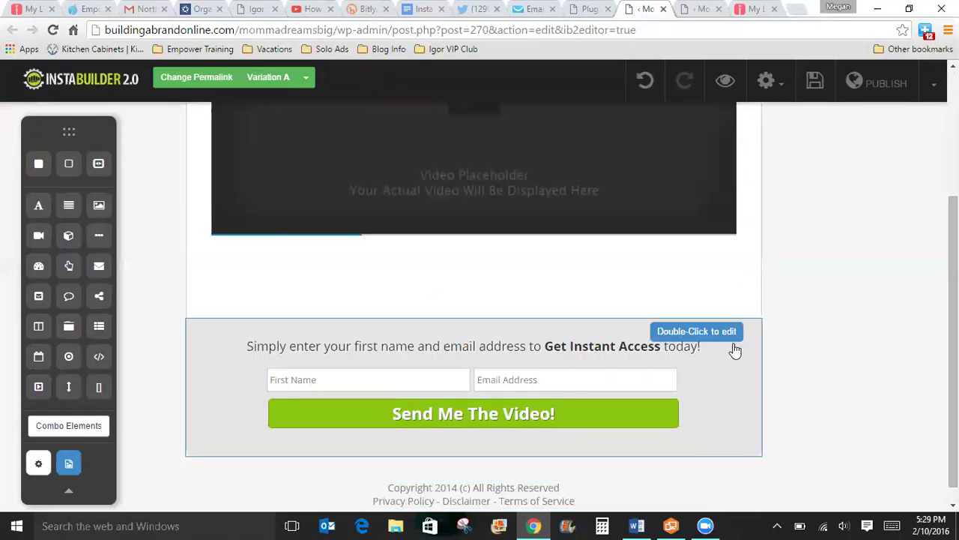
mouse_move(735, 359)
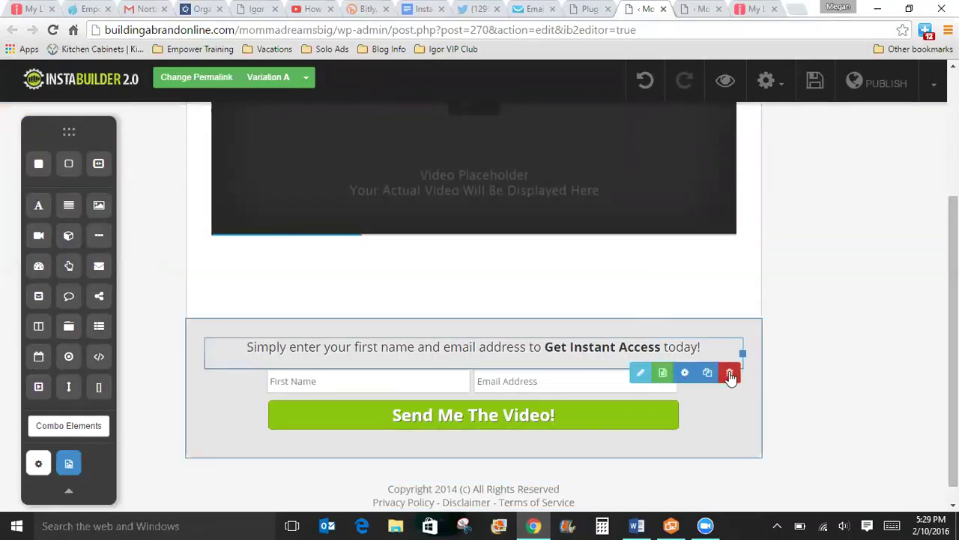
click(731, 375)
click(525, 141)
Step: Change the footer's copyright year to 2016 and remove its "Privacy Policy - Disclaimer - Terms of Service" line
double_click(457, 485)
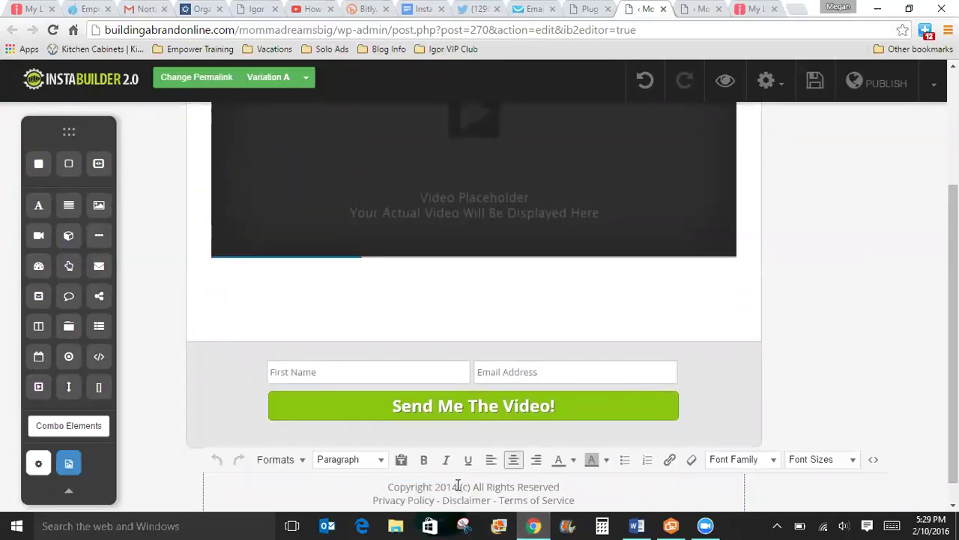
key(BackSpace)
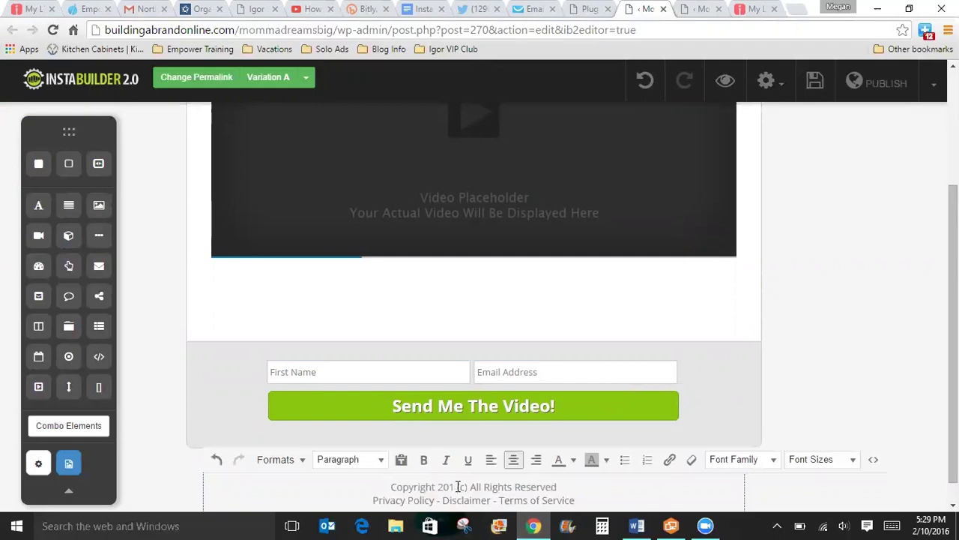
text(6)
drag(574, 499, 377, 502)
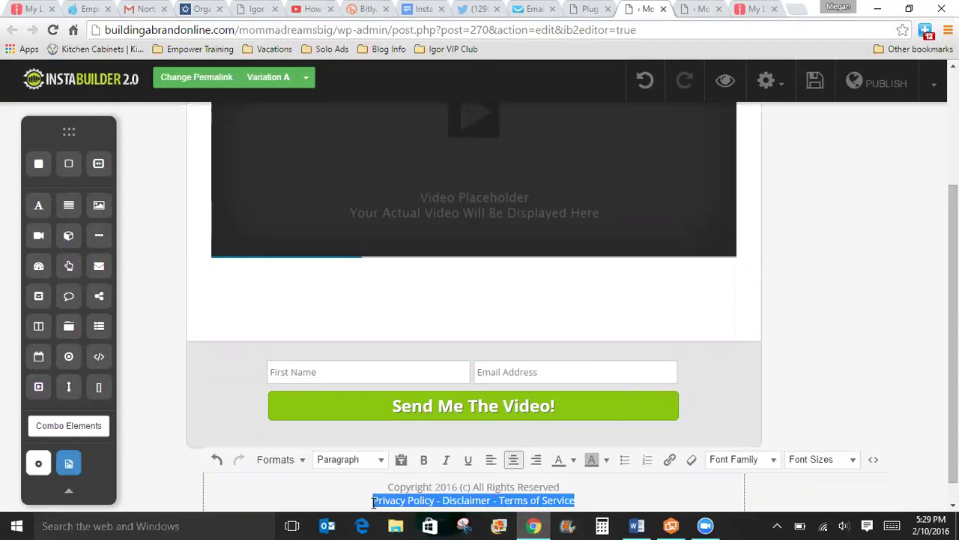
key(BackSpace)
key(BackSpace)
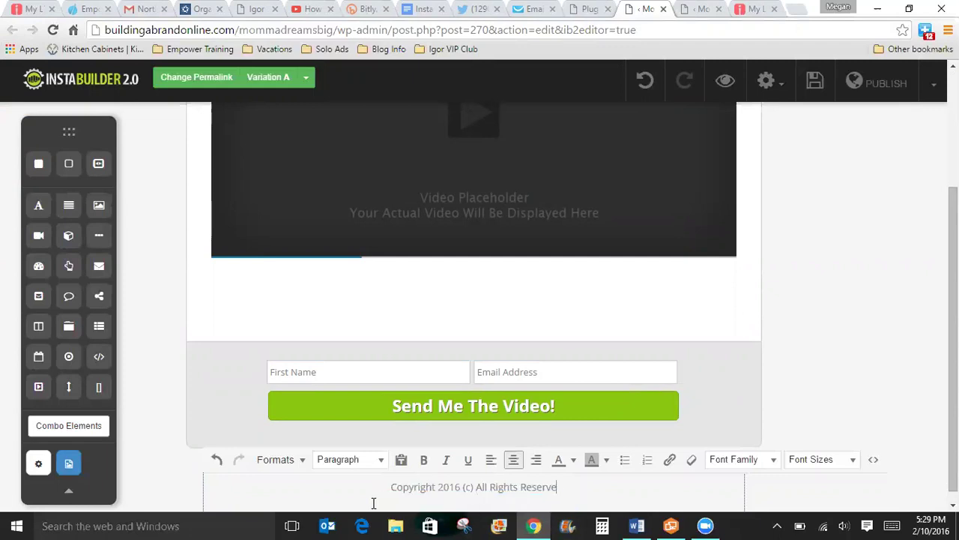
text(d)
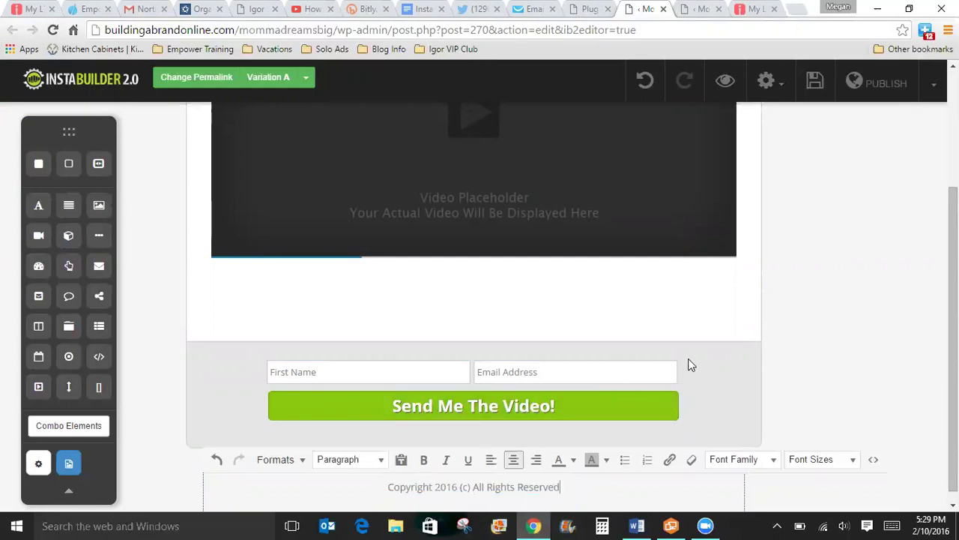
Step: Delete the grey section holding the opt-in form and the "Send Me The Video!" button
click(692, 362)
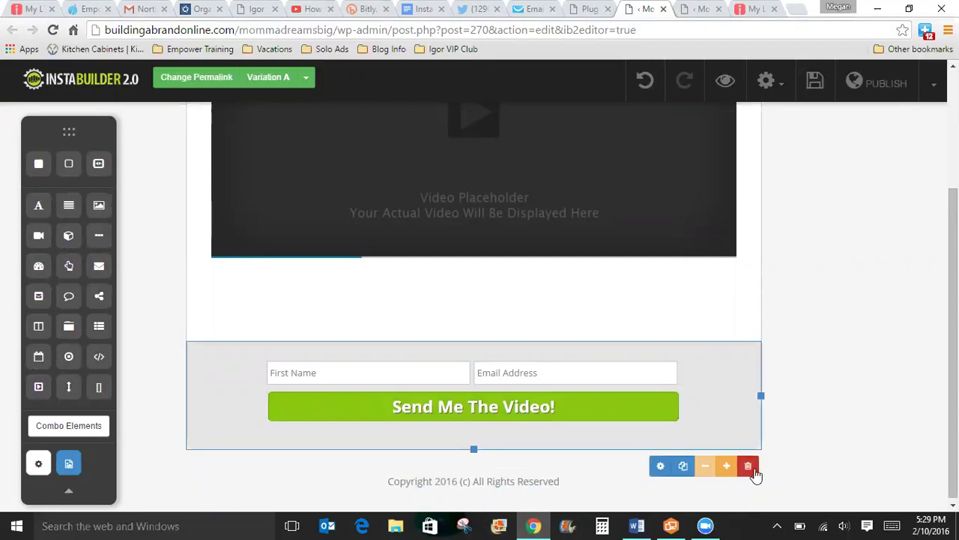
click(748, 467)
click(532, 140)
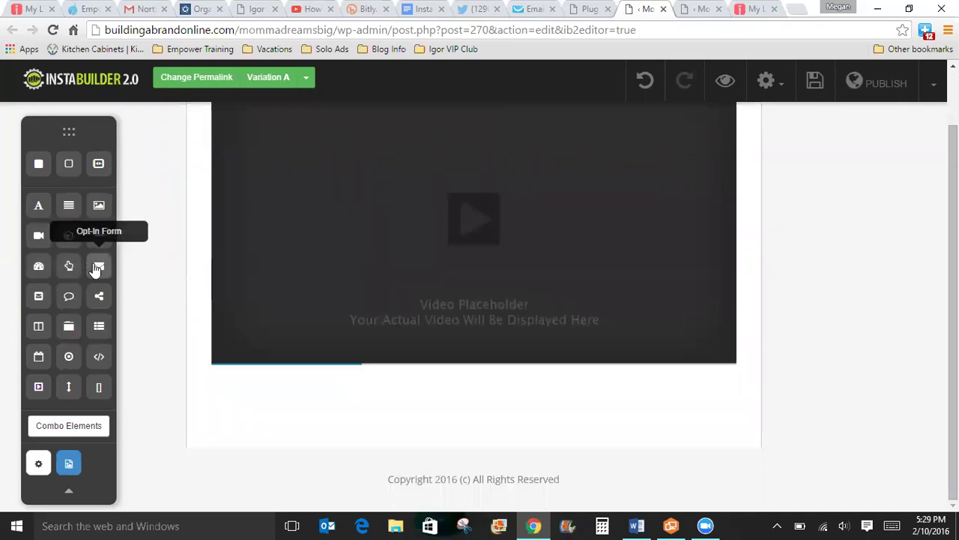
Step: Add a button element below the video and a vertical spacer between the video and the button
drag(68, 268, 495, 398)
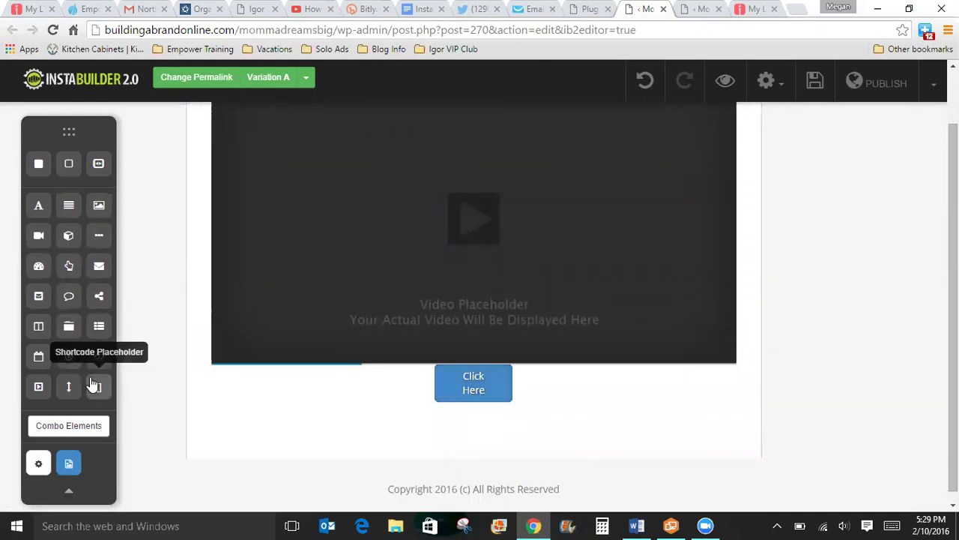
drag(71, 388, 470, 381)
mouse_move(497, 422)
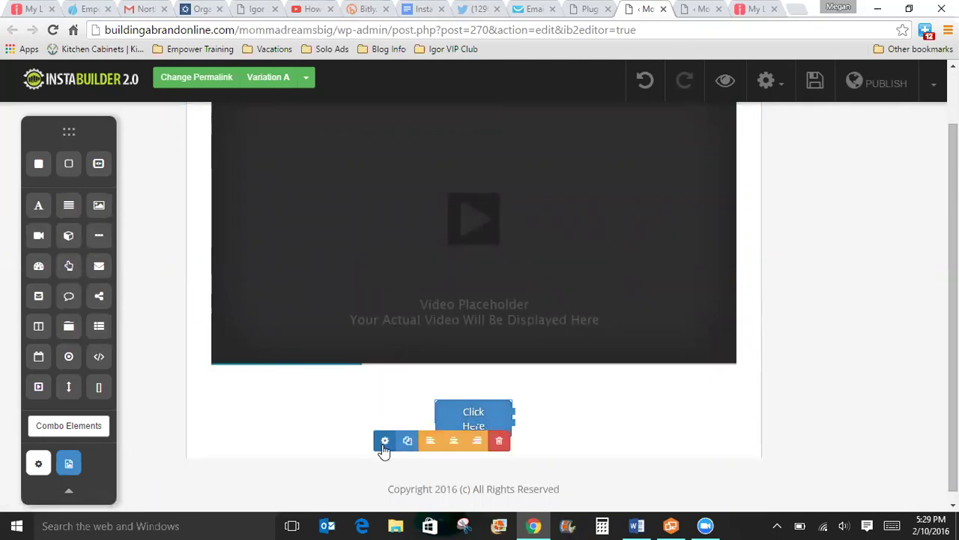
Step: Widen the "Click Here" button below the video so its label fits on a single line
click(437, 425)
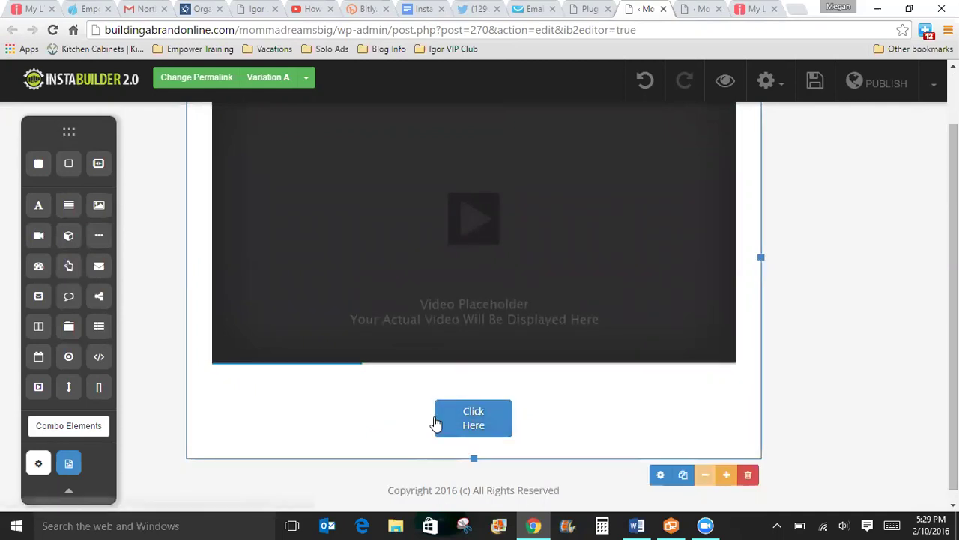
click(495, 431)
drag(507, 420, 647, 442)
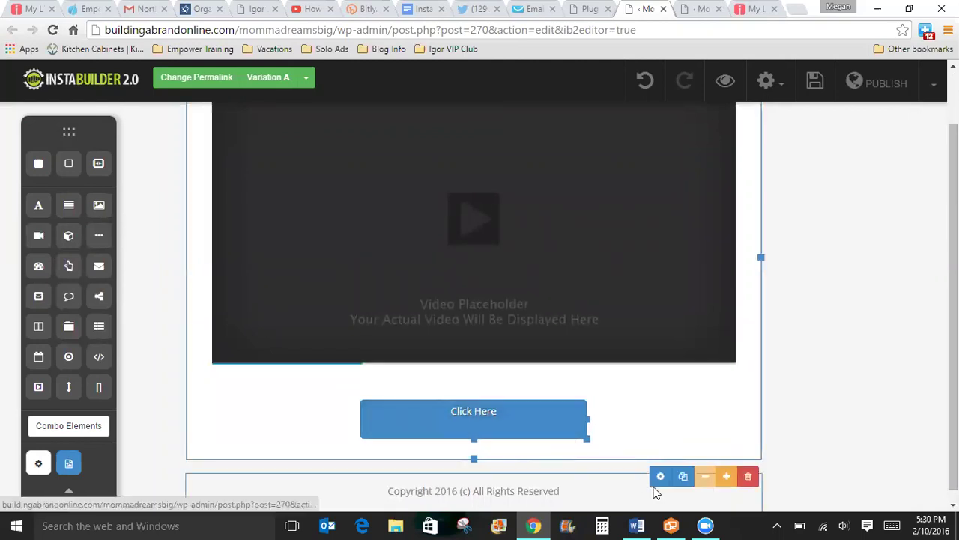
Step: Change the button's text label to "GET INSTANT ACCESS>>"
click(528, 418)
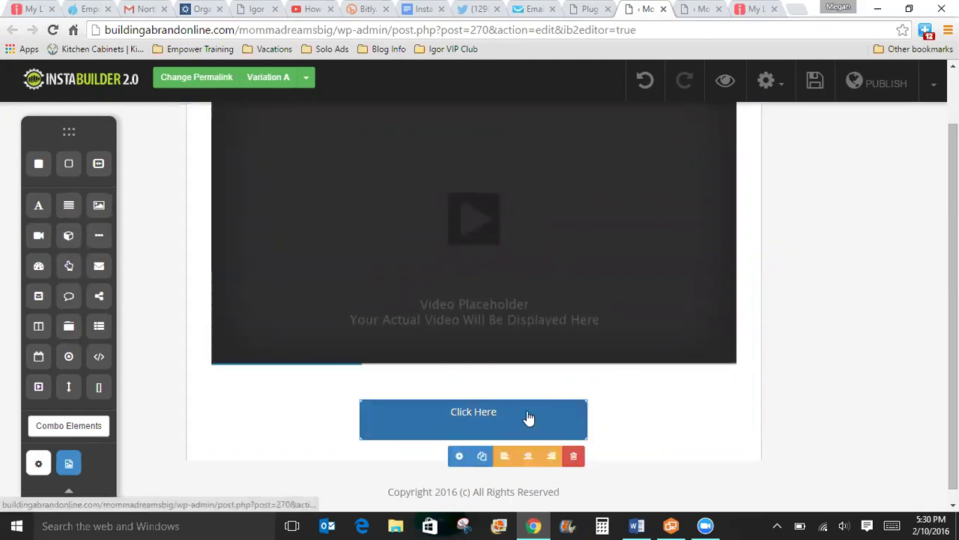
click(458, 456)
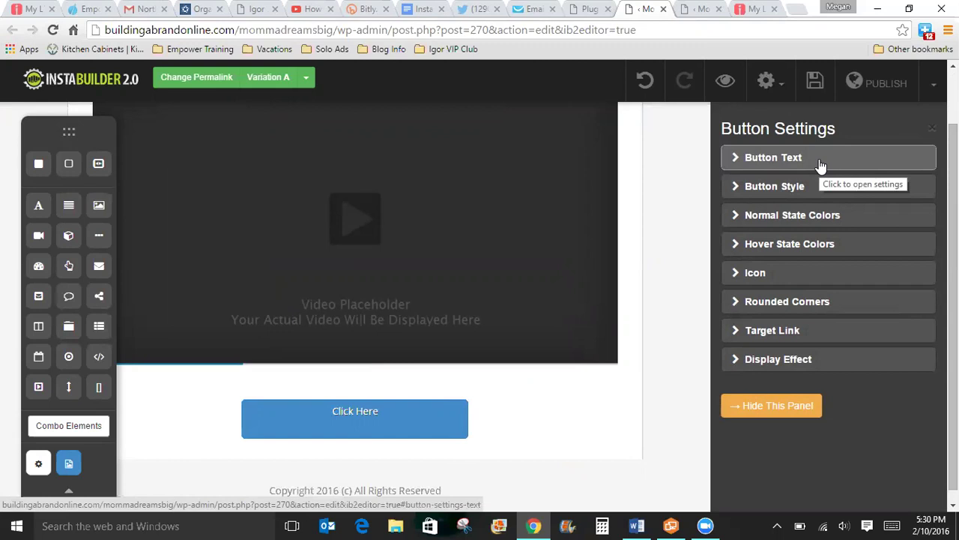
click(821, 165)
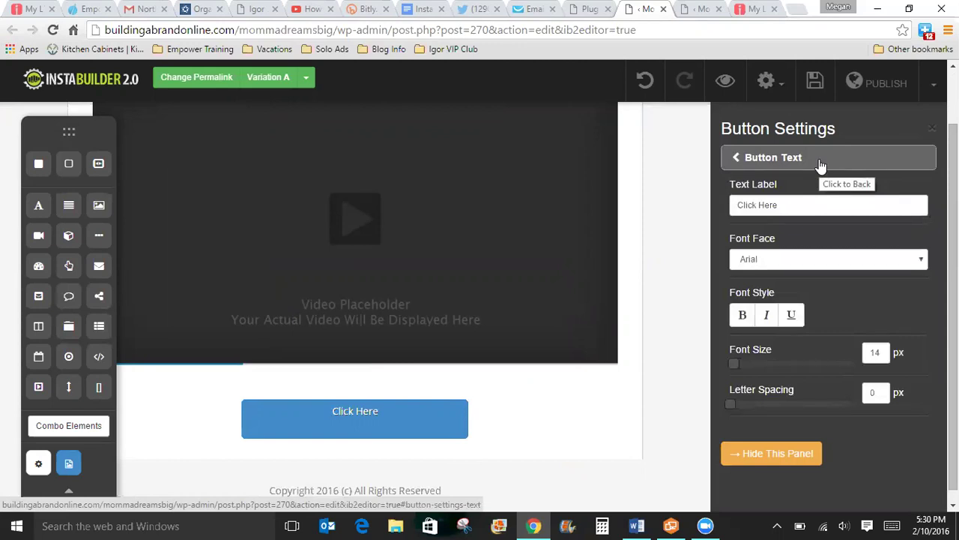
click(786, 209)
key(BackSpace)
key(BackSpace)
key(BackSpace)
key(BackSpace)
key(BackSpace)
key(BackSpace)
key(BackSpace)
key(BackSpace)
key(BackSpace)
key(BackSpace)
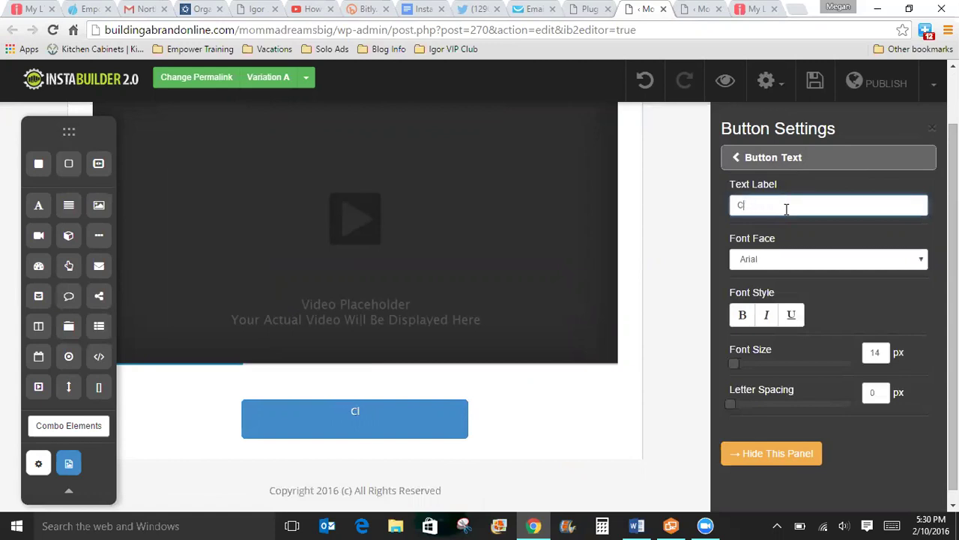
text(!)
key(BackSpace)
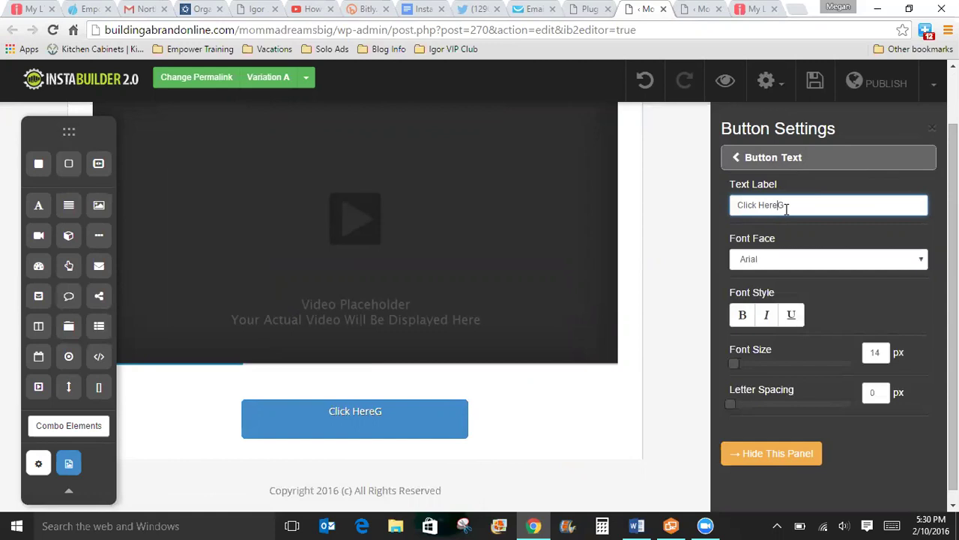
key(BackSpace)
key(BackSpace)
key(BackSpace)
key(BackSpace)
key(BackSpace)
key(BackSpace)
key(BackSpace)
key(BackSpace)
key(BackSpace)
key(BackSpace)
text(ET INSTA)
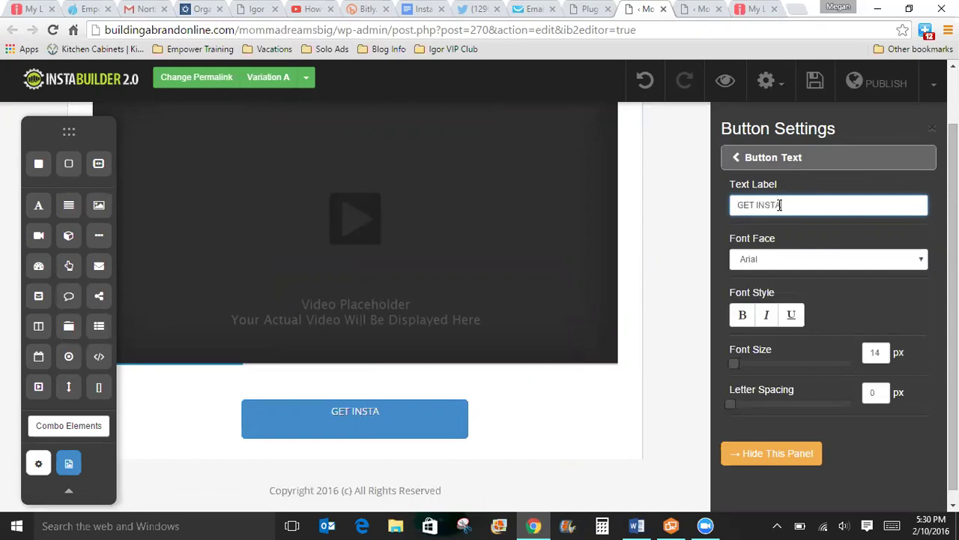
text(NT ACCESS>>)
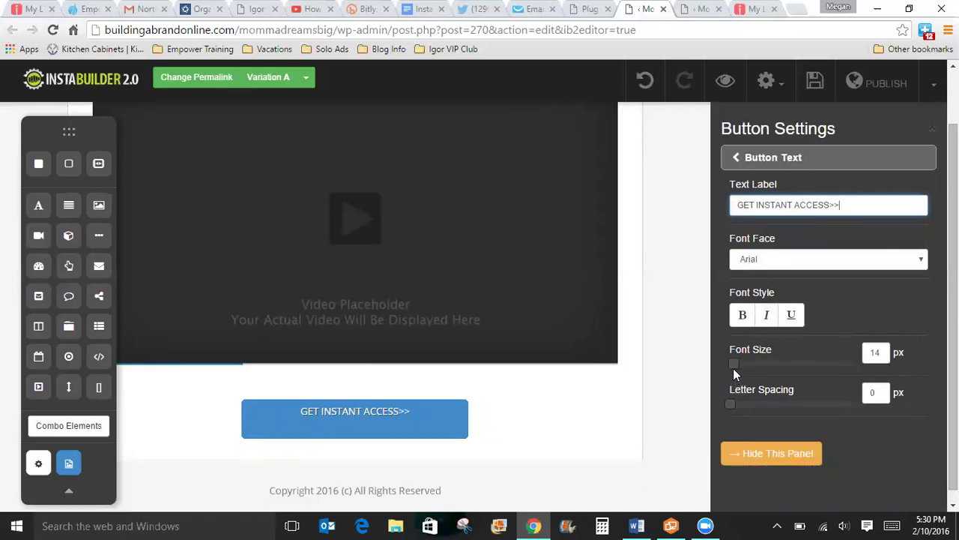
Step: Set the button text's font size to 40 px and center the button below the video
drag(734, 364, 757, 362)
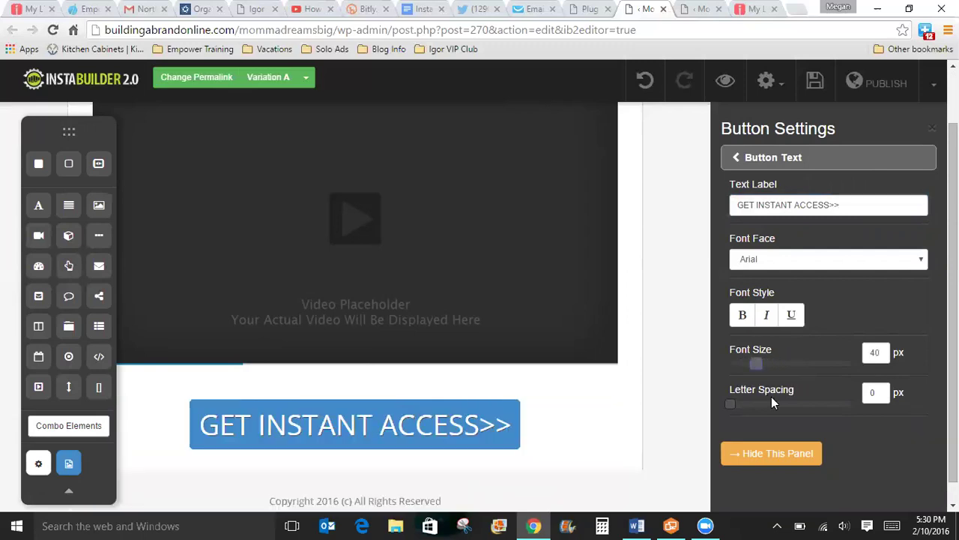
click(772, 454)
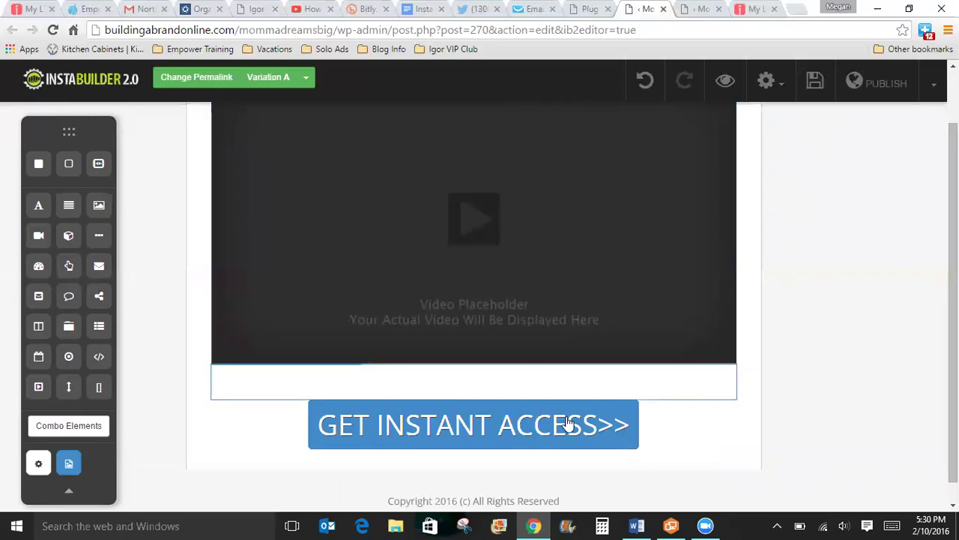
mouse_move(567, 428)
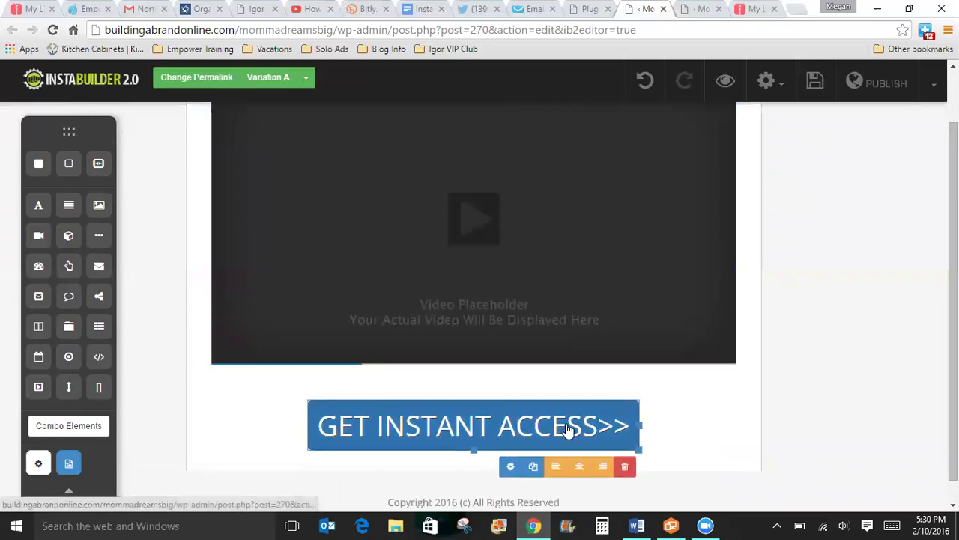
click(580, 471)
Step: Make the "GET INSTANT ACCESS>>" button text bold
mouse_move(509, 439)
click(507, 464)
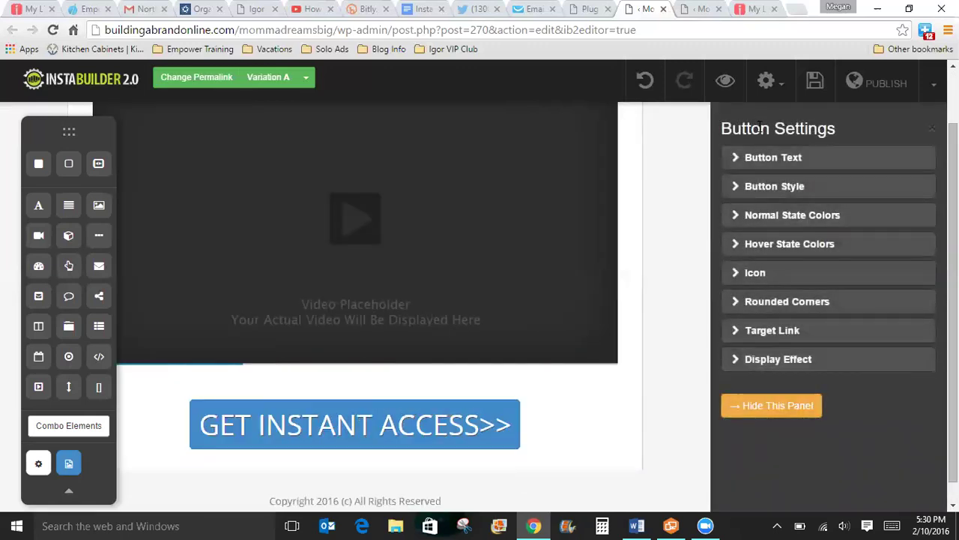
click(763, 167)
click(742, 316)
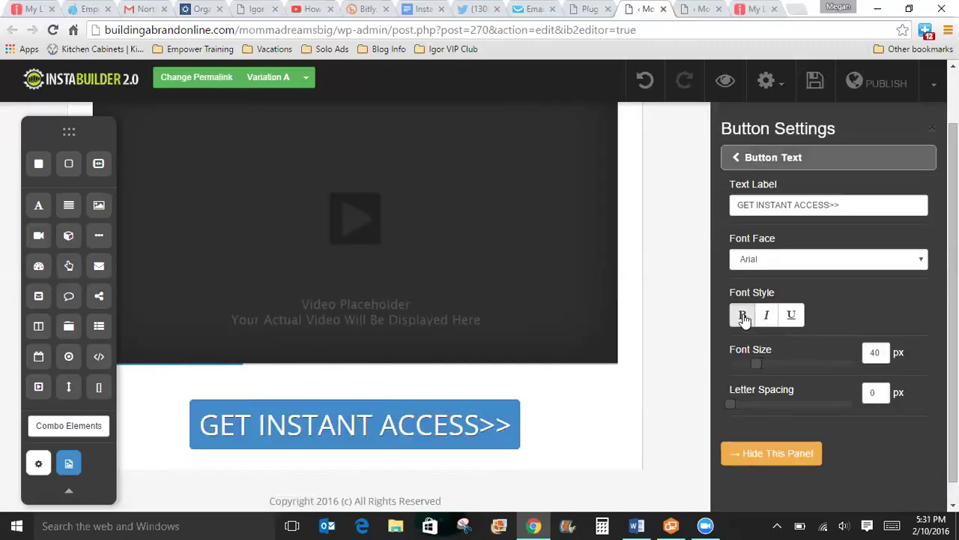
click(757, 456)
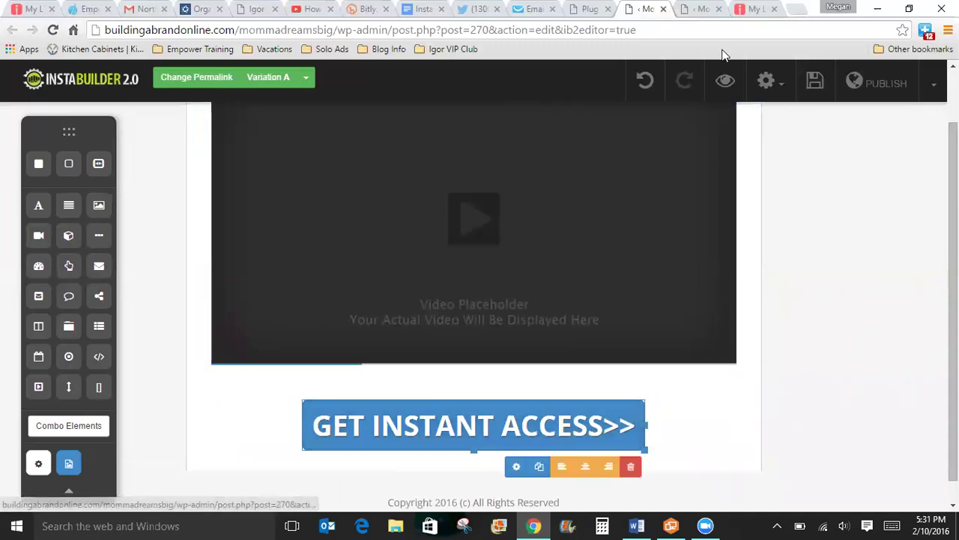
Step: Switch to the Empower Network marketing center and copy the Sales Page 1 link
click(515, 466)
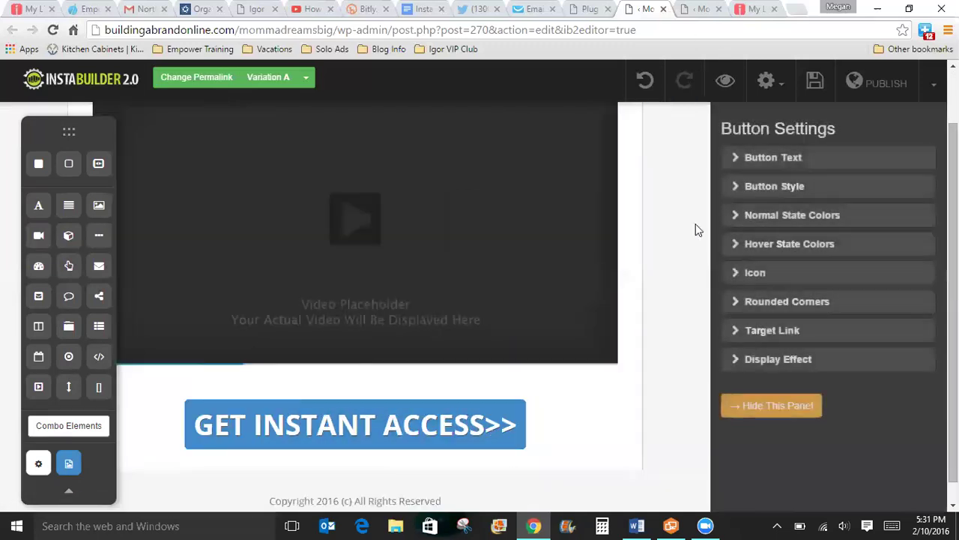
click(753, 9)
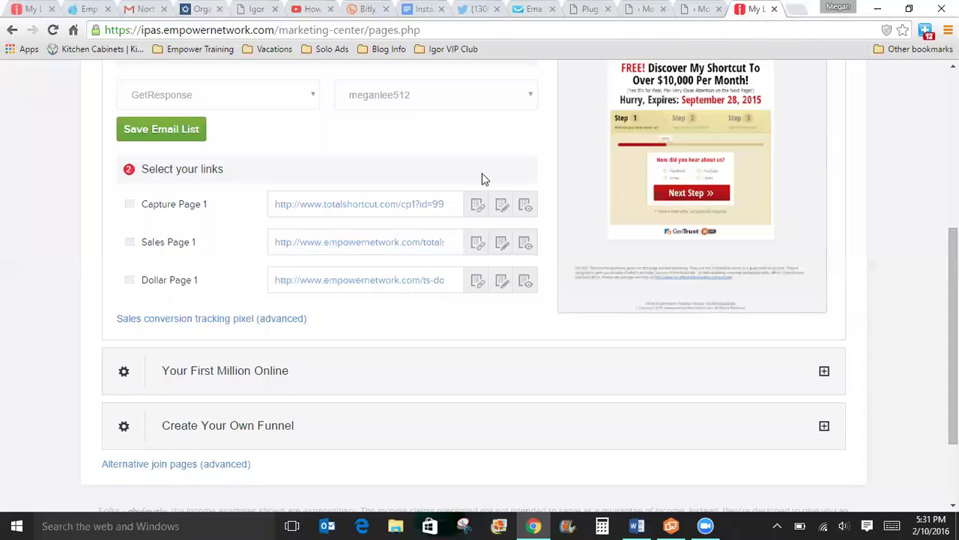
click(476, 243)
Step: Back in the InstaBuilder editor, paste the copied sales page link as the button's target URL
click(641, 9)
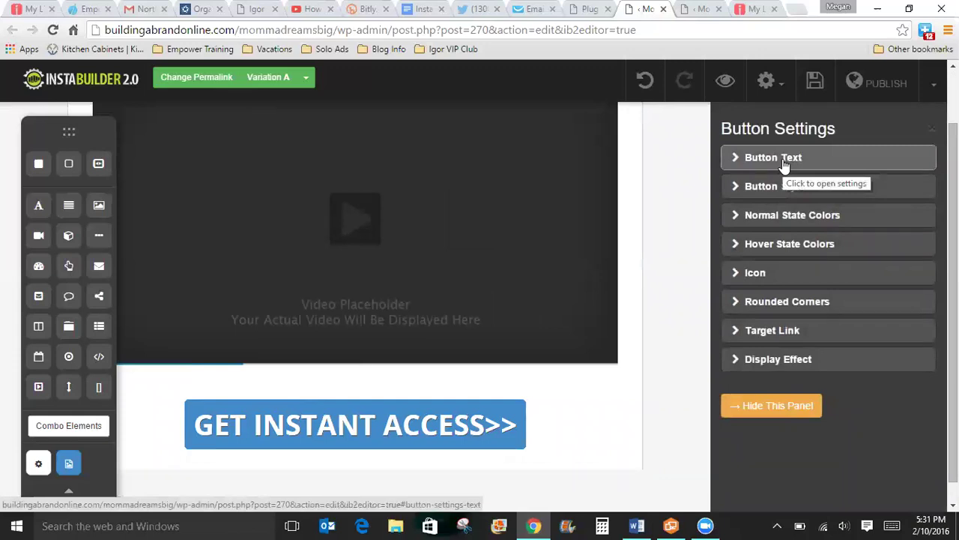
click(774, 333)
click(774, 259)
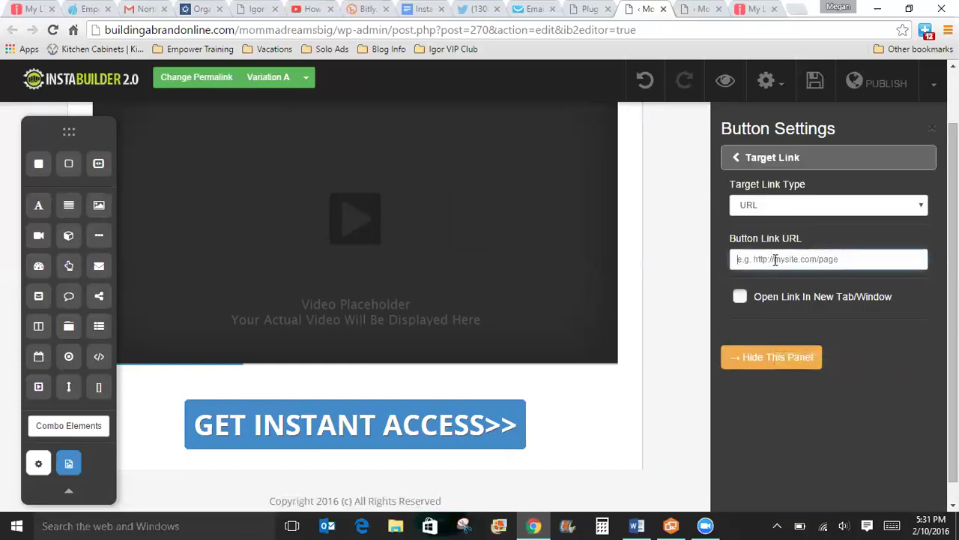
key(ctrl+v)
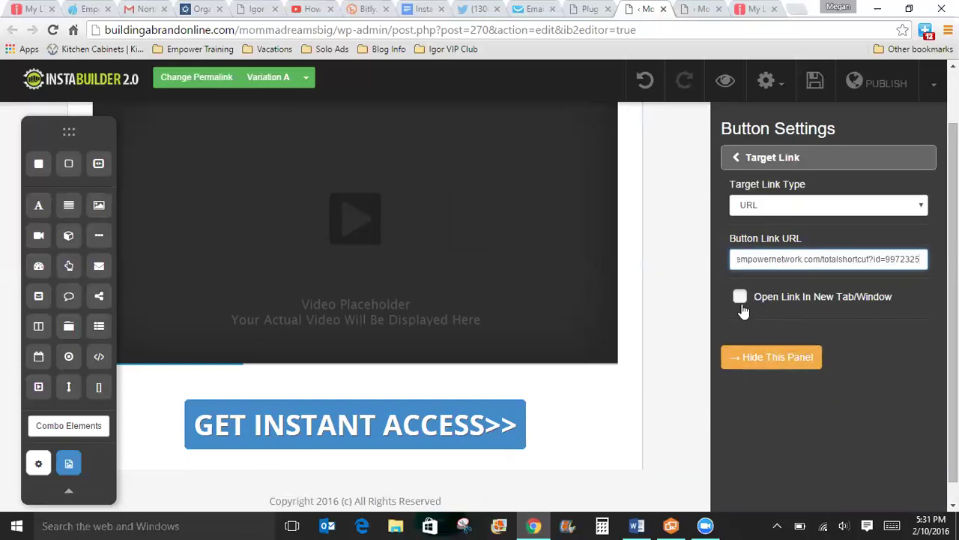
click(776, 357)
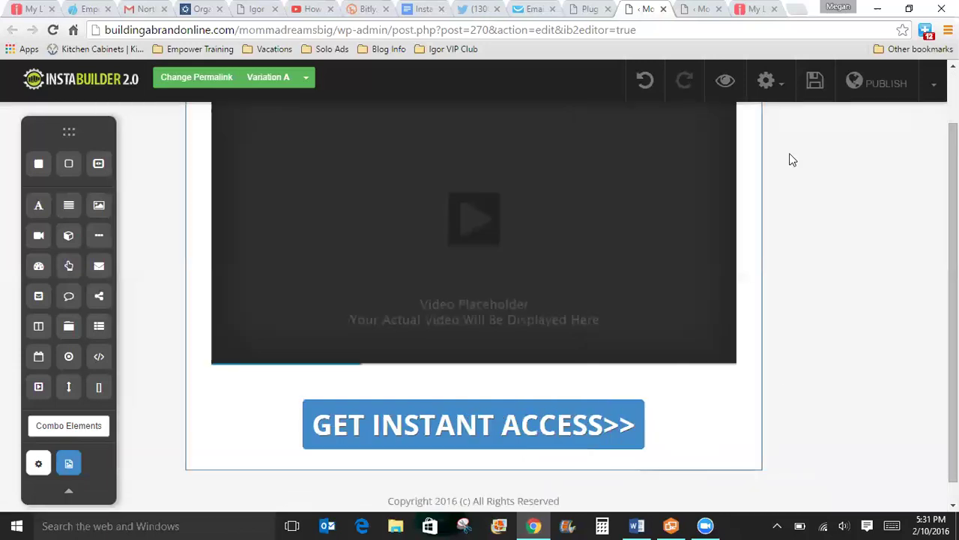
Step: Open youtube.com in a new browser tab and bring up the full list of public uploads on your own channel
click(800, 9)
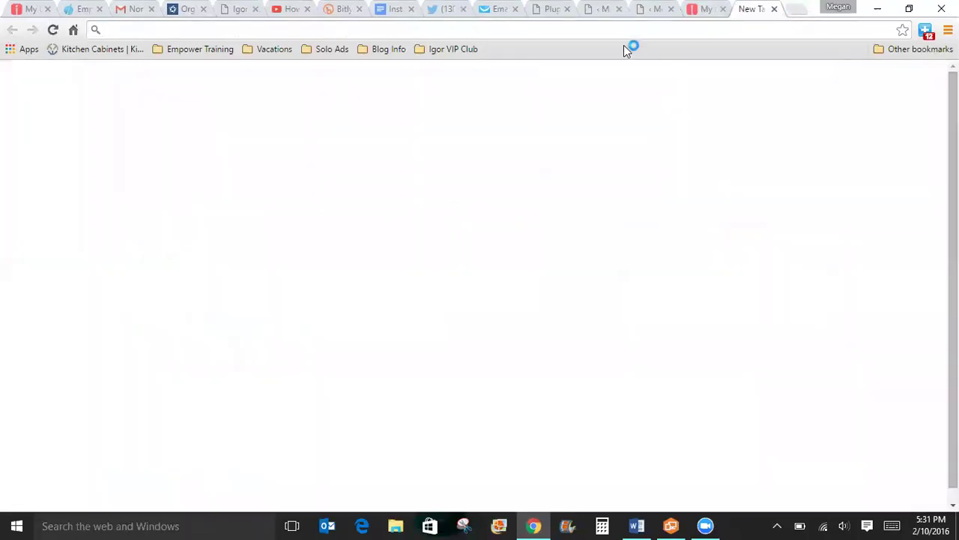
text(youtube.com)
key(Return)
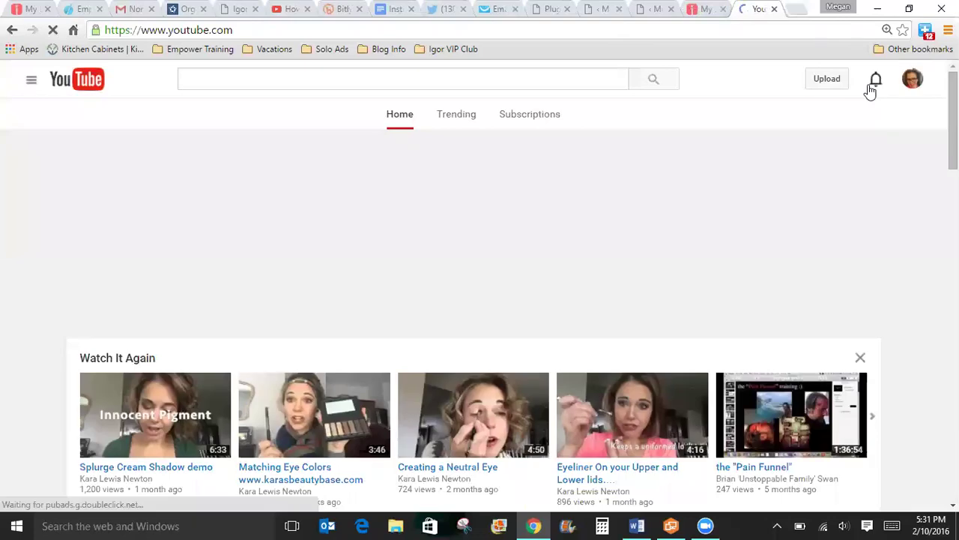
click(31, 85)
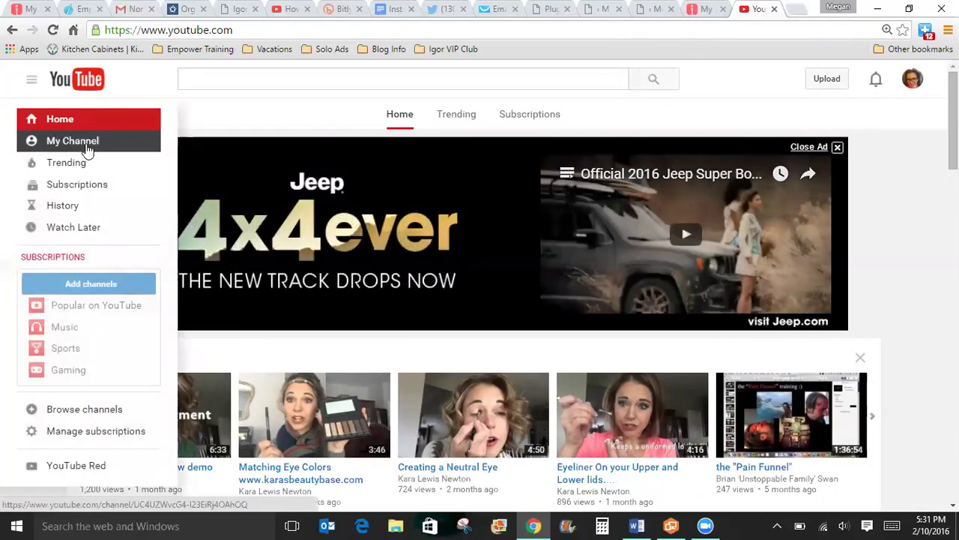
click(87, 149)
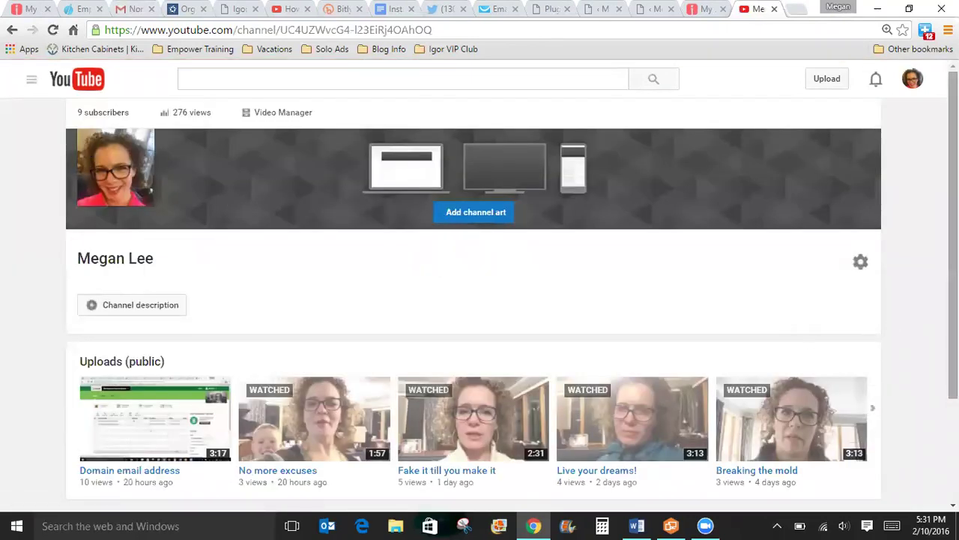
scroll(156, 172, down, 2)
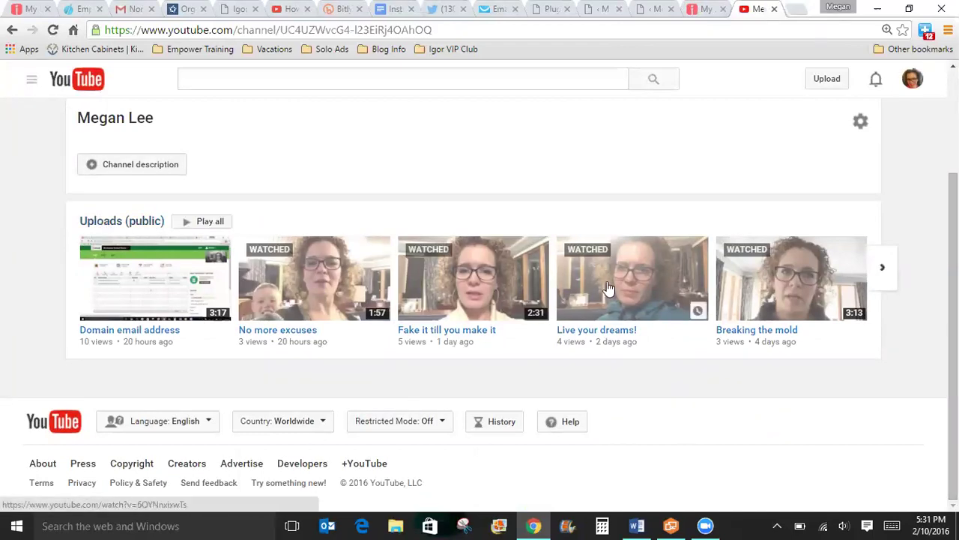
scroll(787, 284, up, 2)
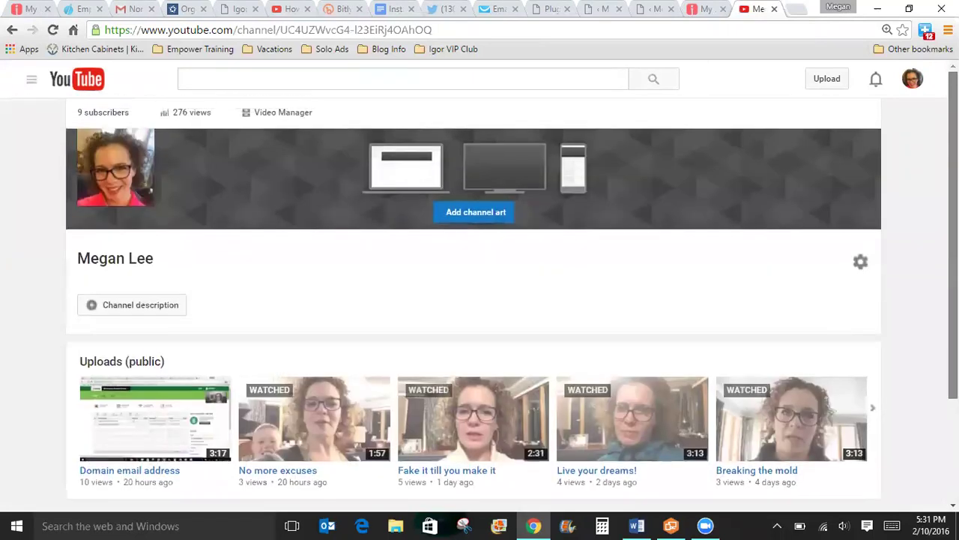
scroll(490, 258, down, 1)
click(101, 307)
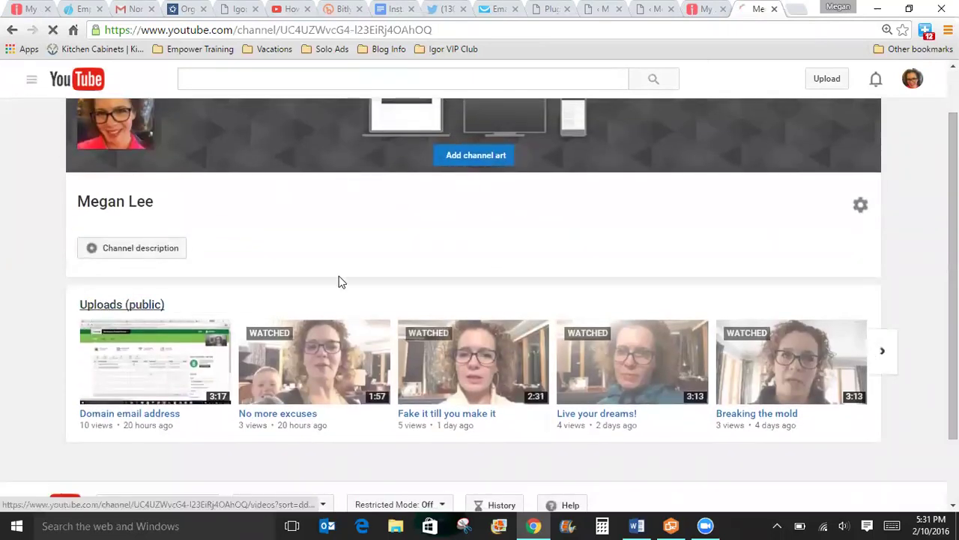
Step: Look through the channel's listed public uploads for a video to use on the squeeze page
scroll(480, 300, down, 9)
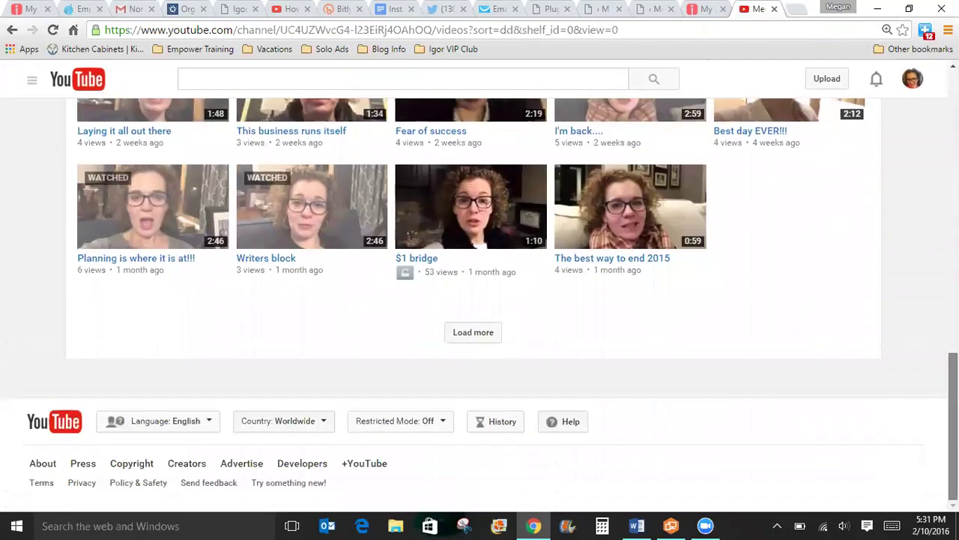
scroll(479, 300, up, 8)
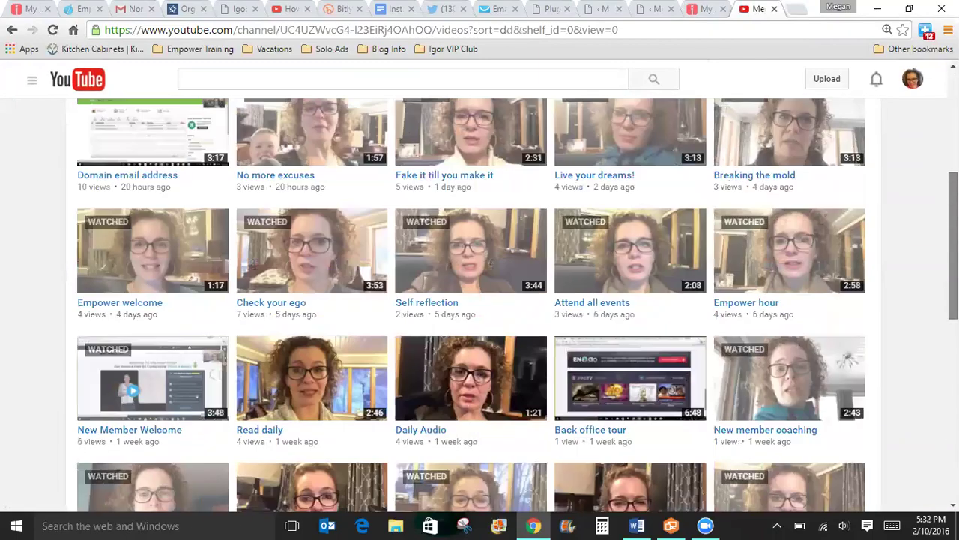
scroll(479, 300, up, 3)
scroll(480, 300, down, 5)
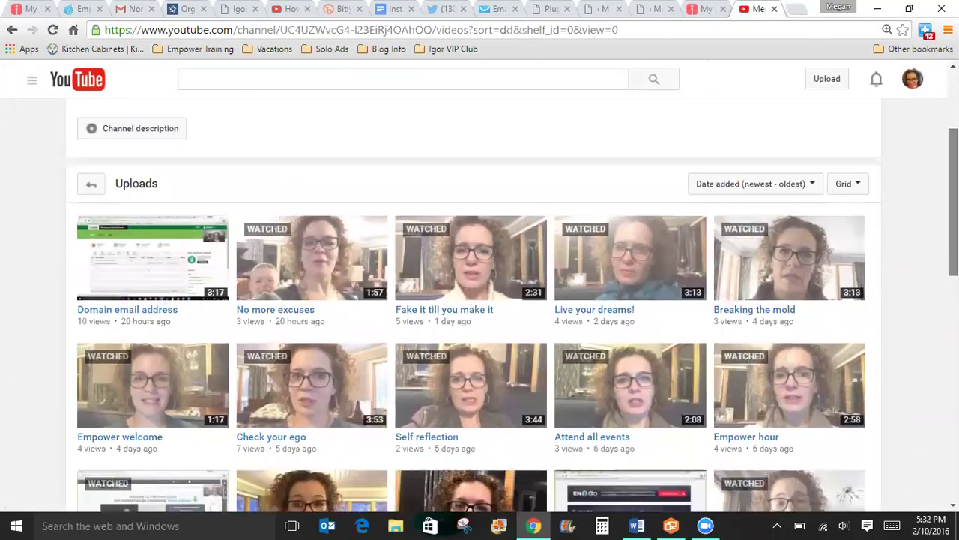
scroll(480, 300, down, 5)
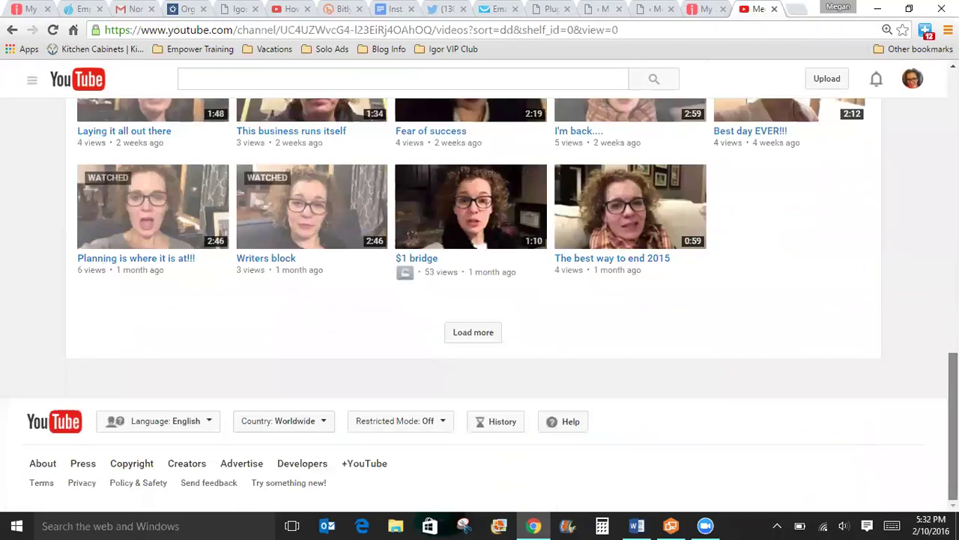
scroll(480, 300, up, 2)
scroll(480, 299, up, 1)
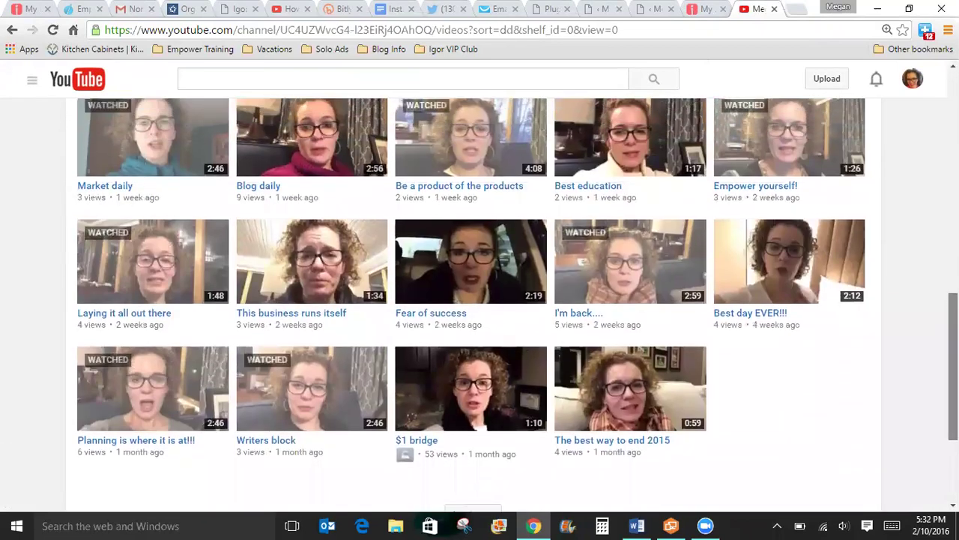
scroll(480, 300, up, 2)
scroll(480, 299, up, 4)
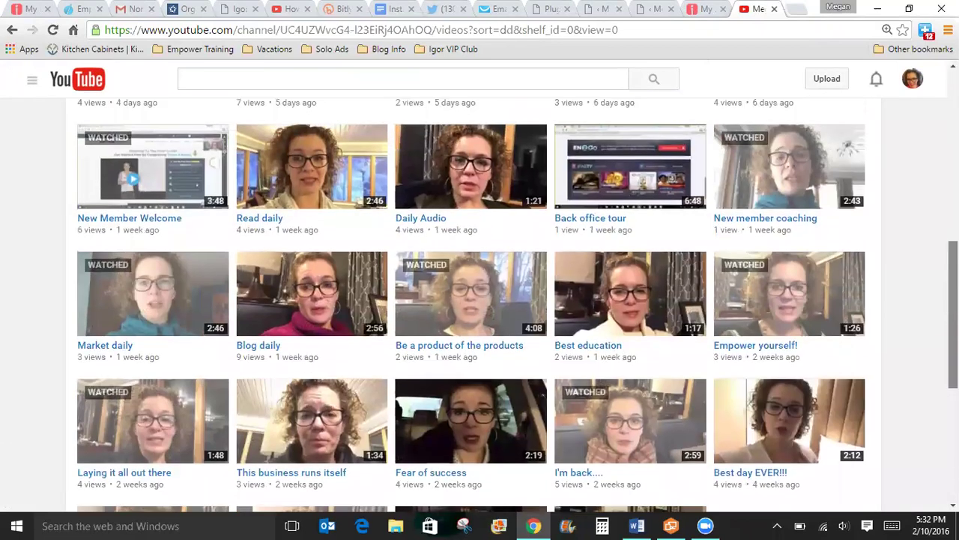
scroll(452, 429, up, 1)
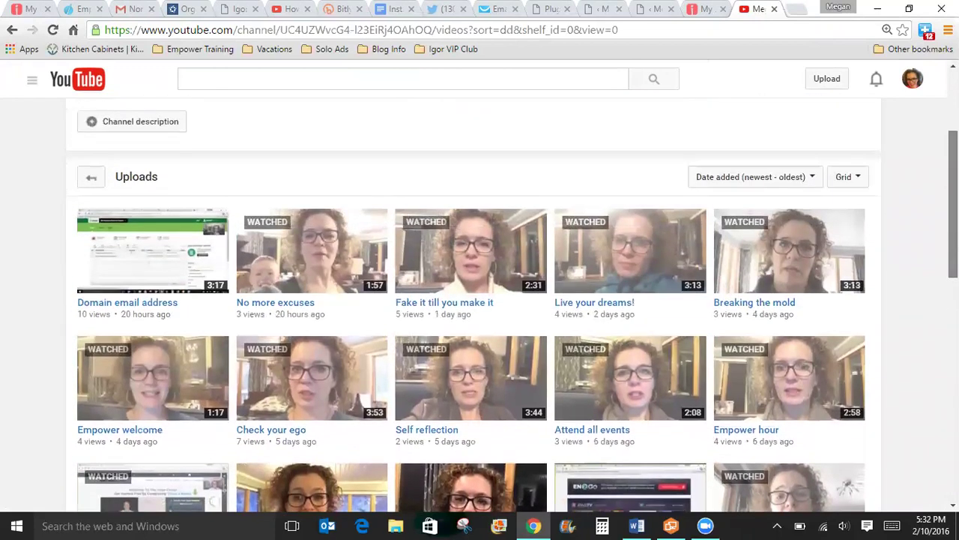
Step: Load more of the channel's uploads and look through the older videos for a suitable one
scroll(452, 429, down, 9)
click(461, 428)
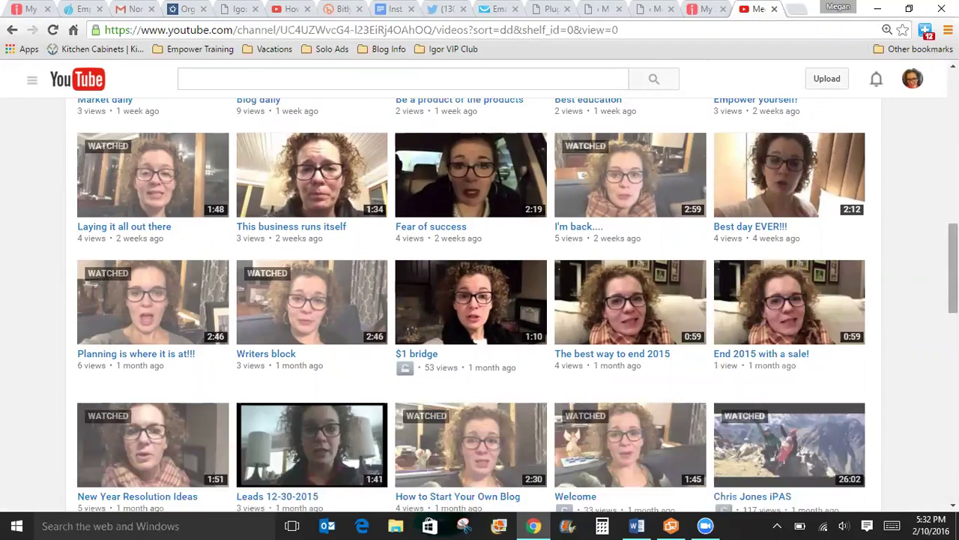
scroll(480, 300, down, 4)
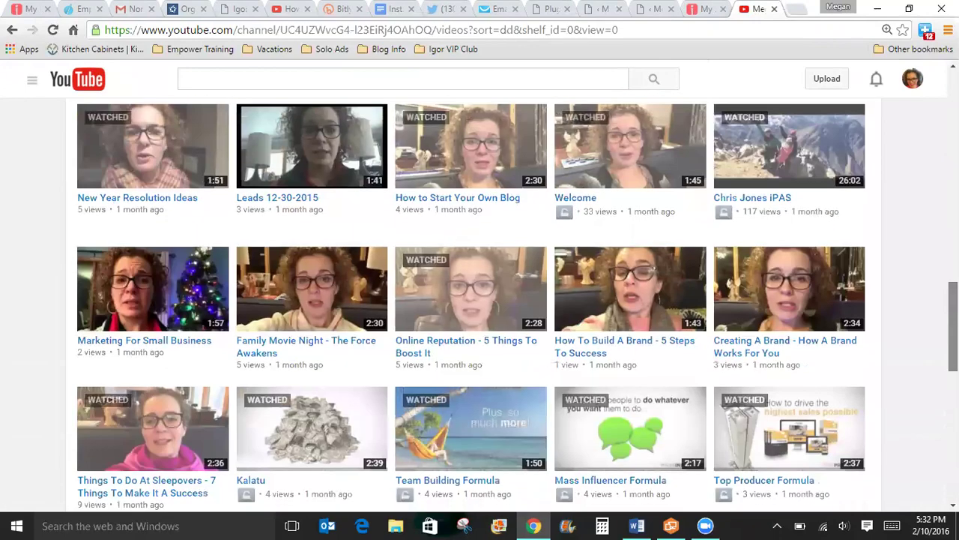
scroll(479, 299, down, 1)
scroll(479, 300, up, 3)
scroll(479, 300, up, 2)
scroll(480, 299, up, 10)
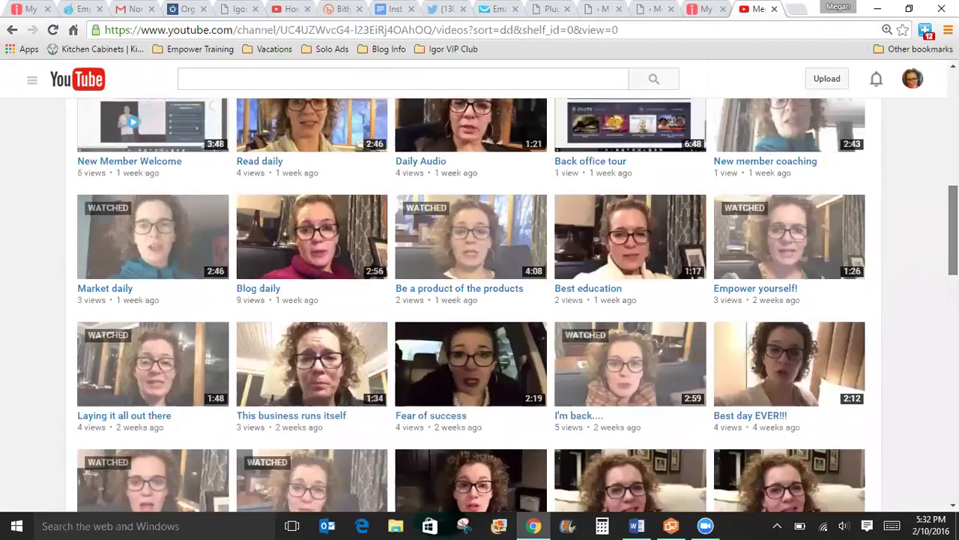
scroll(479, 300, down, 4)
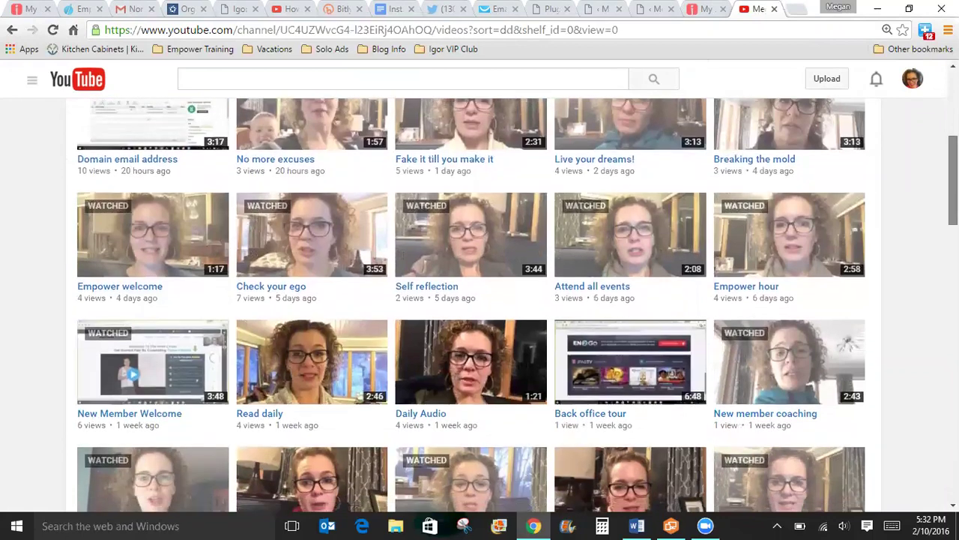
scroll(480, 300, down, 5)
scroll(480, 300, down, 2)
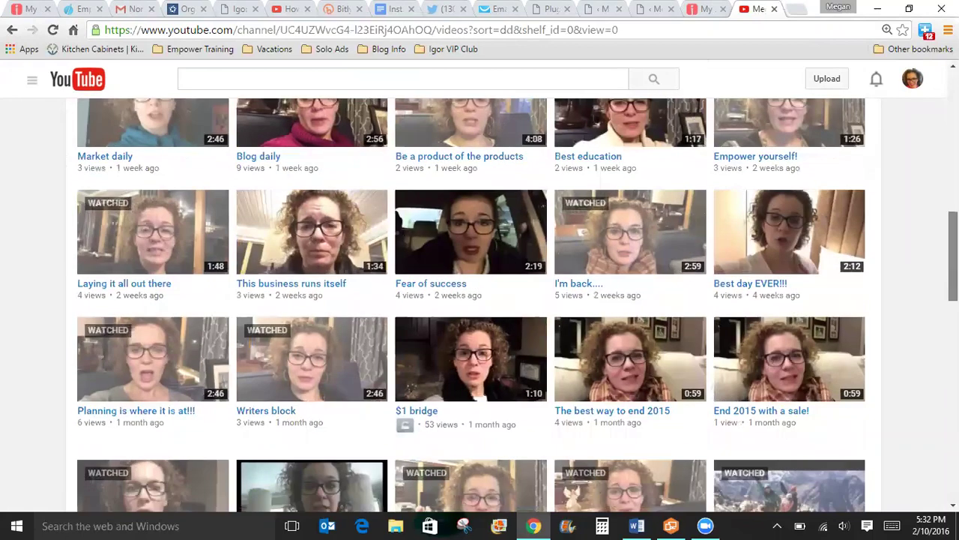
scroll(480, 300, down, 1)
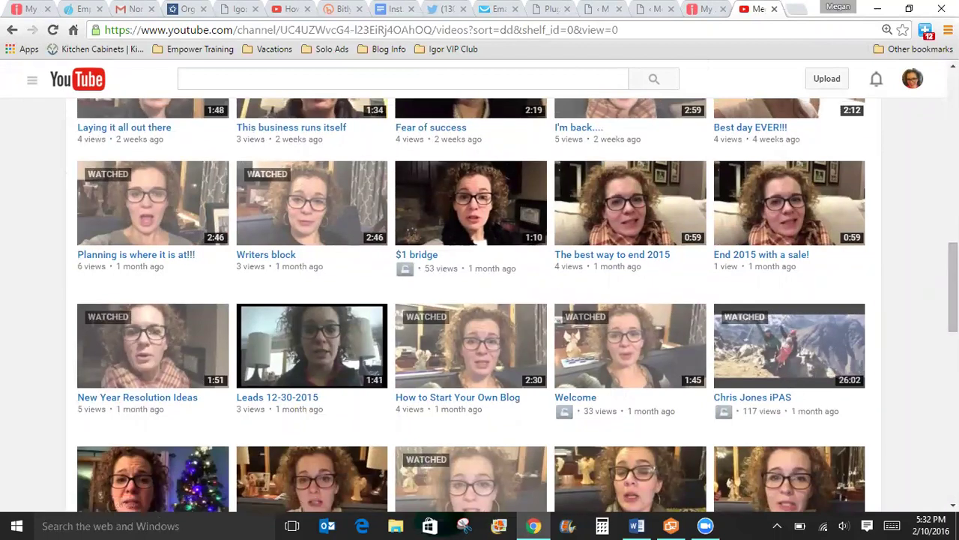
Step: Open the "No more excuses" video from the channel's uploads and pause its playback
drag(952, 286, 952, 114)
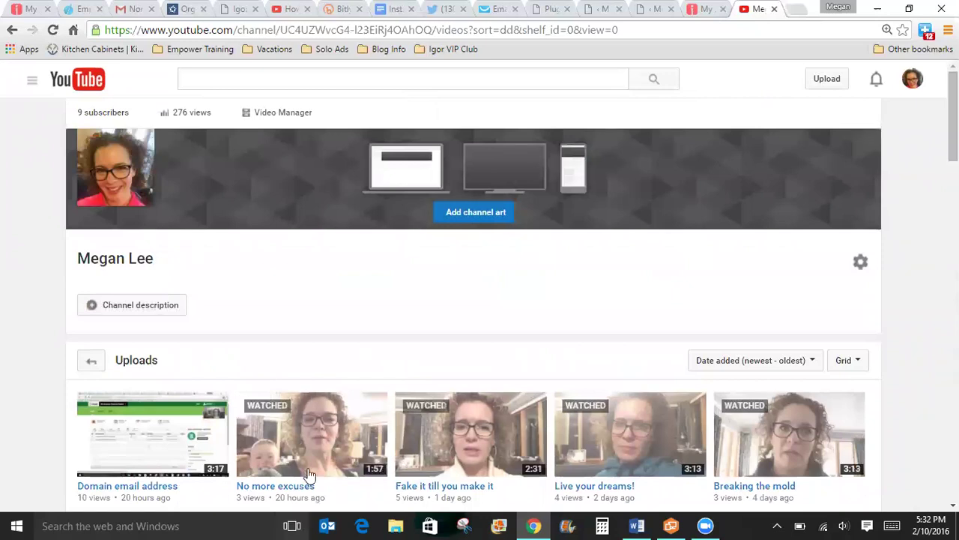
click(366, 460)
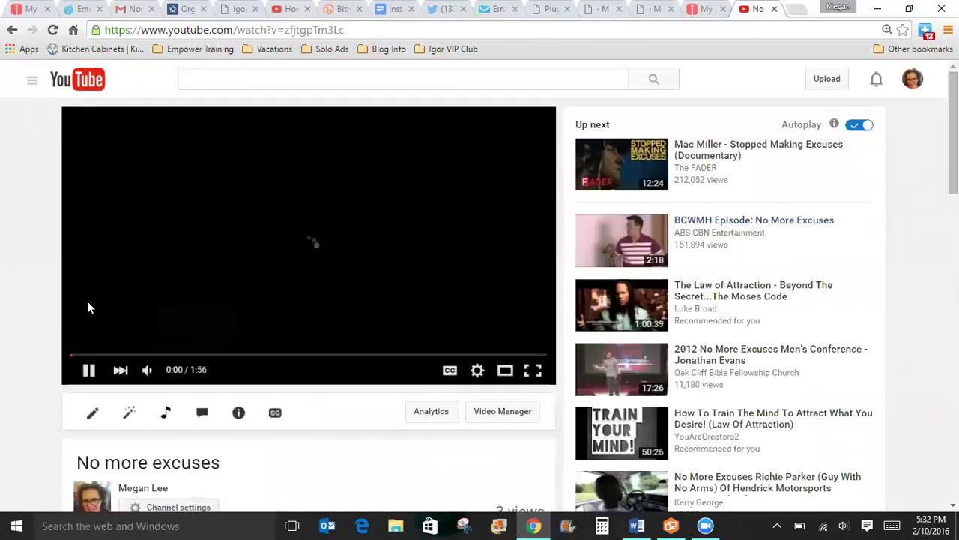
click(89, 371)
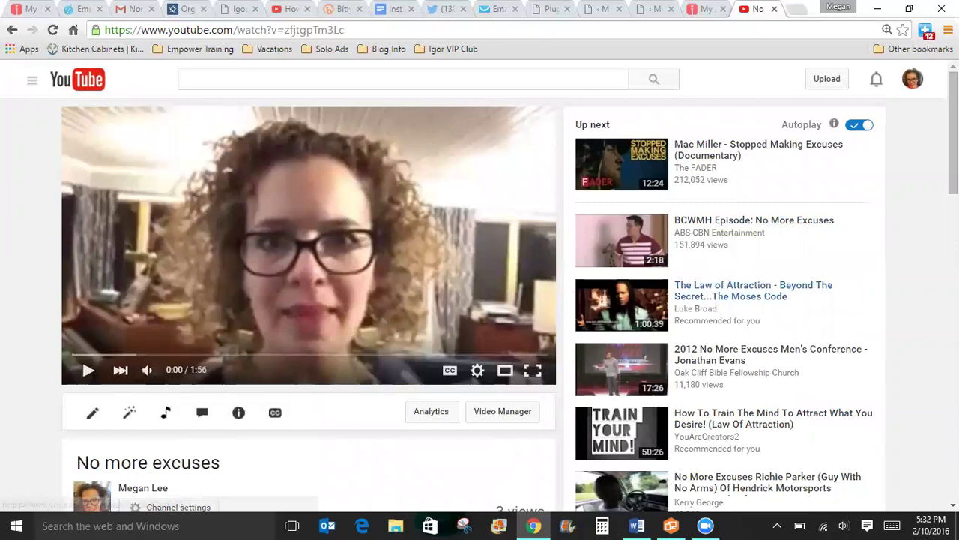
Step: Bring up the sharing options for the "No more excuses" video and copy its iframe embed code
scroll(285, 512, down, 2)
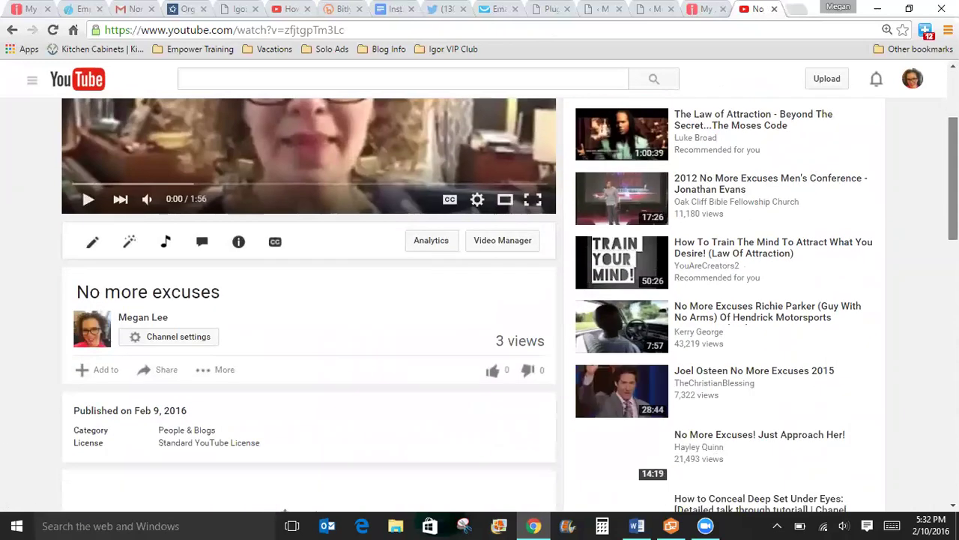
click(167, 369)
click(164, 417)
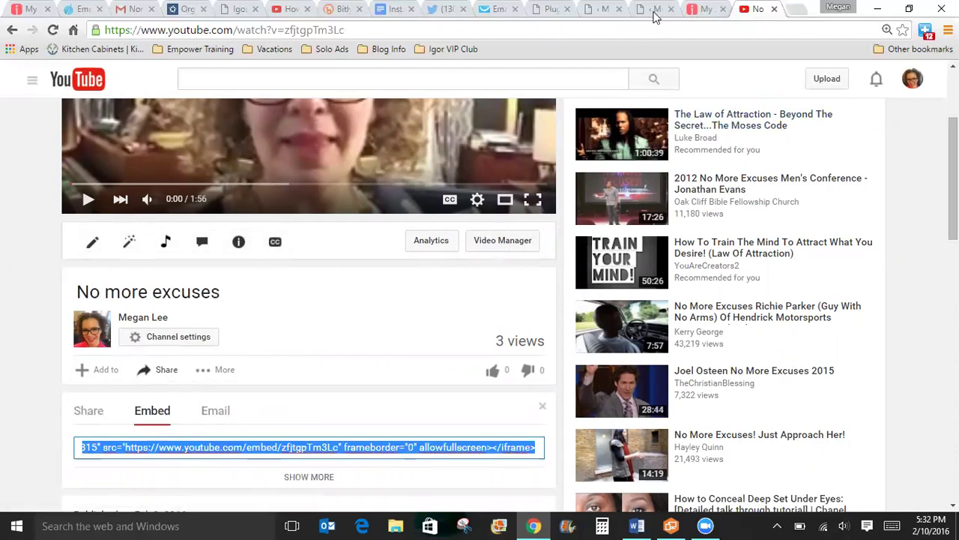
click(712, 8)
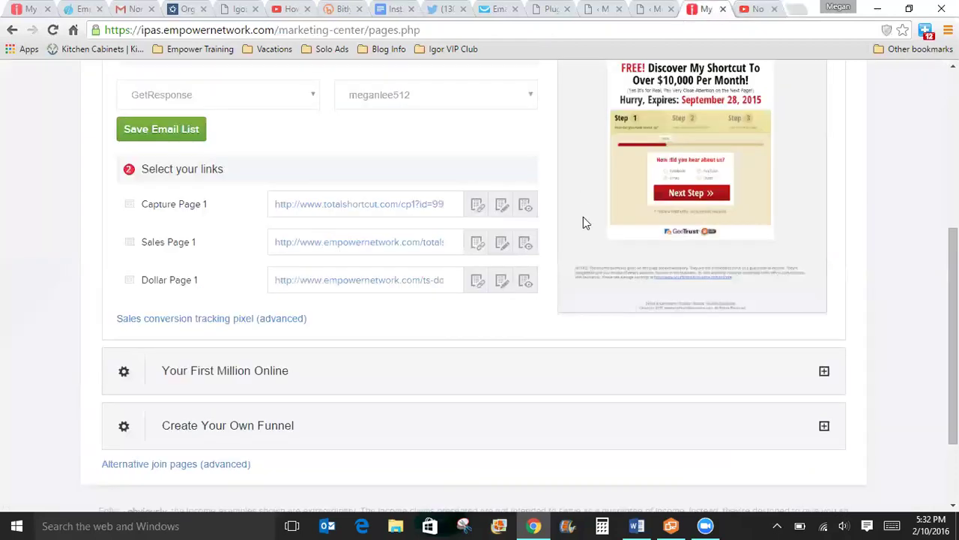
click(648, 9)
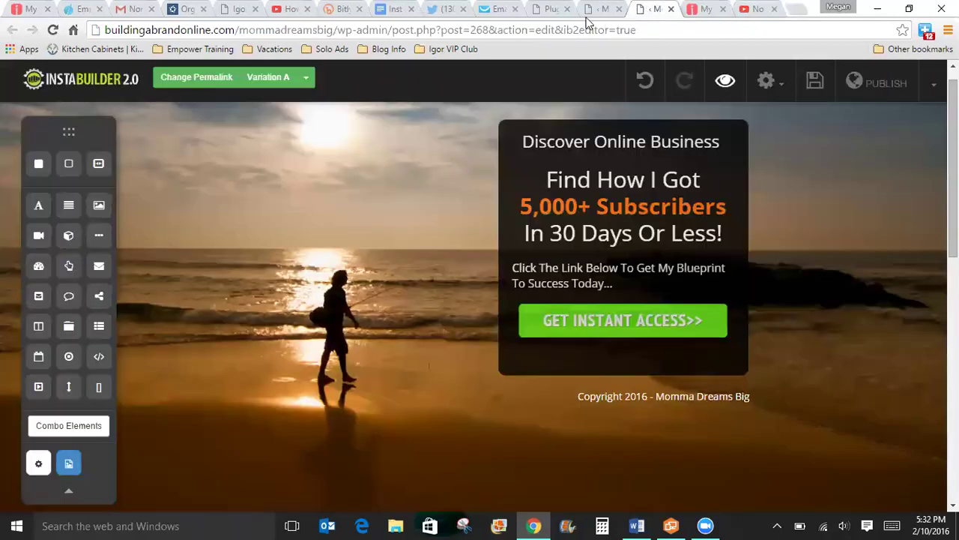
click(671, 9)
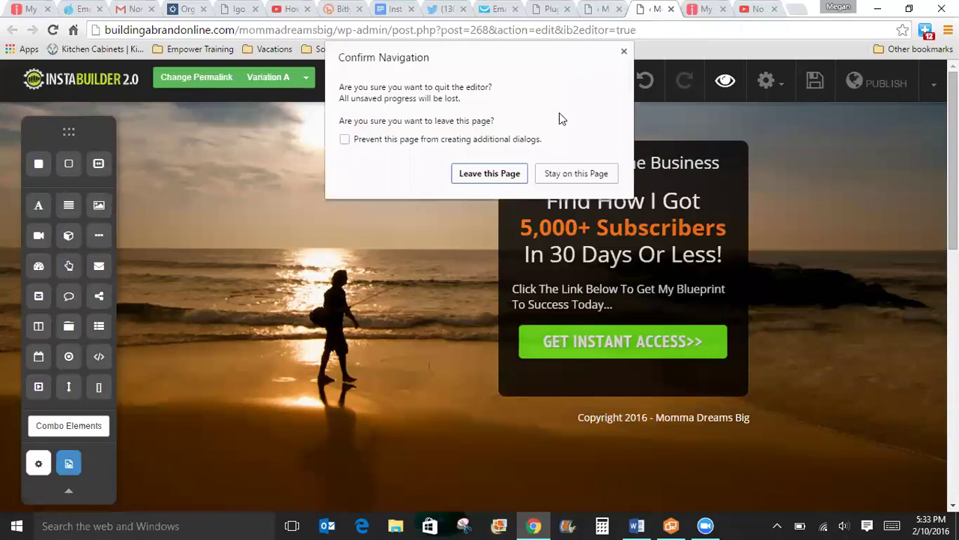
click(544, 179)
Step: In the InstaBuilder editor of the video page, set the video type to Embed Code and paste the copied YouTube iframe code
click(603, 10)
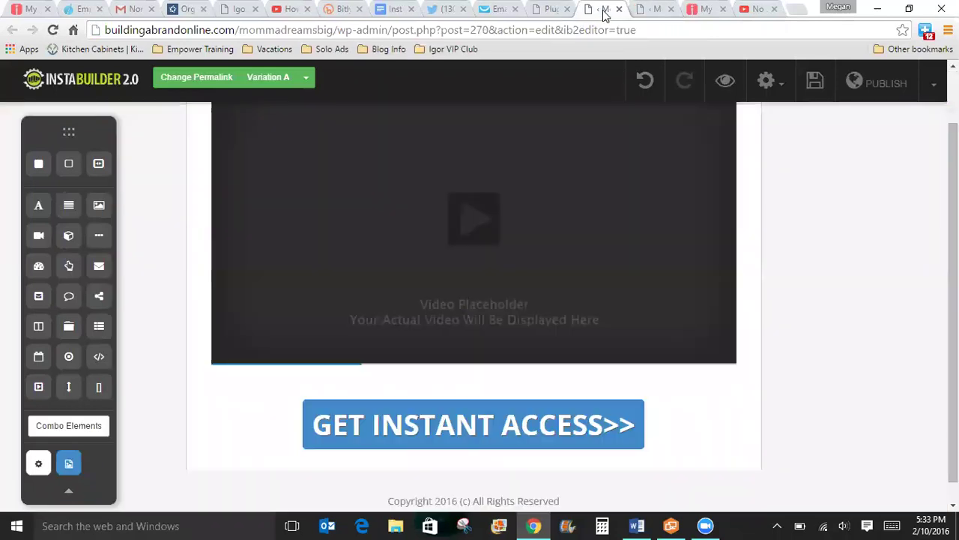
click(608, 214)
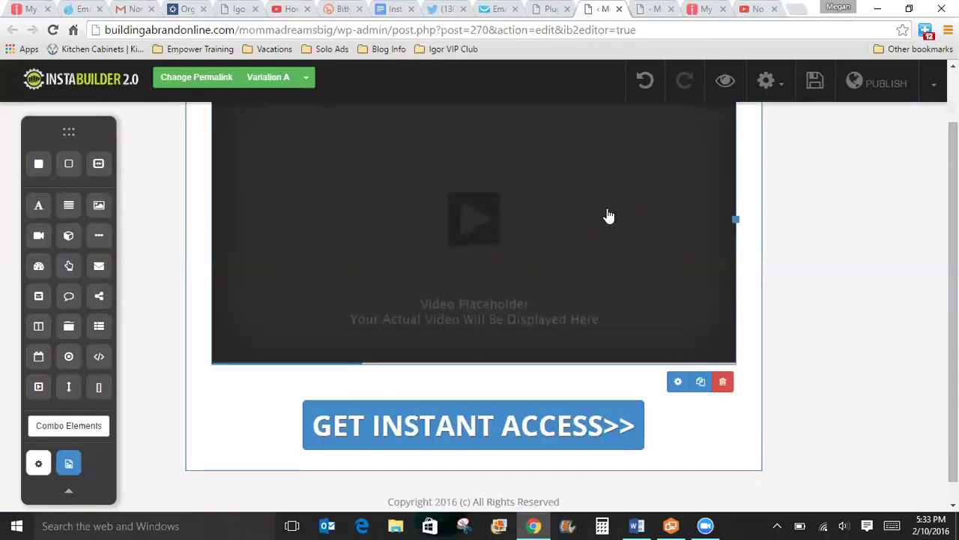
click(679, 382)
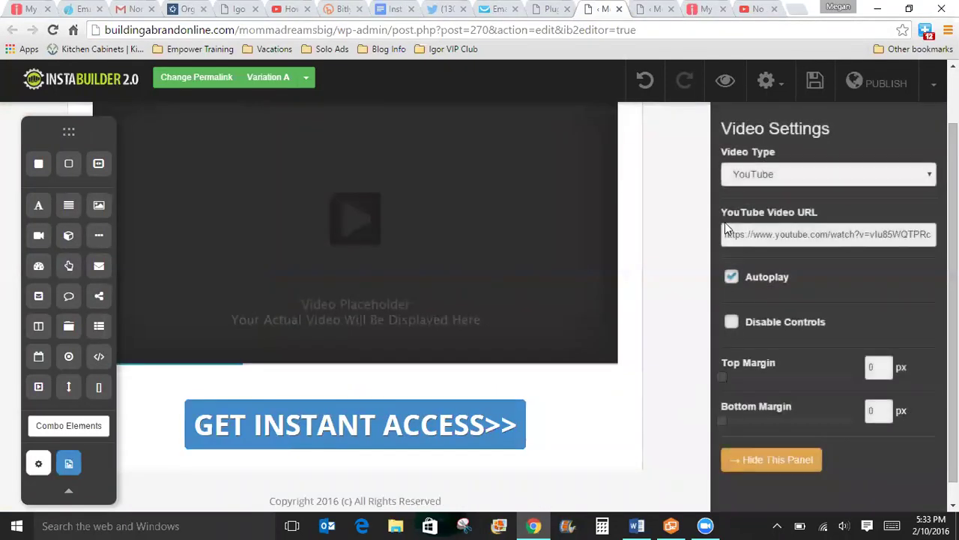
click(803, 174)
click(803, 228)
click(802, 235)
text(<iframe width="560" height="315" src="https://www.youtube.com/embed/zfjtgpTm3Lc" frameborder="0" allowfullscreen></iframe>)
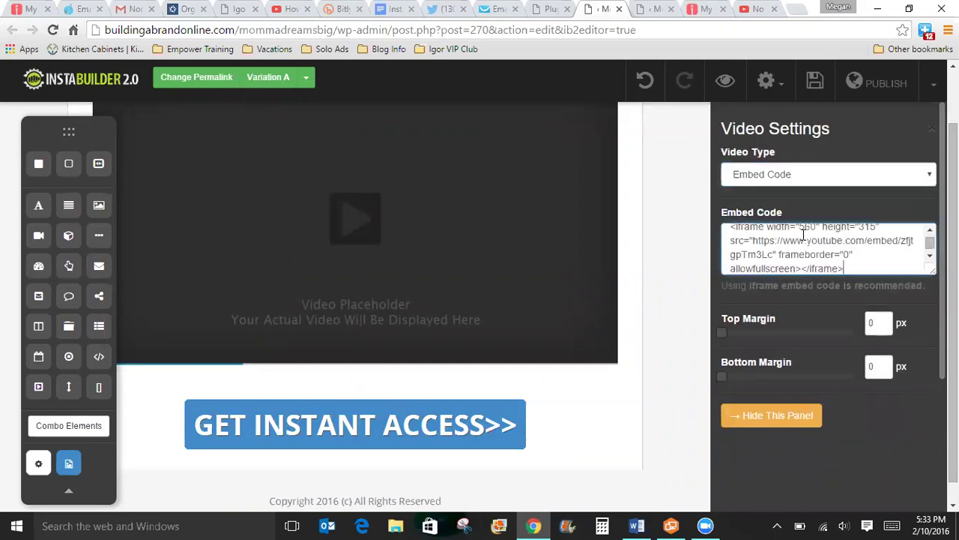
click(765, 420)
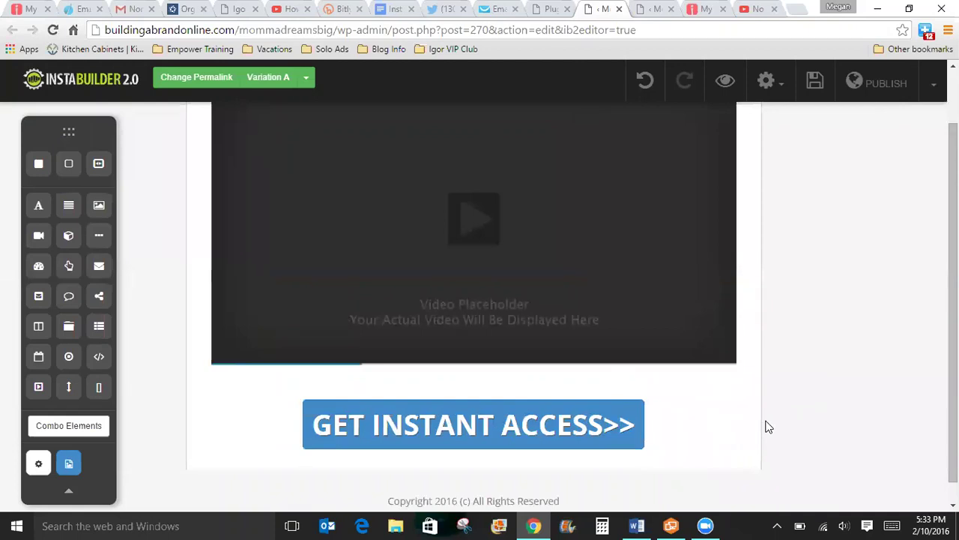
Step: Save the video squeeze page and publish it
drag(954, 405, 953, 348)
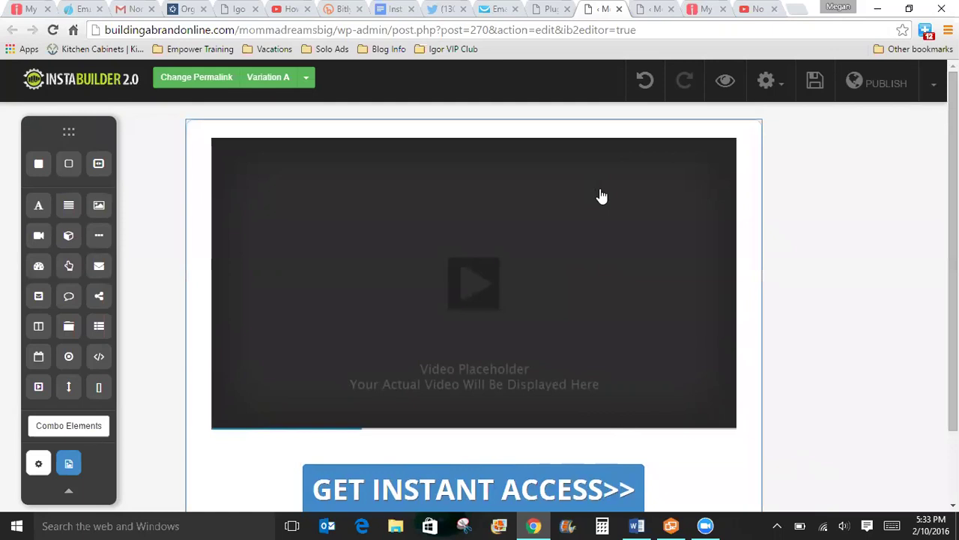
click(821, 75)
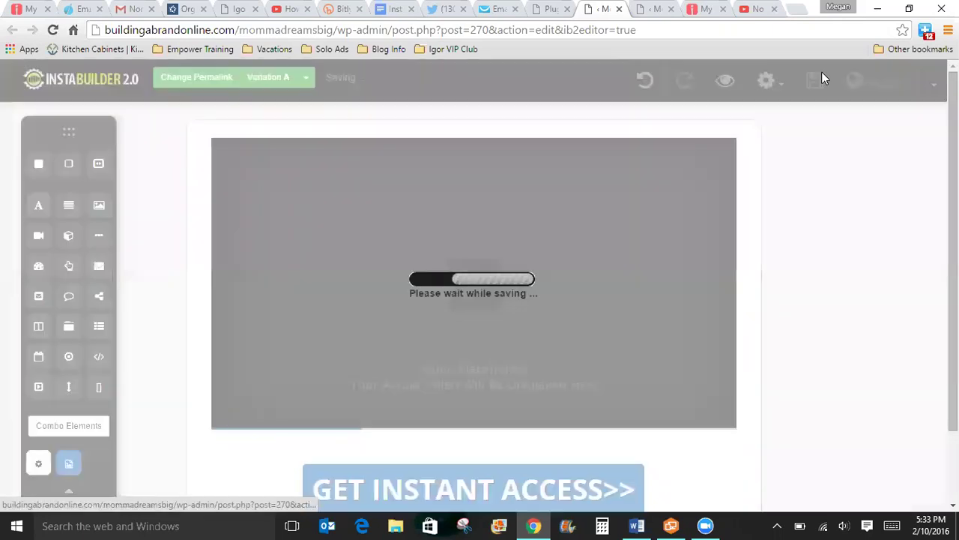
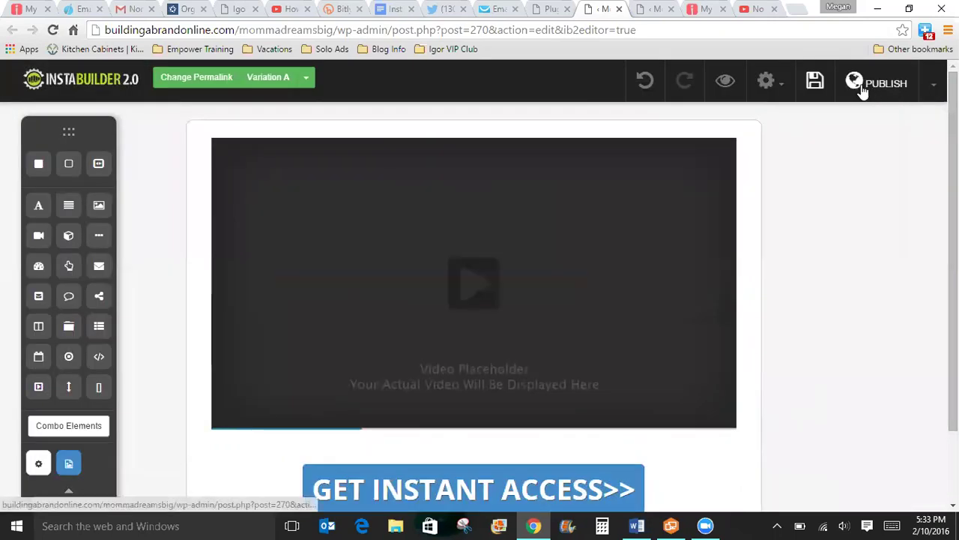
click(873, 86)
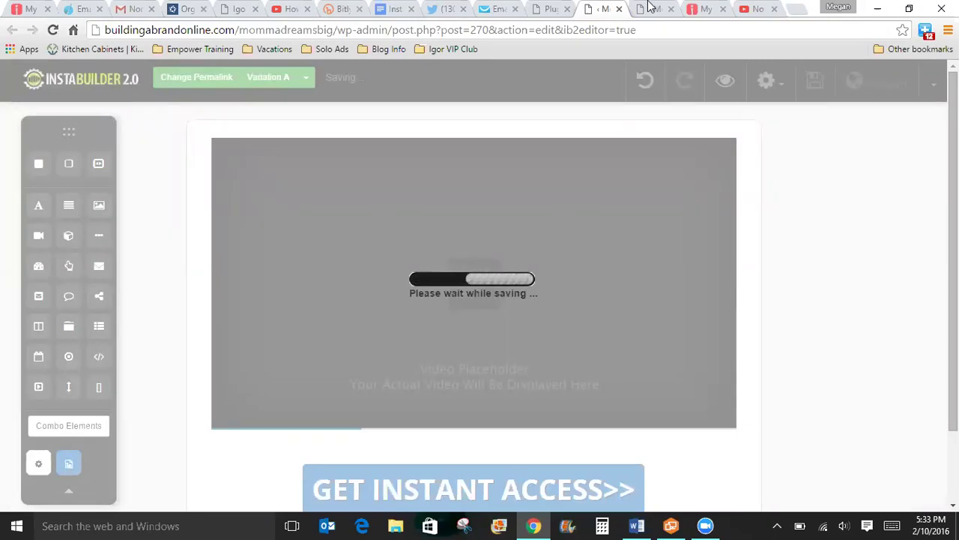
Step: Close the marketing center and YouTube tabs, and preview the video squeeze page before returning to the editor
click(722, 9)
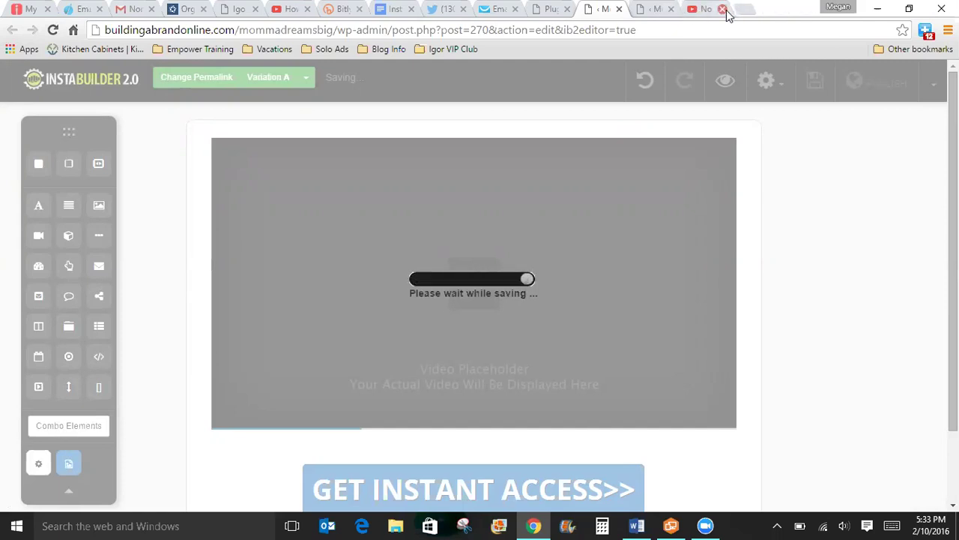
click(722, 9)
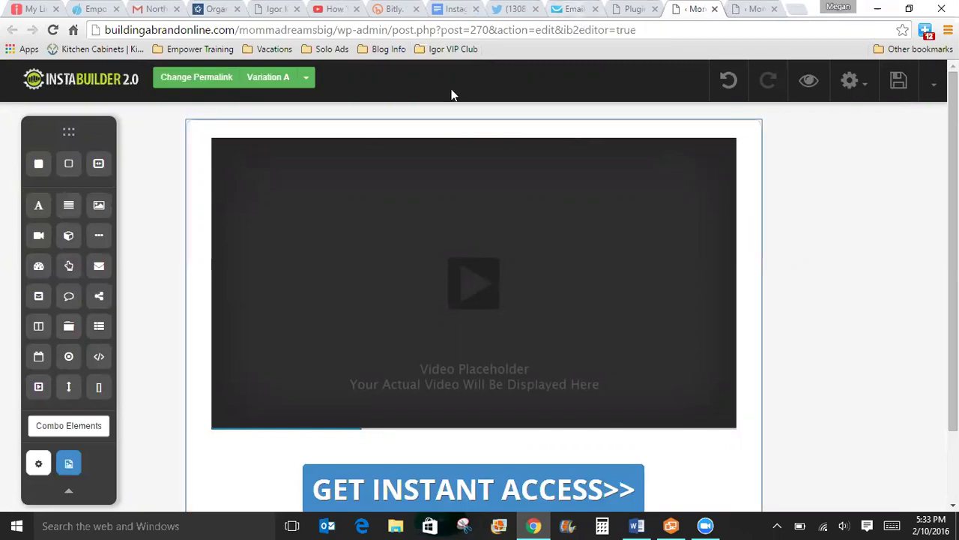
click(809, 82)
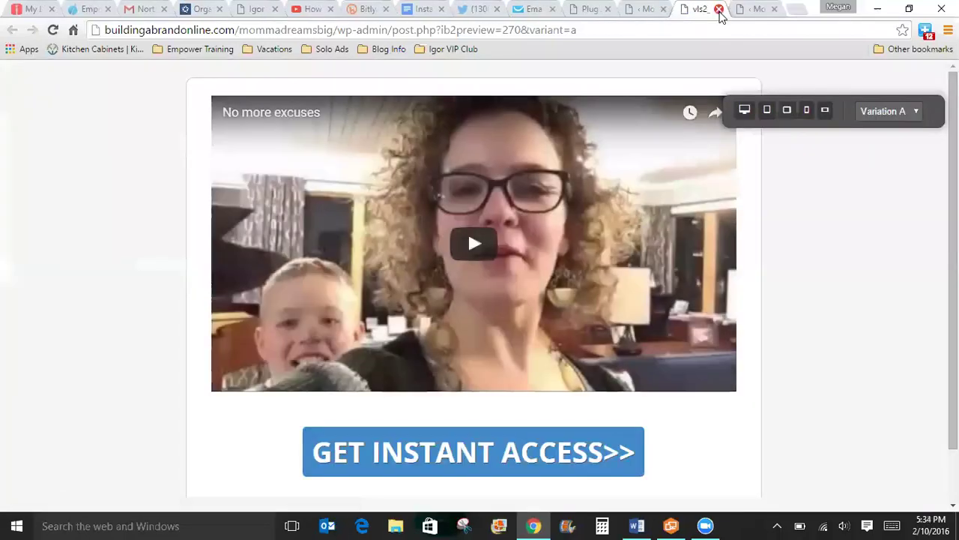
click(719, 10)
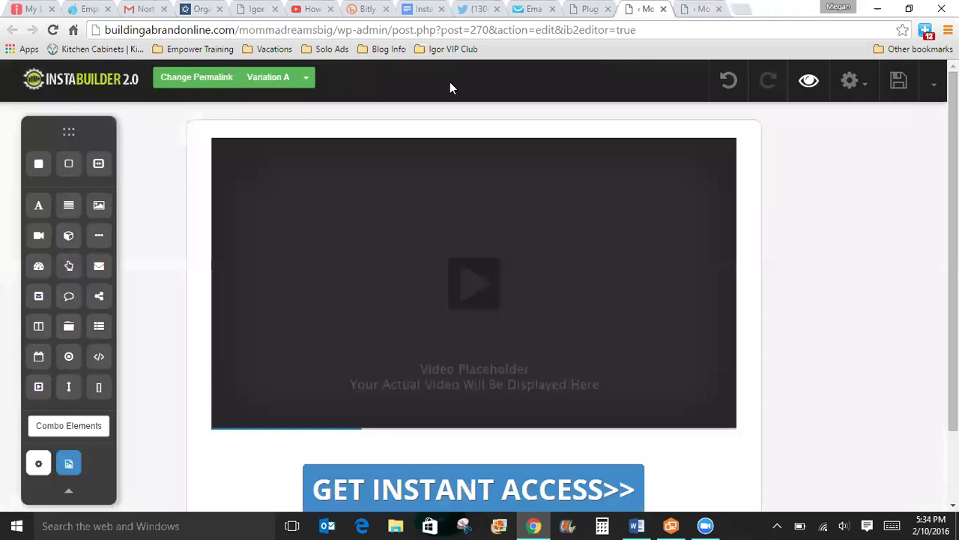
Step: Bring up the video squeeze page's permalink, copy the full URL, and dismiss the dialog
click(196, 78)
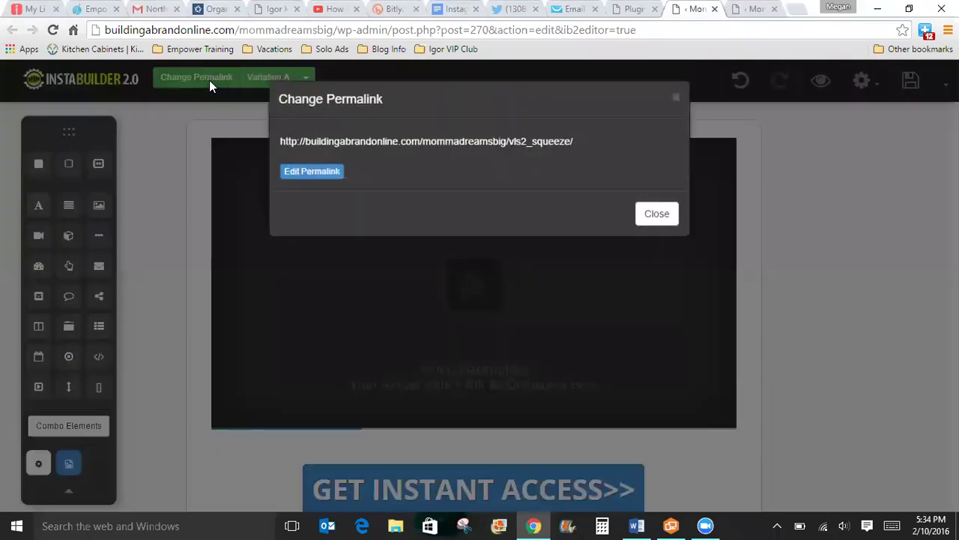
drag(586, 141, 283, 144)
key(ctrl+c)
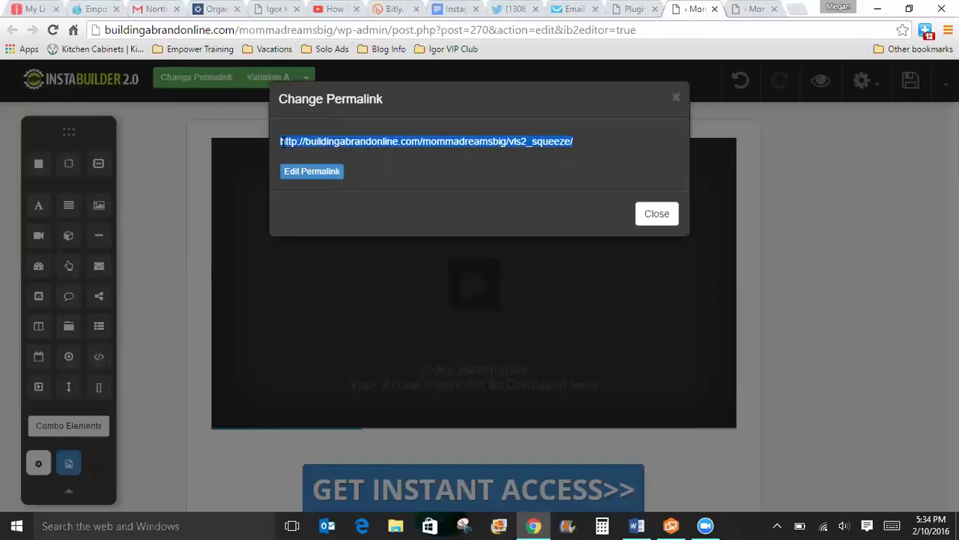
click(658, 215)
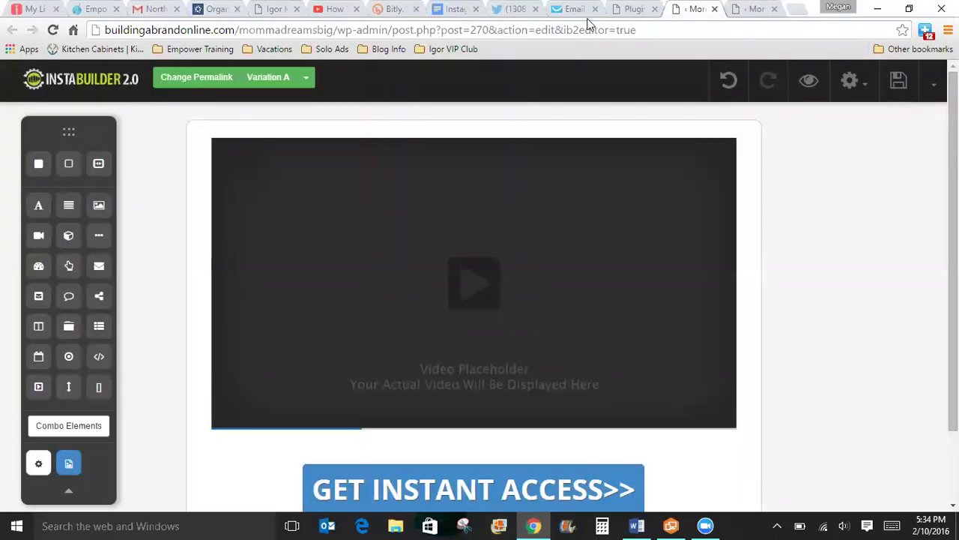
Step: Switch to GetResponse, edit the form "Webform - 10.02.2016" from the managed web forms, and open its form settings
click(574, 10)
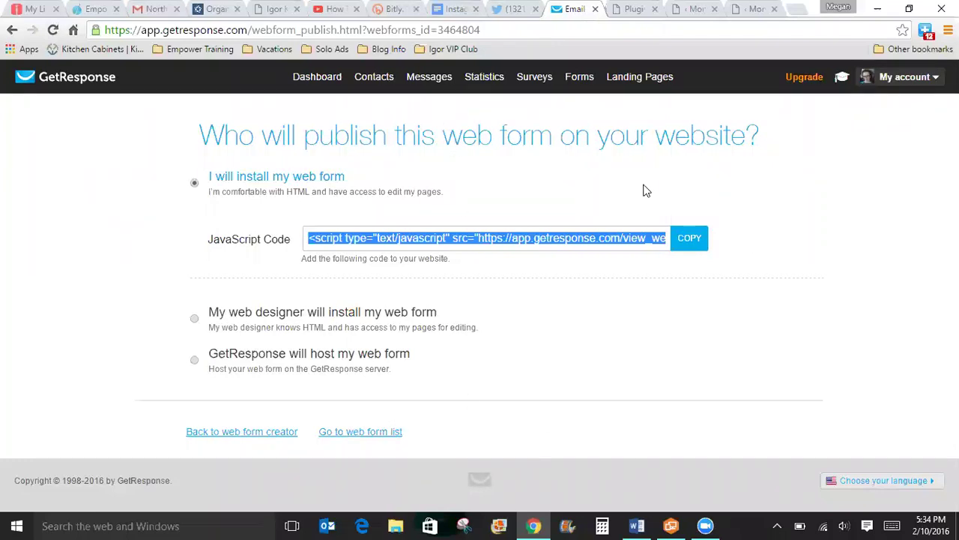
mouse_move(583, 77)
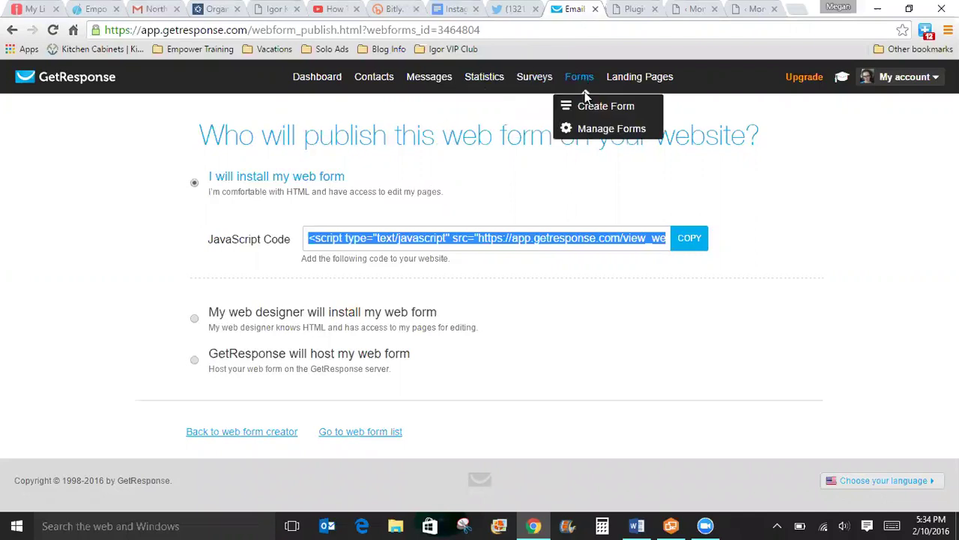
click(594, 131)
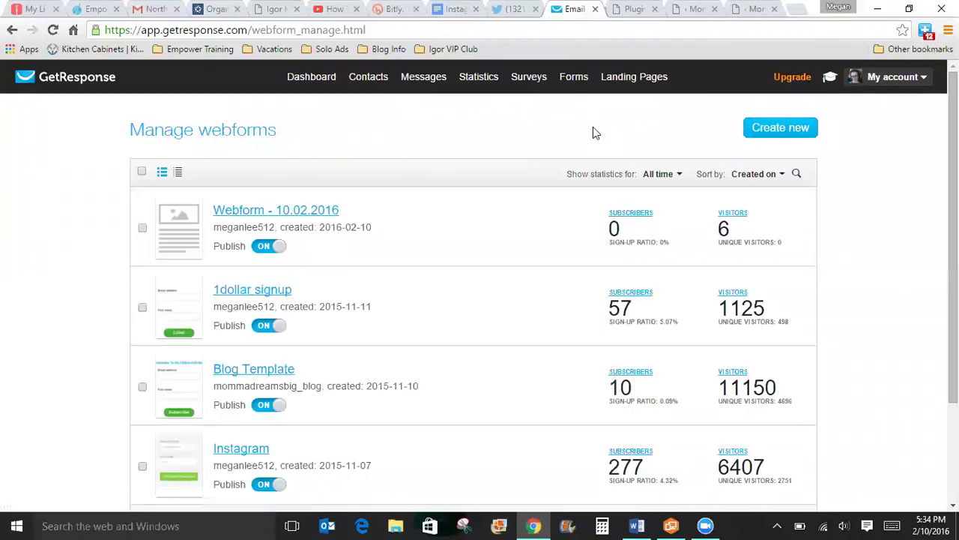
mouse_move(298, 201)
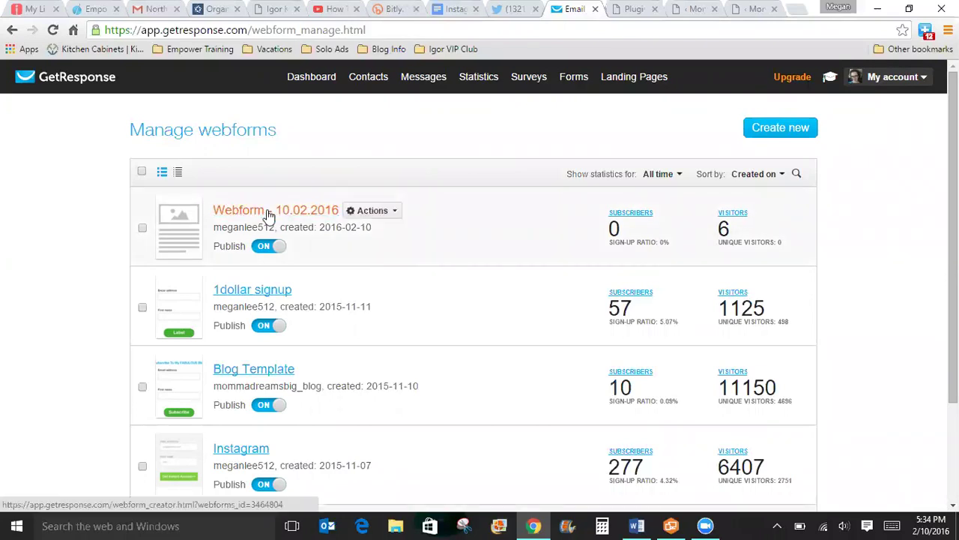
click(360, 211)
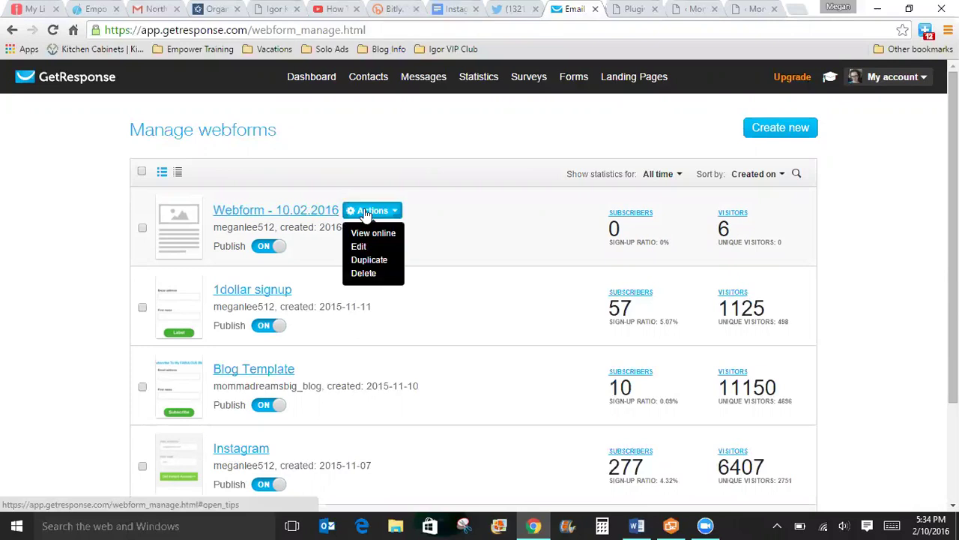
click(363, 246)
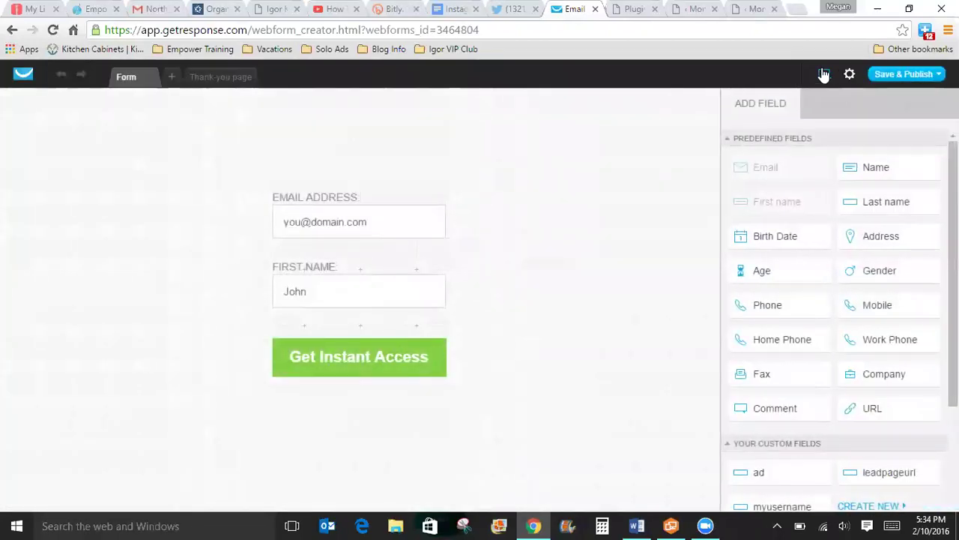
click(852, 72)
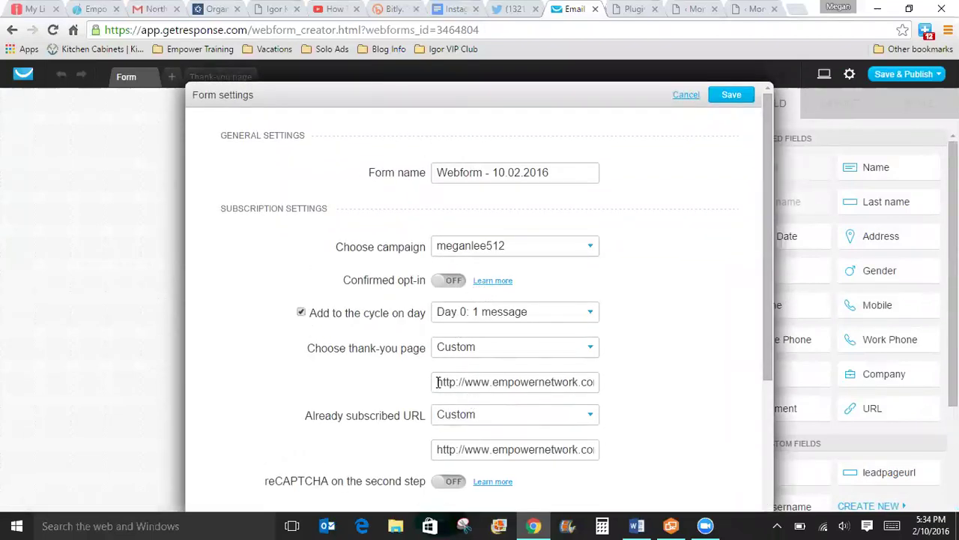
Step: Replace the custom thank-you page and already-subscribed URLs with the copied vls2_squeeze permalink, then save and publish the form
drag(446, 382, 777, 354)
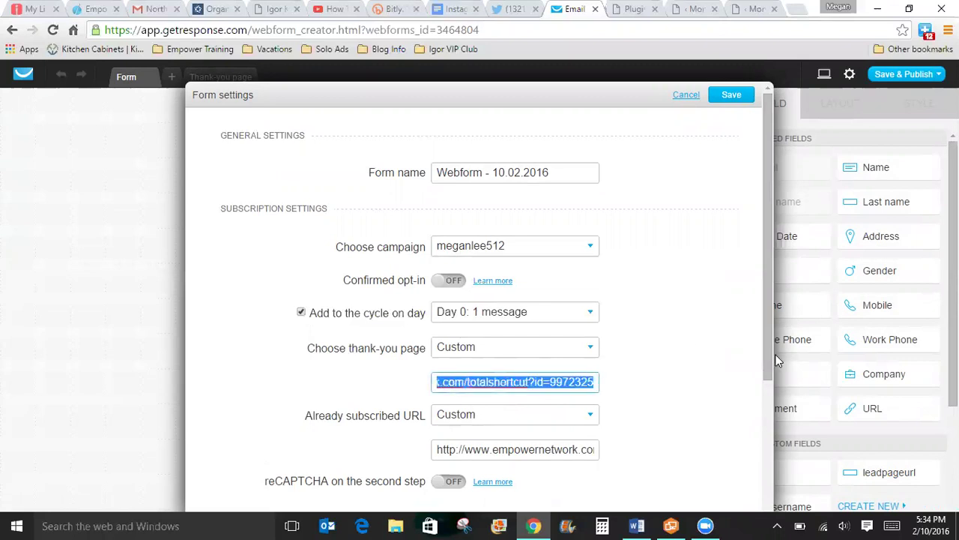
key(ctrl+v)
drag(436, 446, 782, 468)
key(ctrl+v)
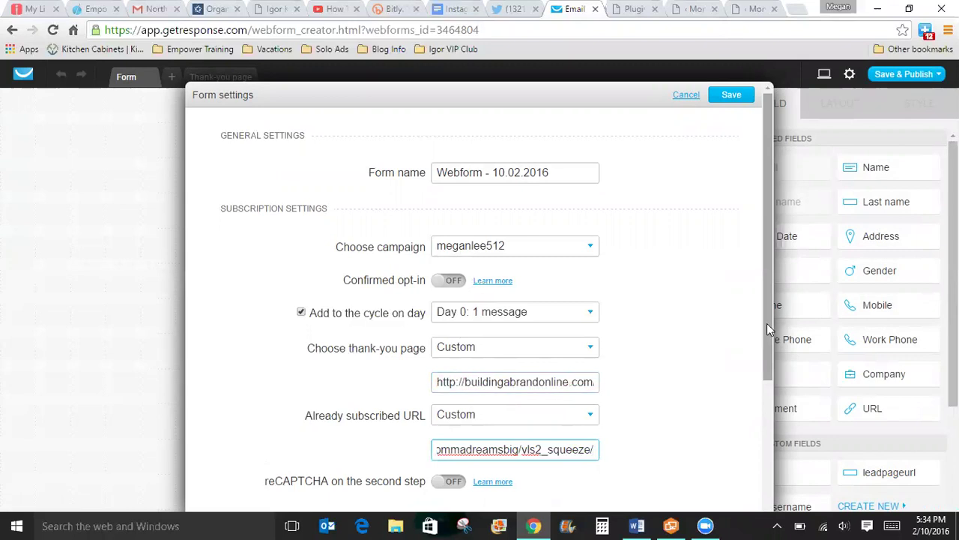
click(728, 96)
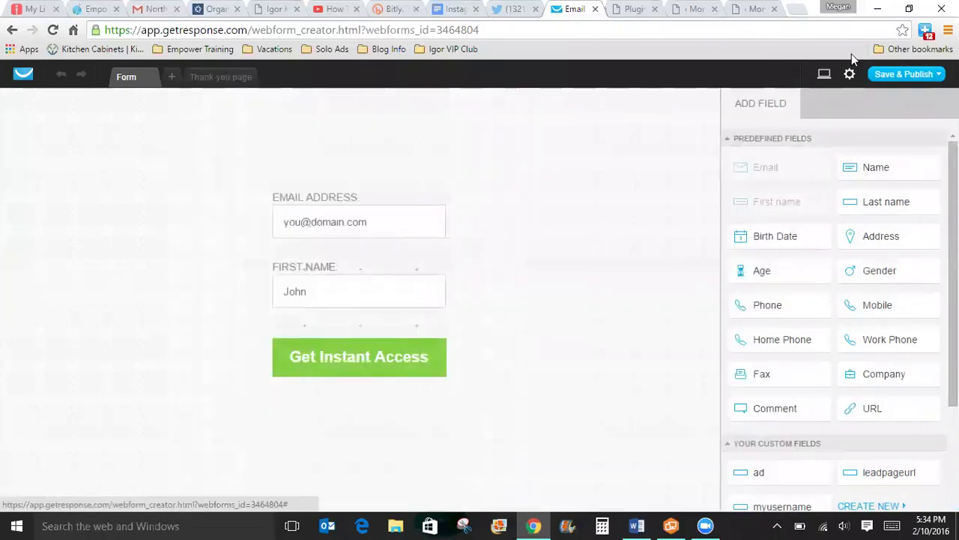
click(903, 75)
click(913, 130)
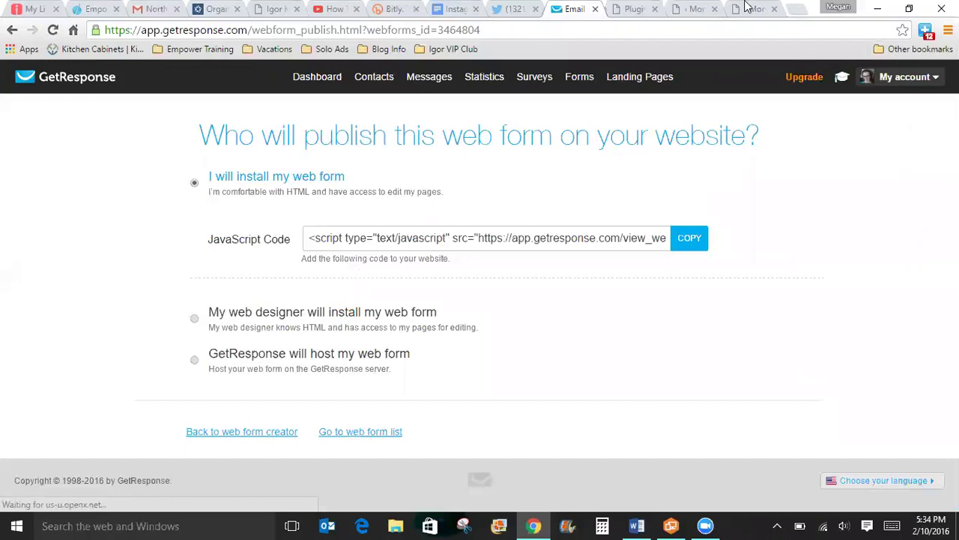
Step: Return to the beach squeeze page's InstaBuilder editor, publish the page, and check its permalink
click(632, 9)
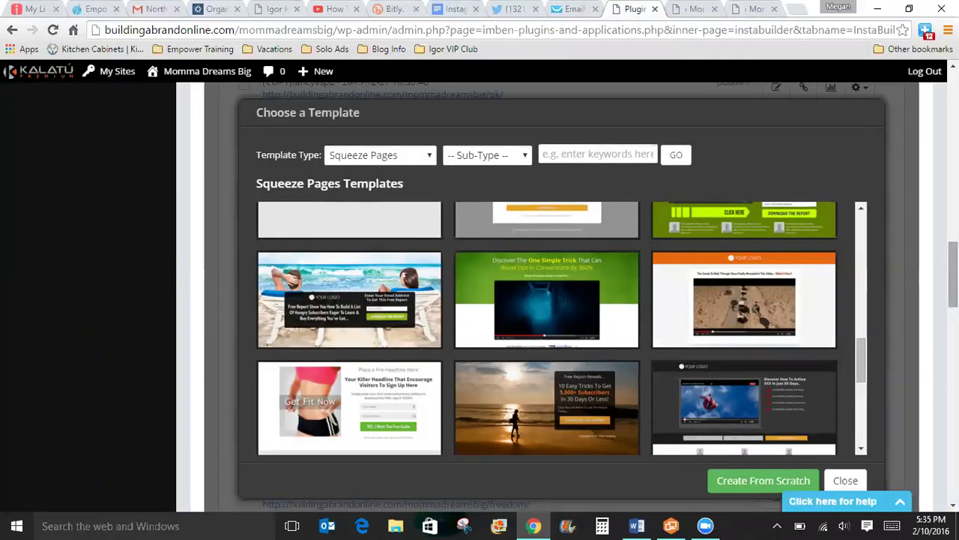
click(695, 9)
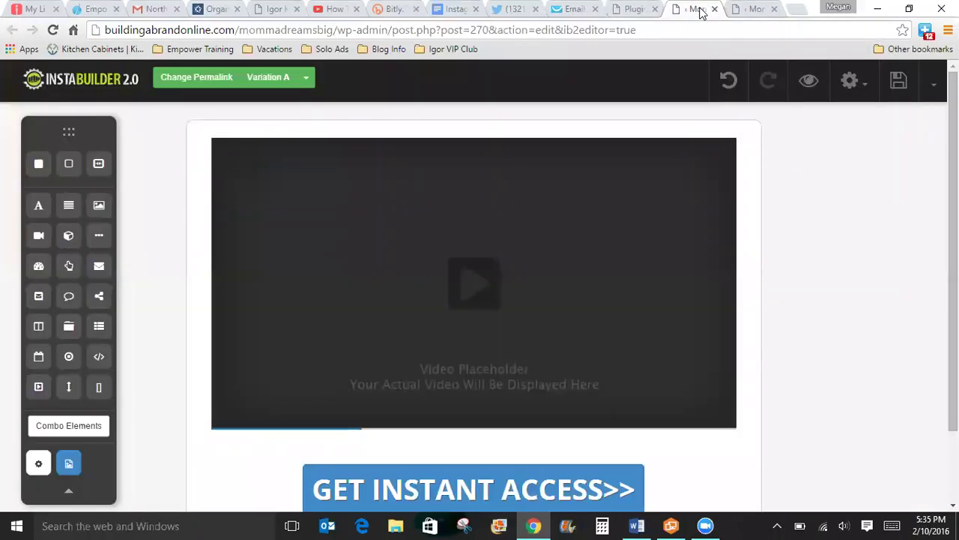
click(753, 7)
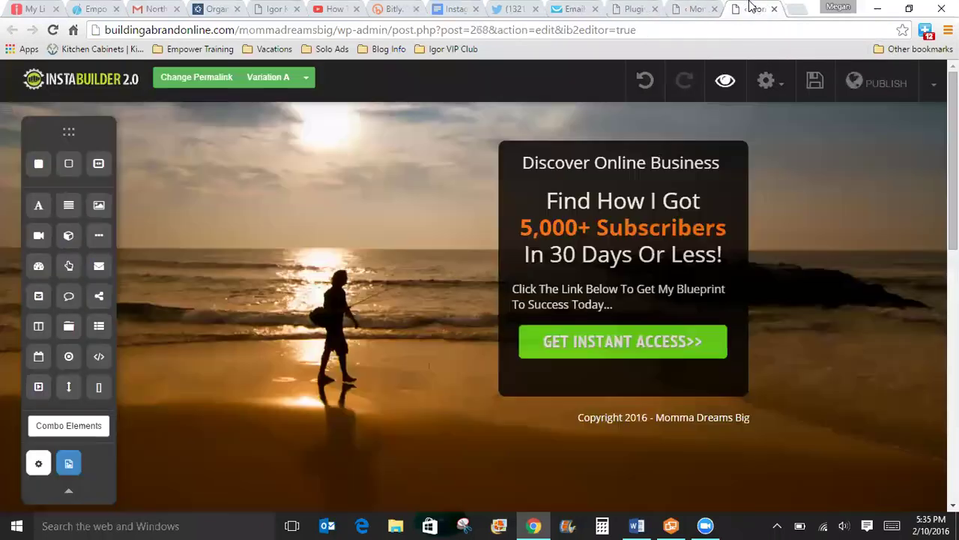
click(887, 85)
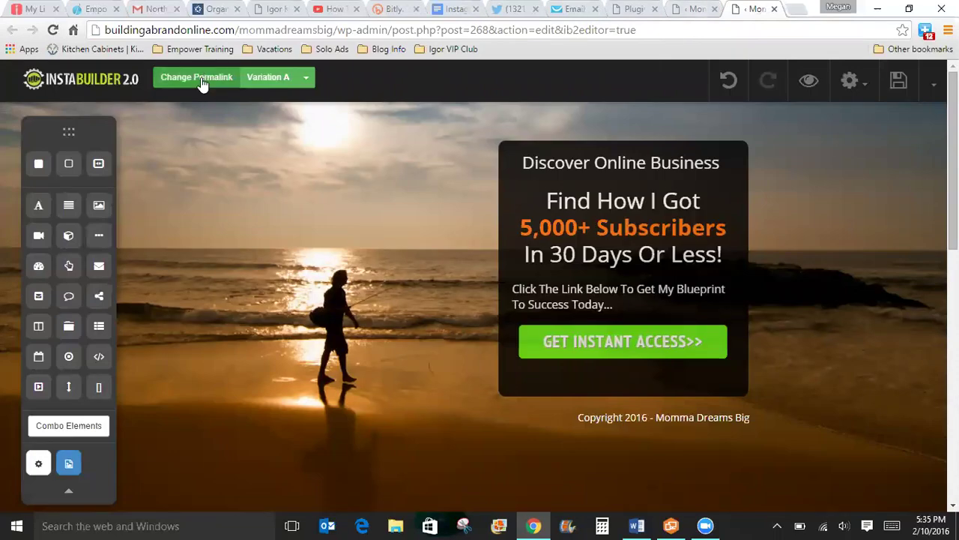
click(201, 77)
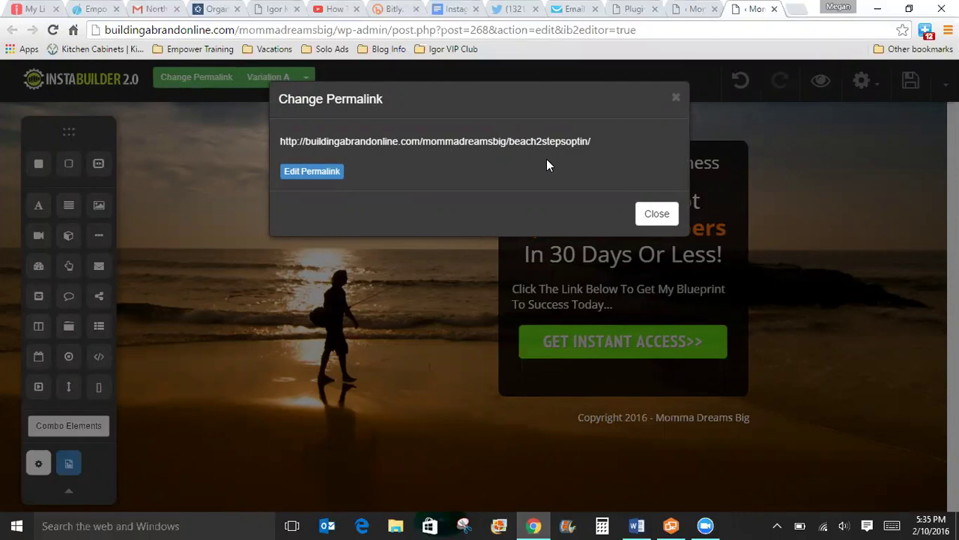
click(675, 105)
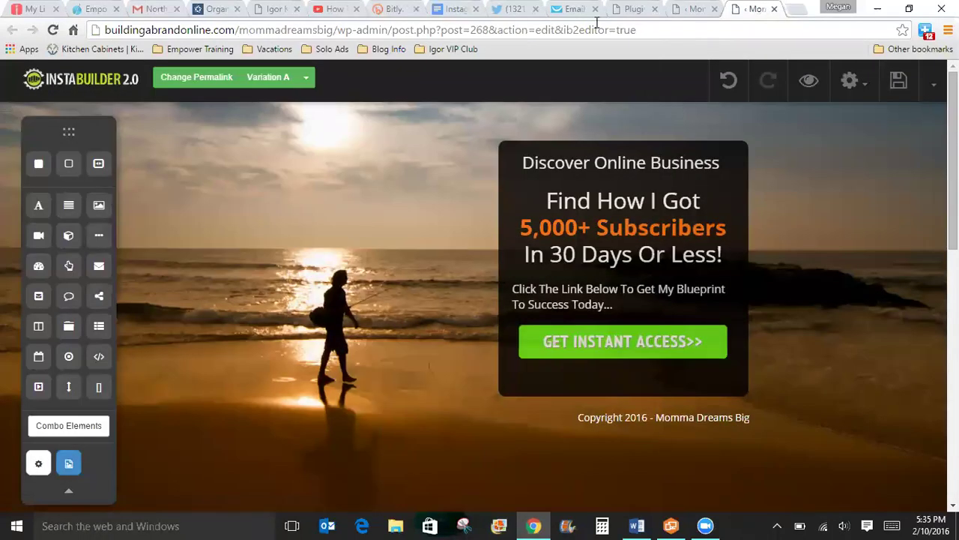
Step: Close the template chooser in the Kalatu plugin page and refresh the list of ungrouped landing pages
click(631, 9)
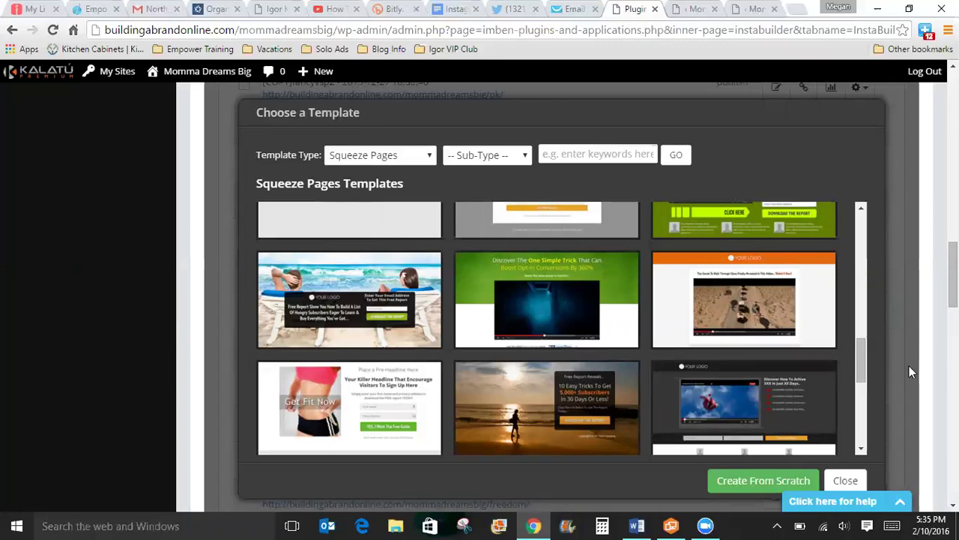
click(852, 481)
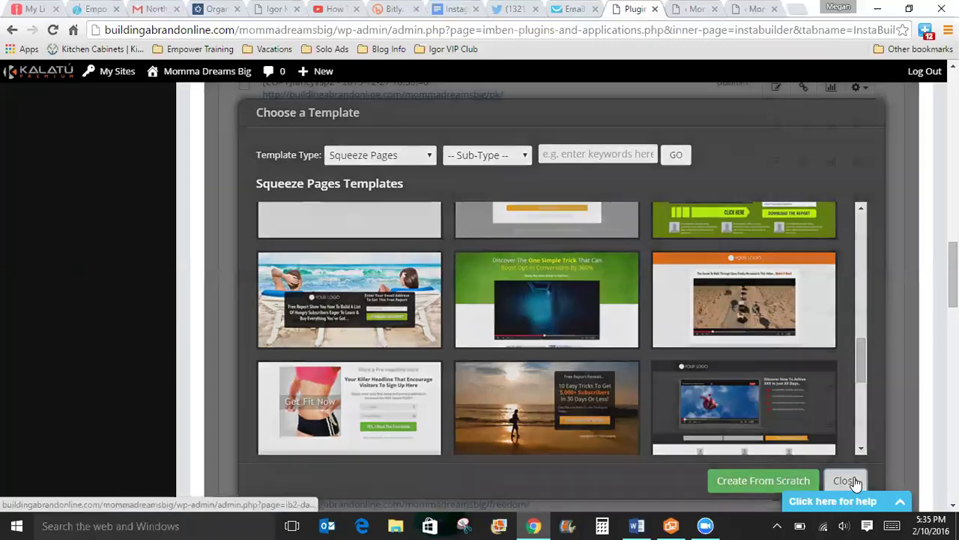
scroll(562, 300, up, 5)
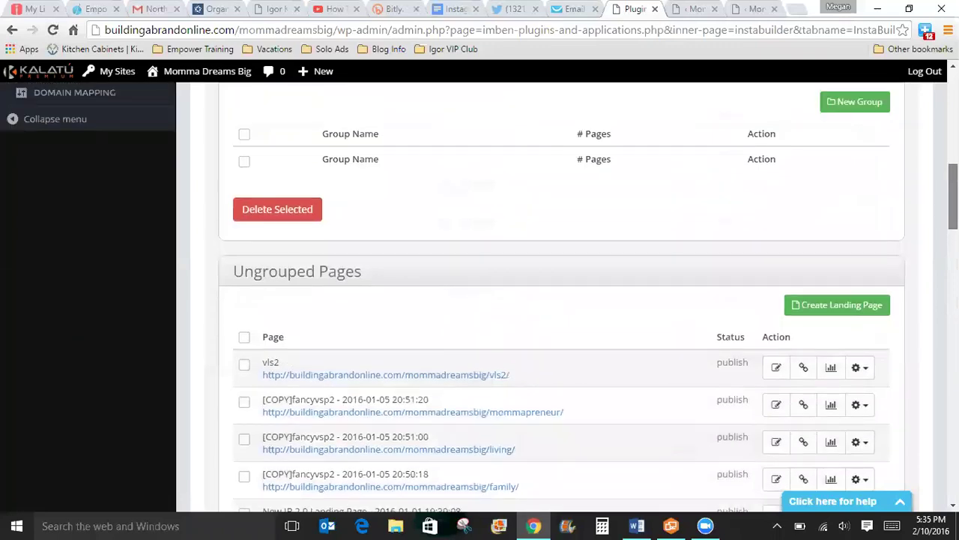
scroll(549, 239, down, 1)
click(55, 30)
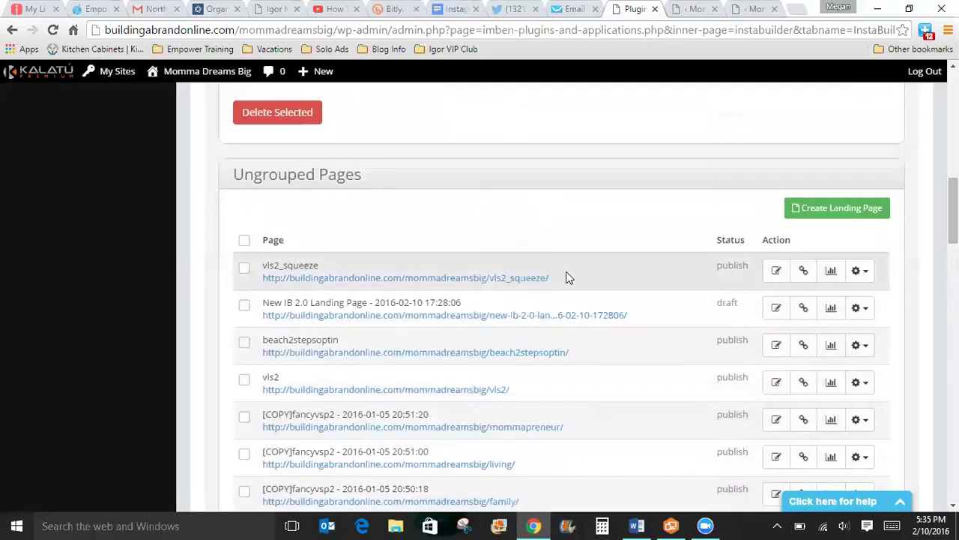
Step: Open the live beach2stepsoptin page and submit its pop-up opt-in form with an e-mail address and first name
click(482, 356)
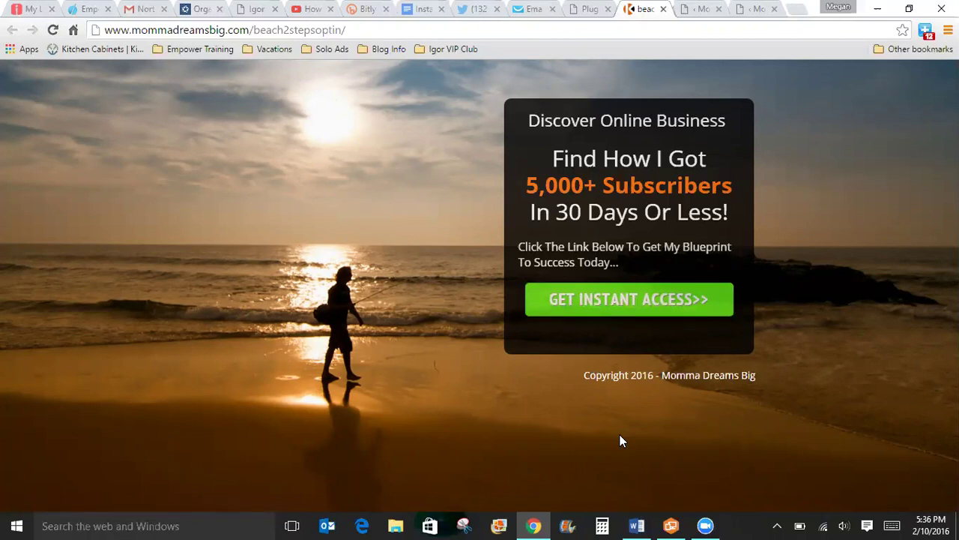
click(652, 296)
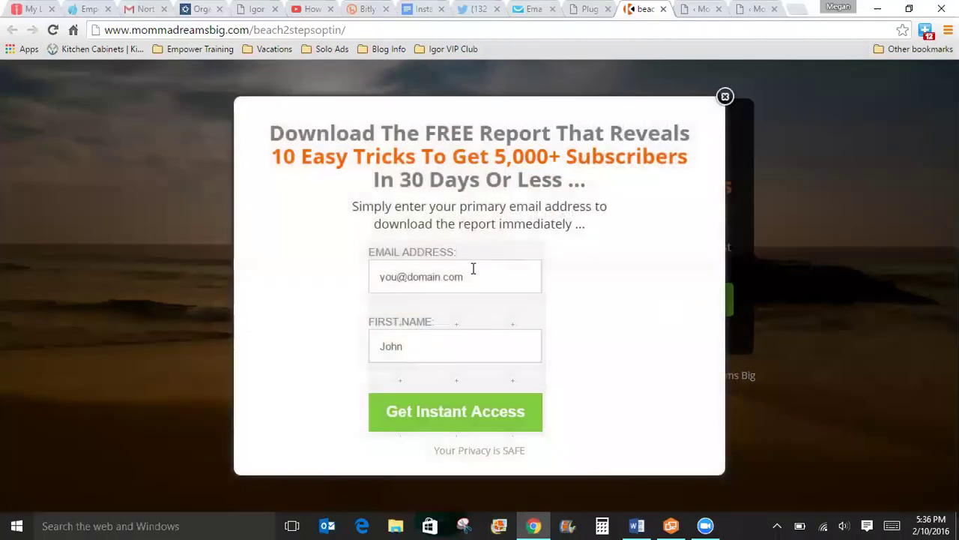
click(473, 269)
text(m)
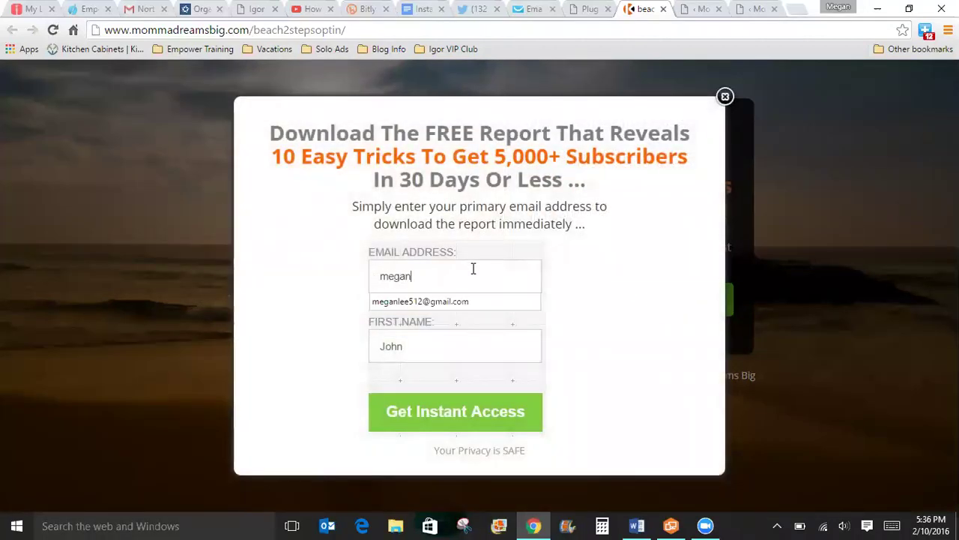
key(Down)
key(Tab)
text(m)
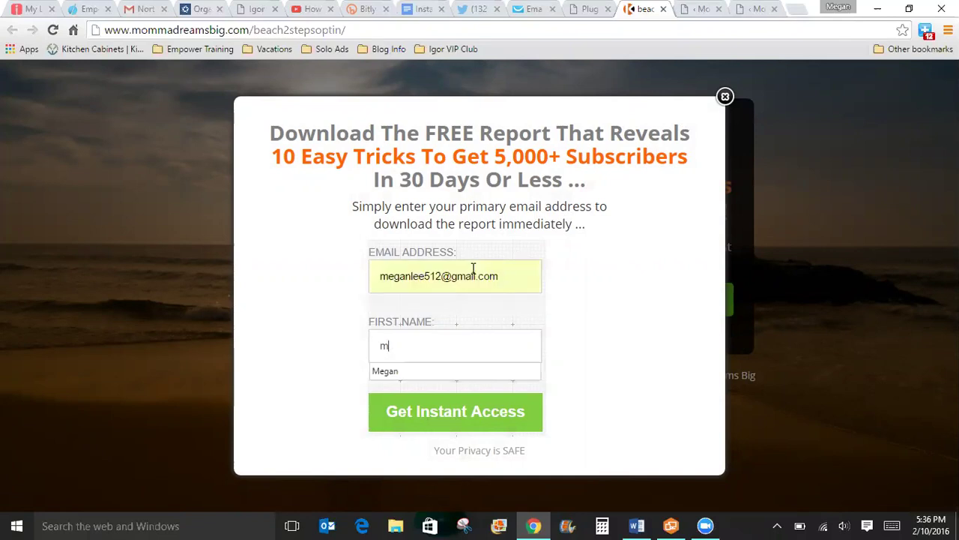
text(egan)
click(422, 373)
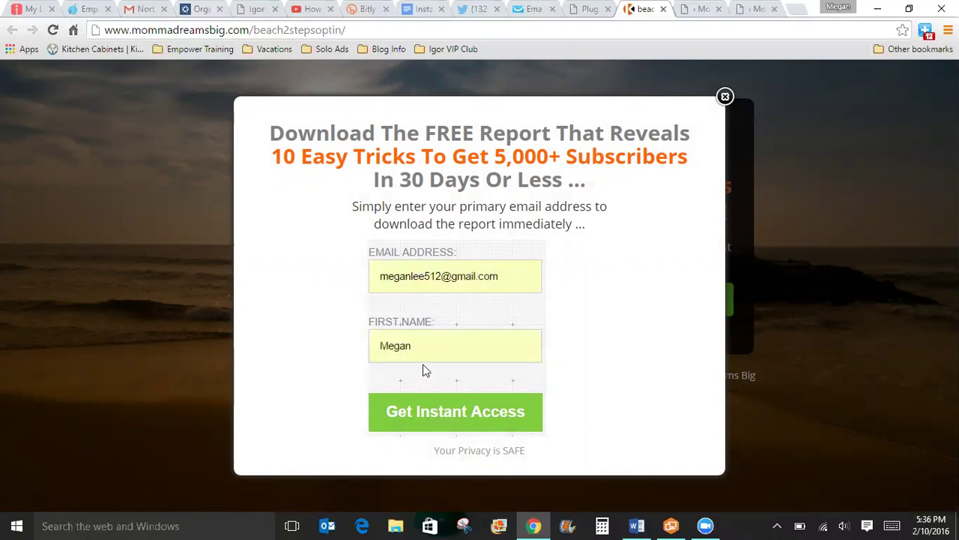
click(461, 414)
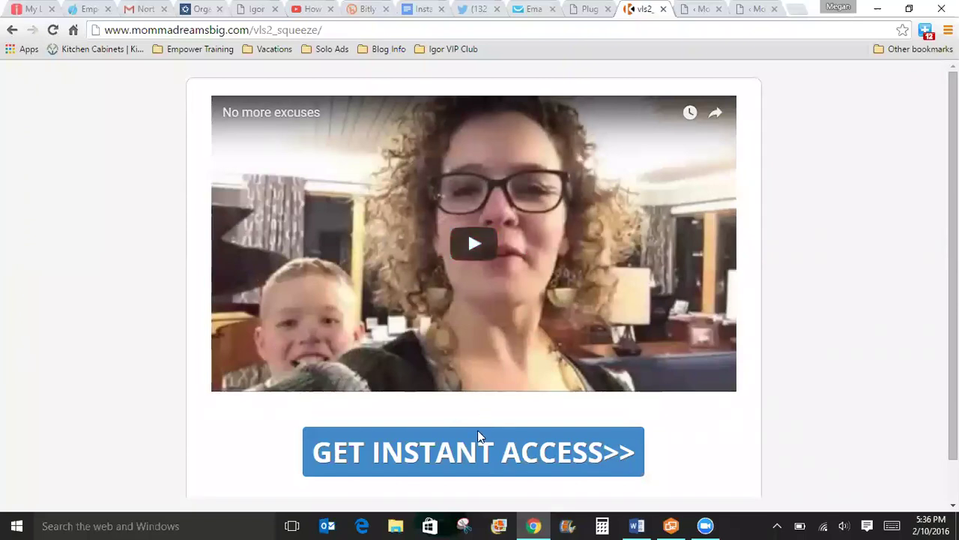
Step: Test the video page's Get Instant Access sales link and pause the video on the sales page
click(475, 469)
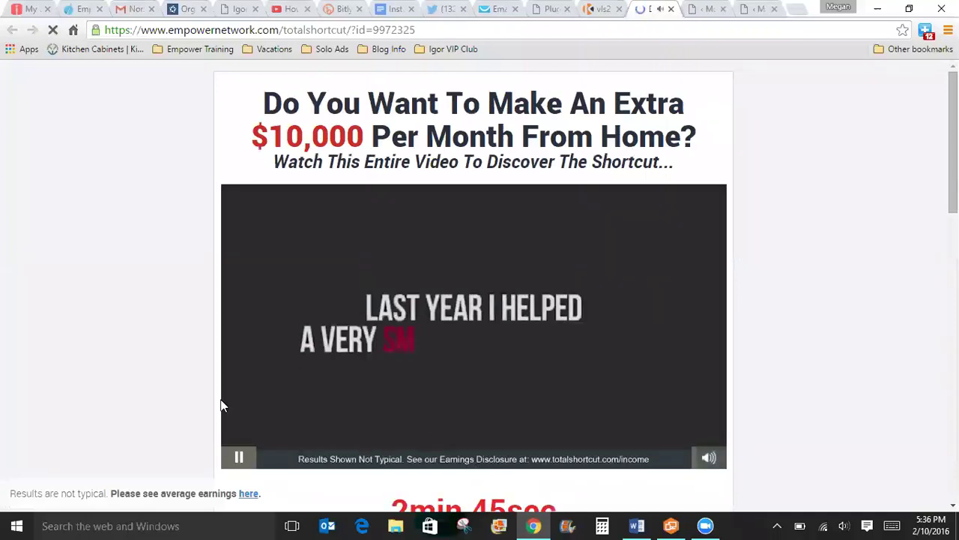
click(240, 458)
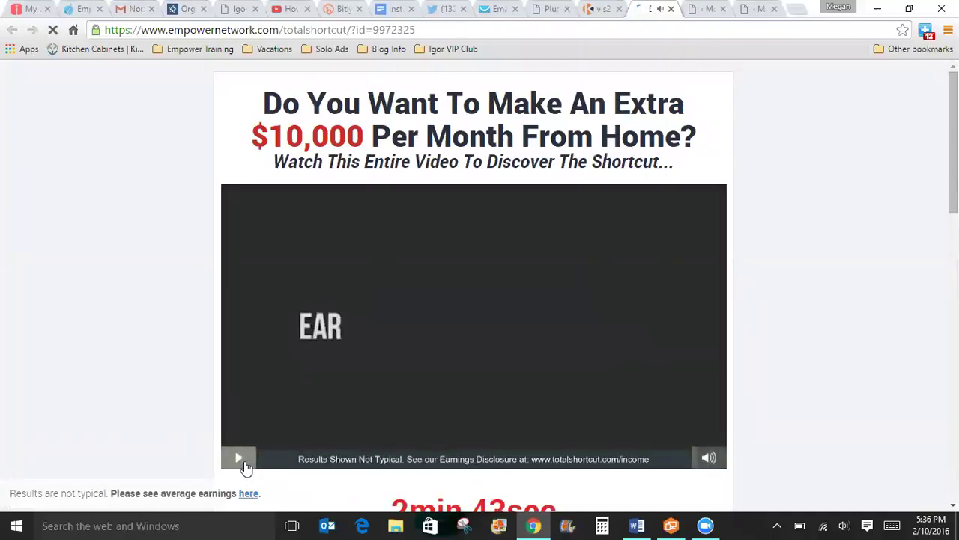
click(240, 459)
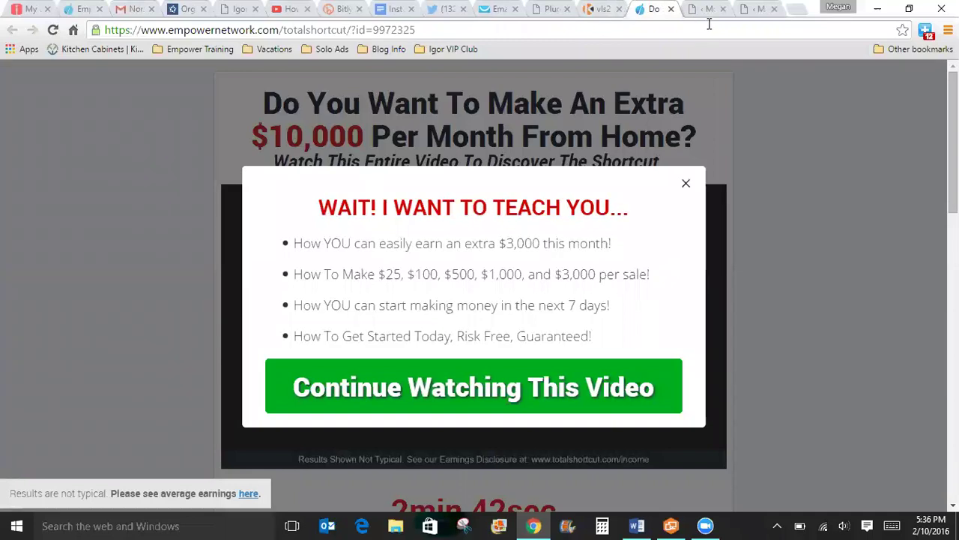
Step: Close the sales page and both InstaBuilder editor pages, confirming that they can be left
click(671, 9)
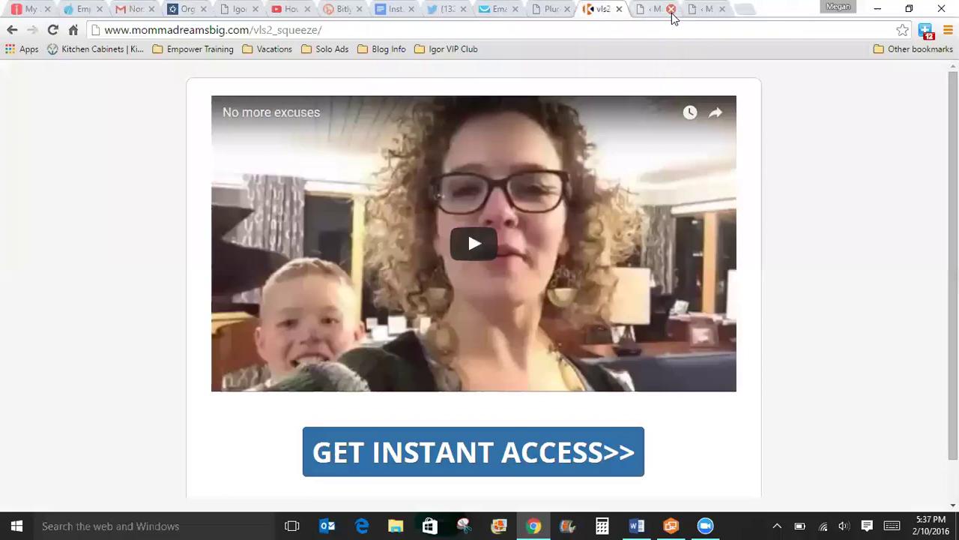
click(671, 9)
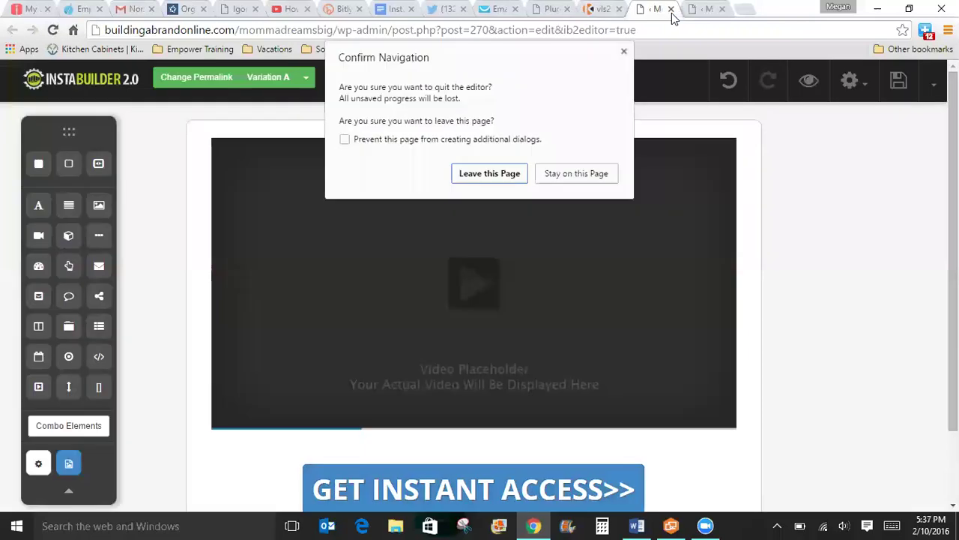
click(489, 175)
click(773, 9)
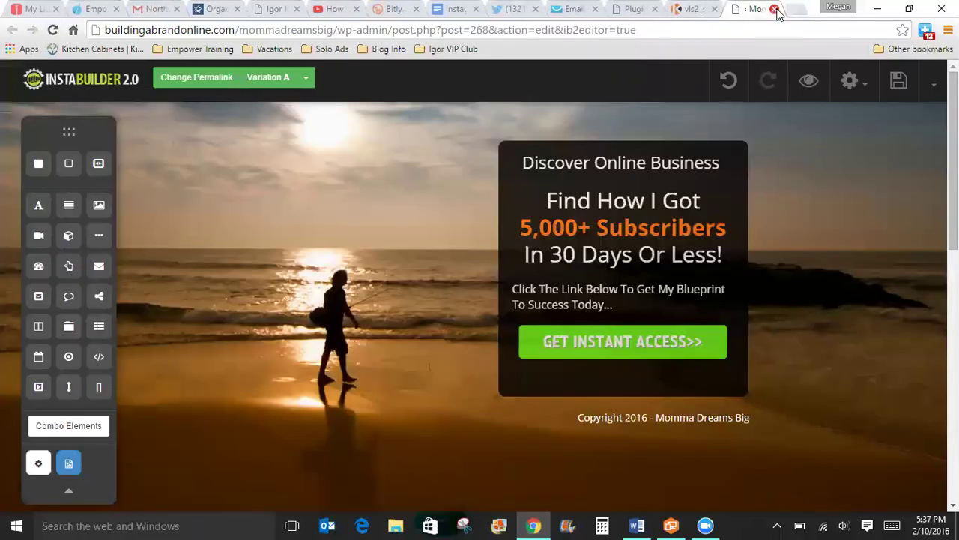
click(492, 149)
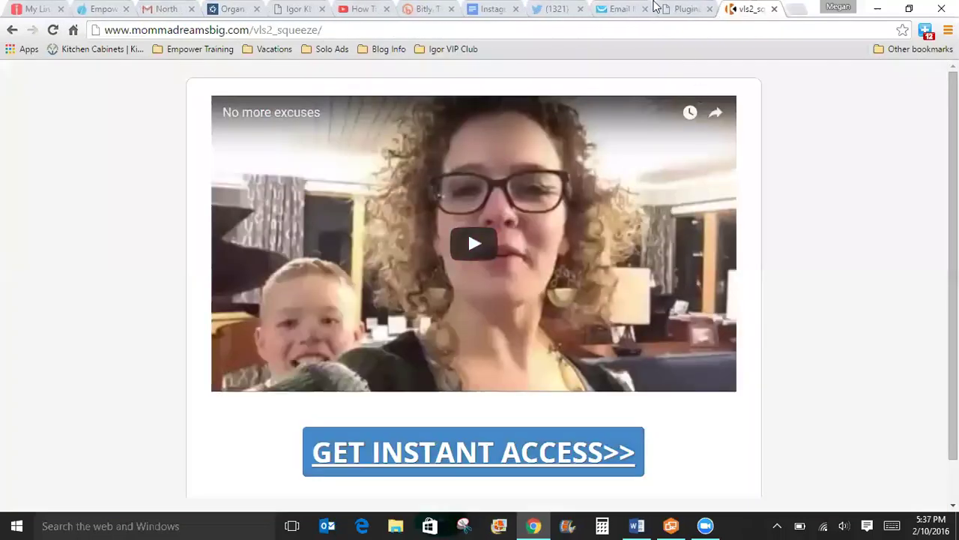
Step: Switch to GetResponse, open the dashboard, and review the campaigns' subscription figures for today
click(609, 10)
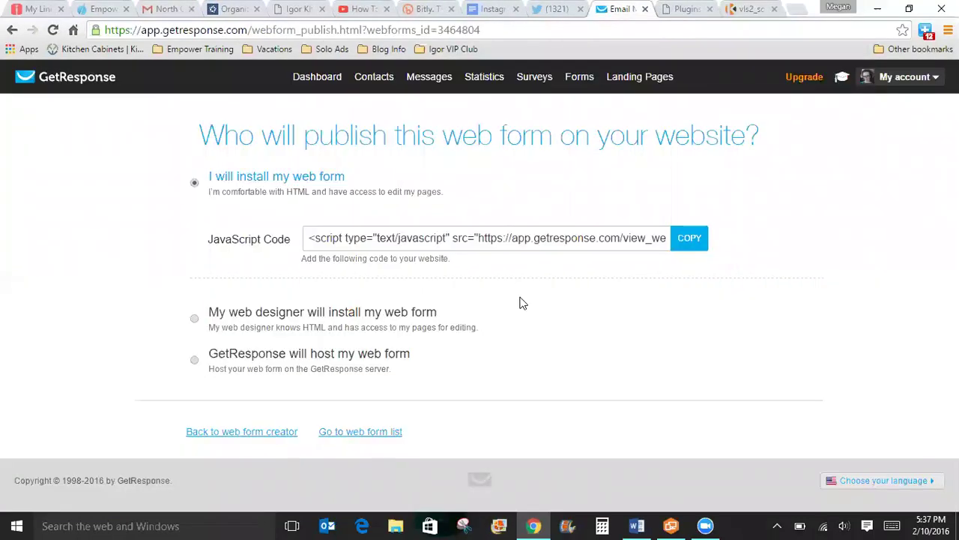
click(324, 76)
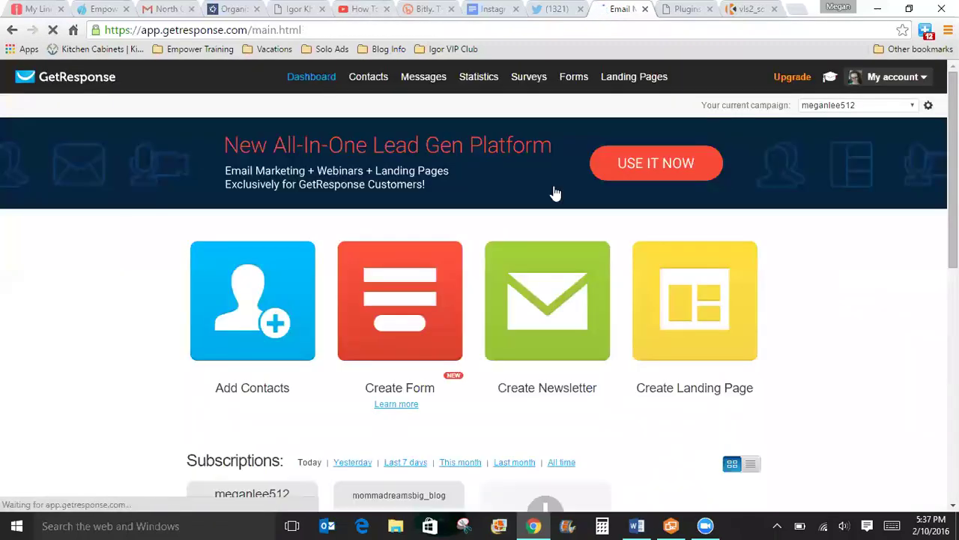
scroll(423, 326, down, 2)
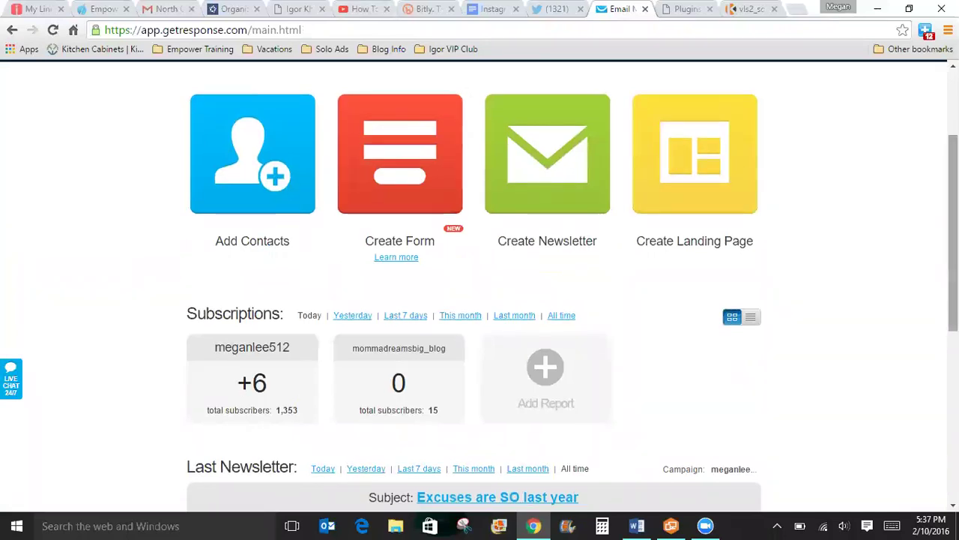
scroll(479, 299, up, 2)
scroll(480, 300, down, 3)
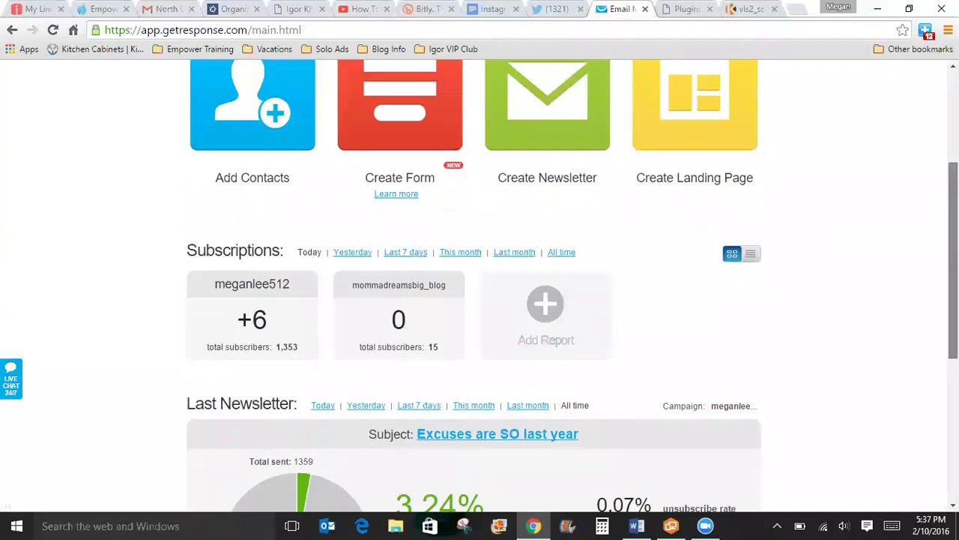
scroll(480, 300, up, 3)
scroll(480, 299, down, 2)
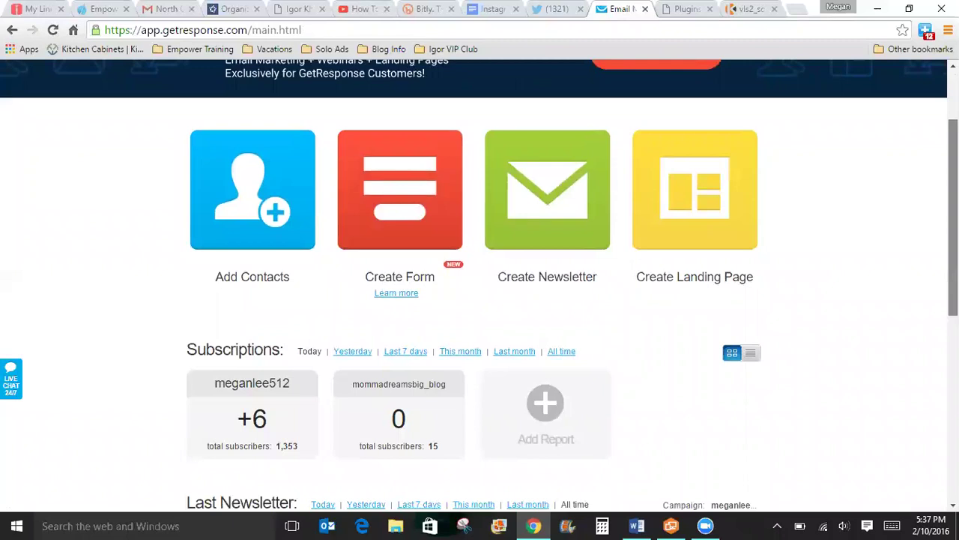
drag(953, 217, 953, 169)
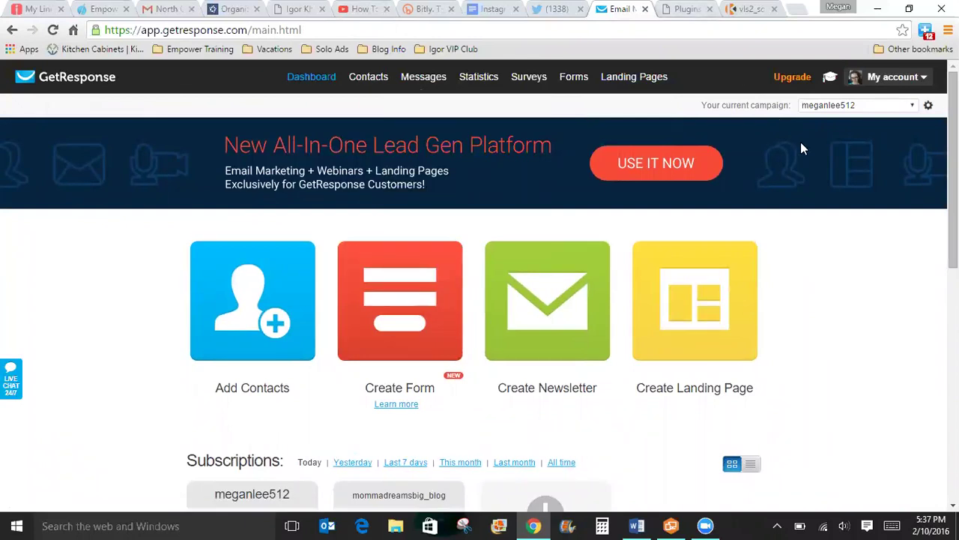
Step: Look through the GetResponse account details, billing, integrations and add-ons pages
mouse_move(895, 77)
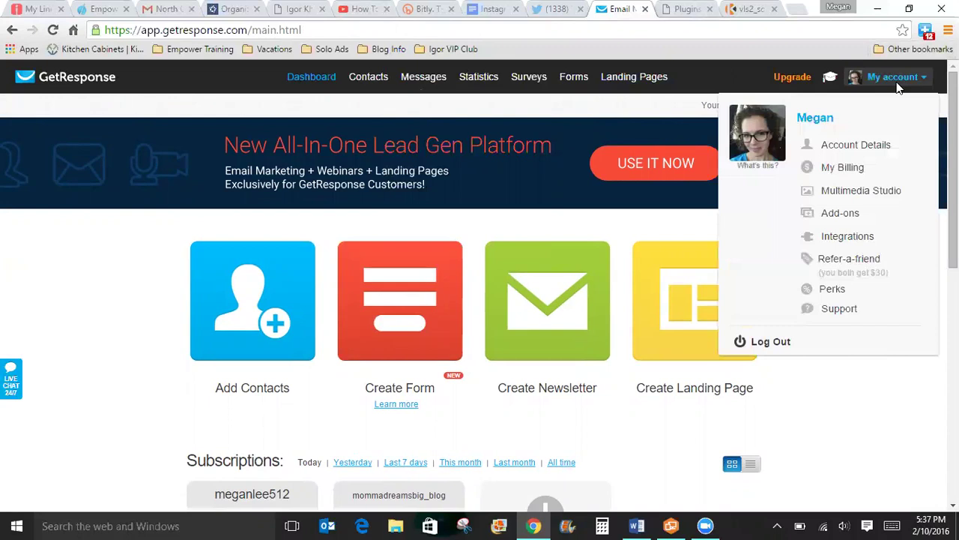
click(868, 154)
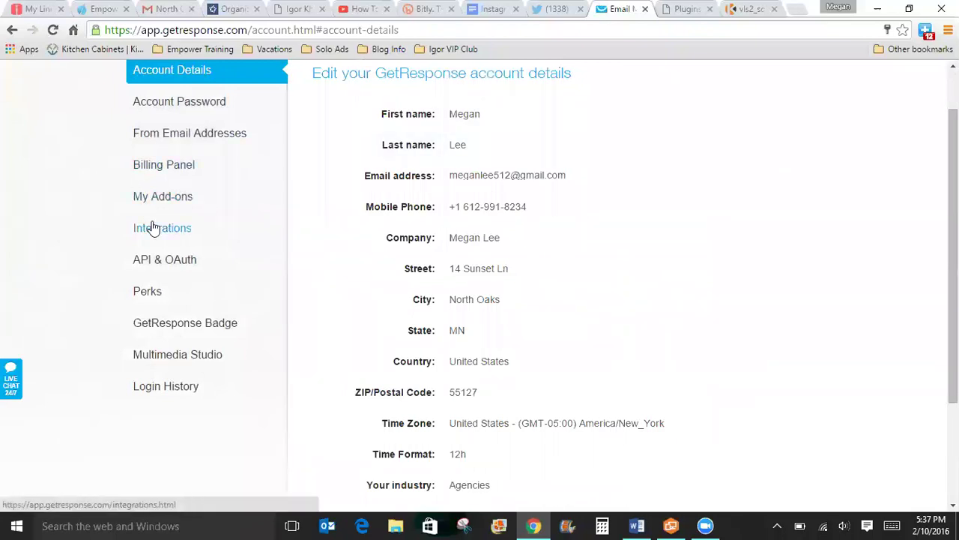
click(171, 236)
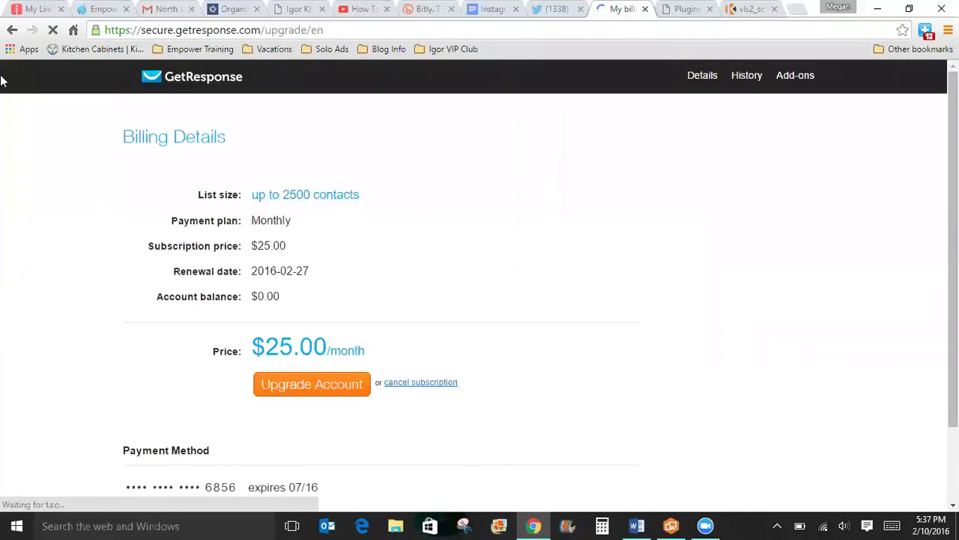
click(11, 30)
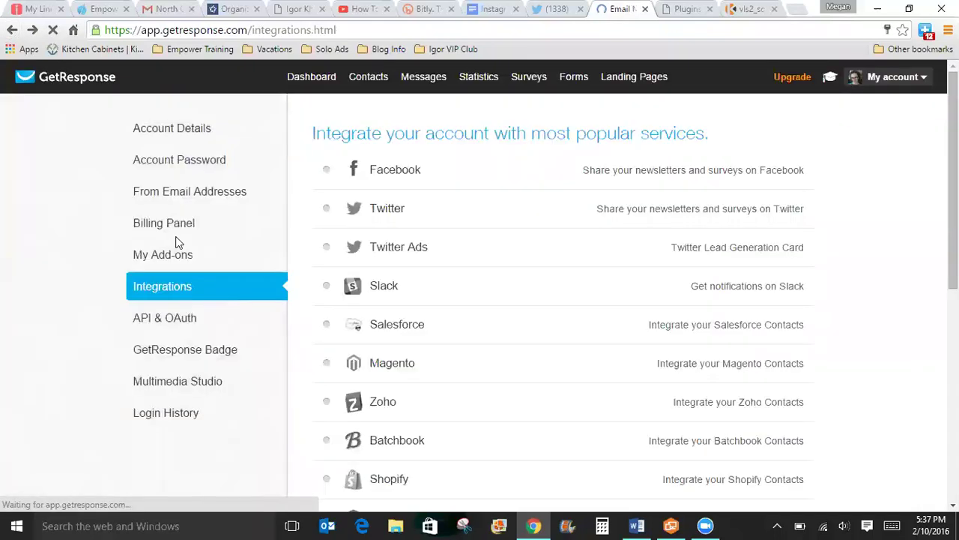
click(175, 258)
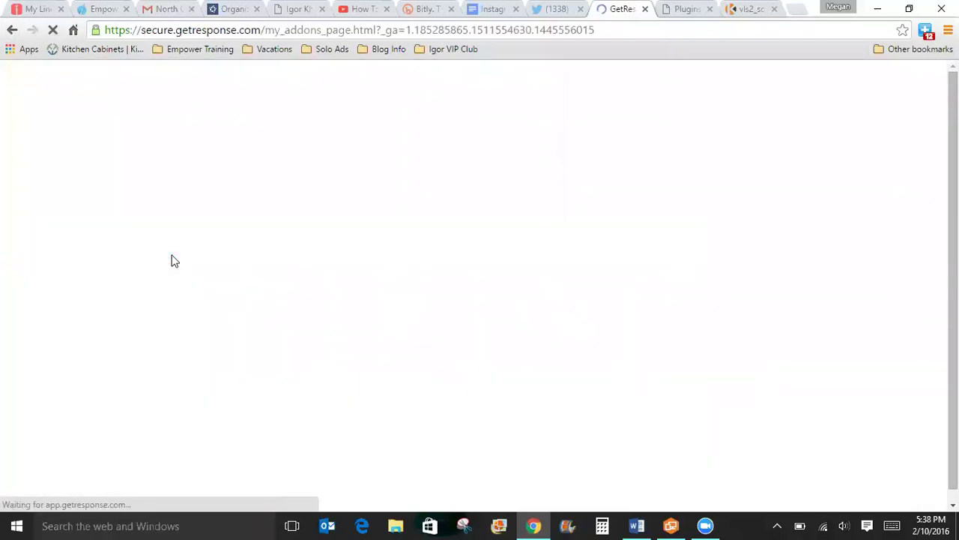
click(15, 32)
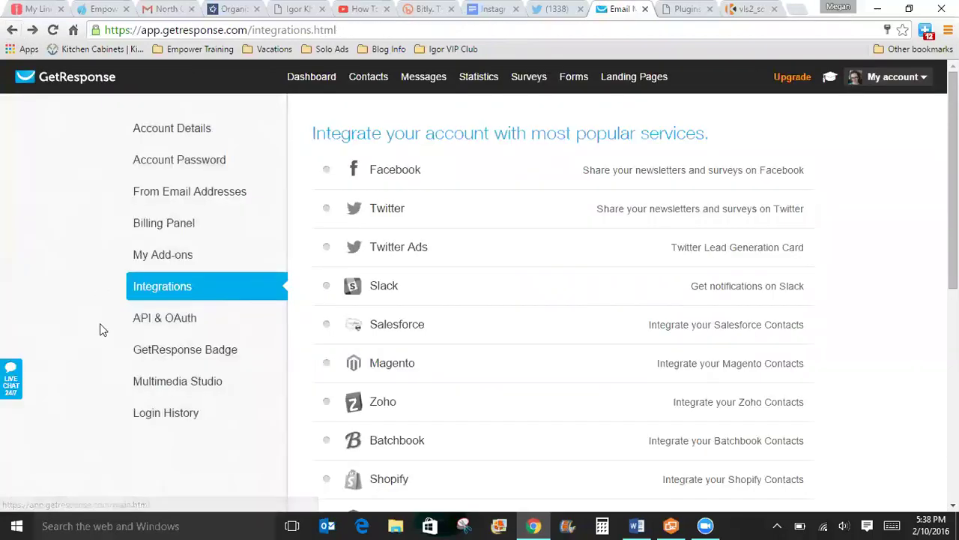
Step: Check the API & OAuth page and the Multimedia Studio in the GetResponse account settings
click(187, 324)
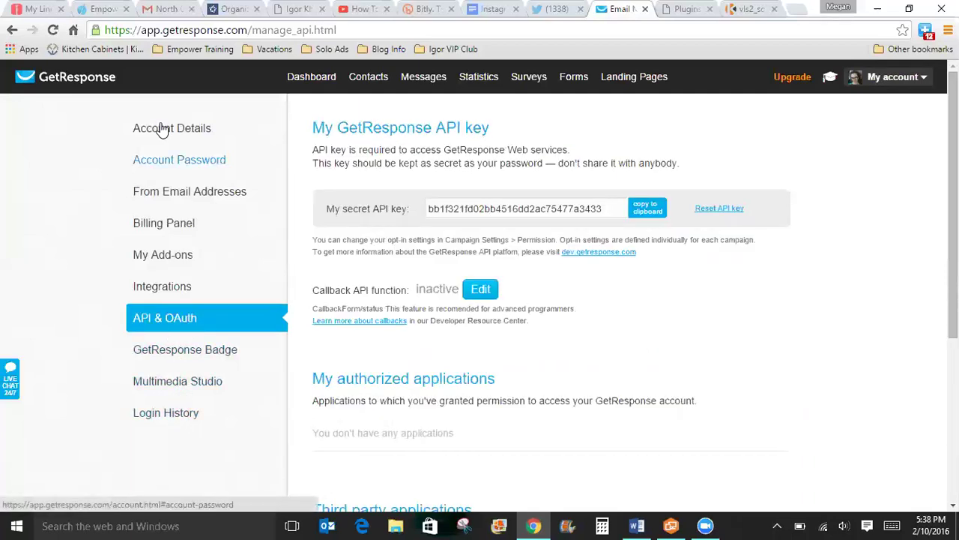
click(894, 78)
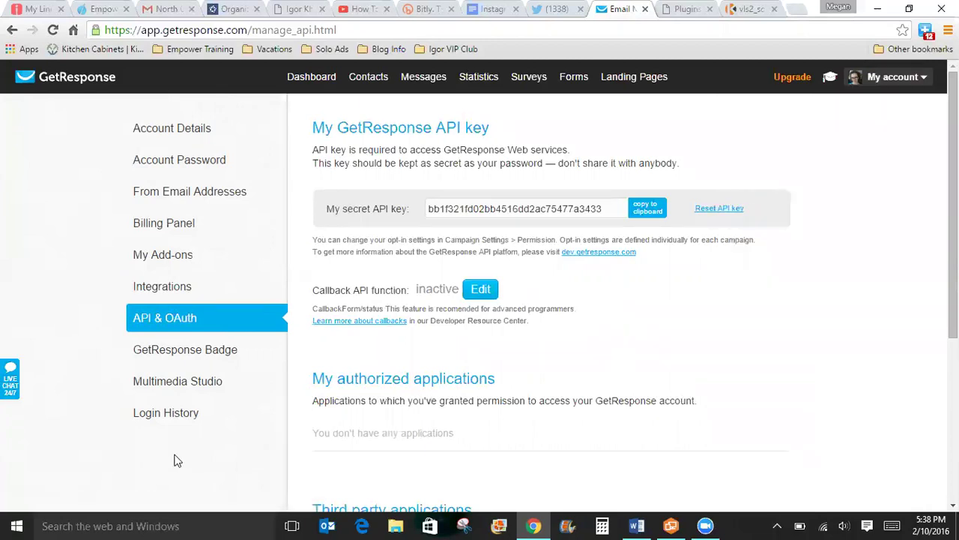
click(209, 383)
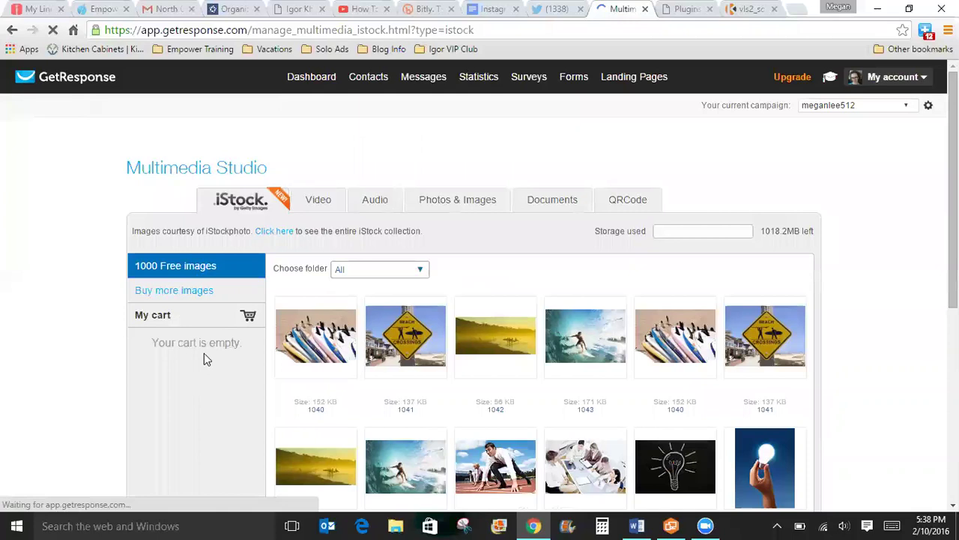
Step: Open the current campaign's settings and examine its general, profile and permission options, including confirmed opt-in and the confirmation page
mouse_move(652, 78)
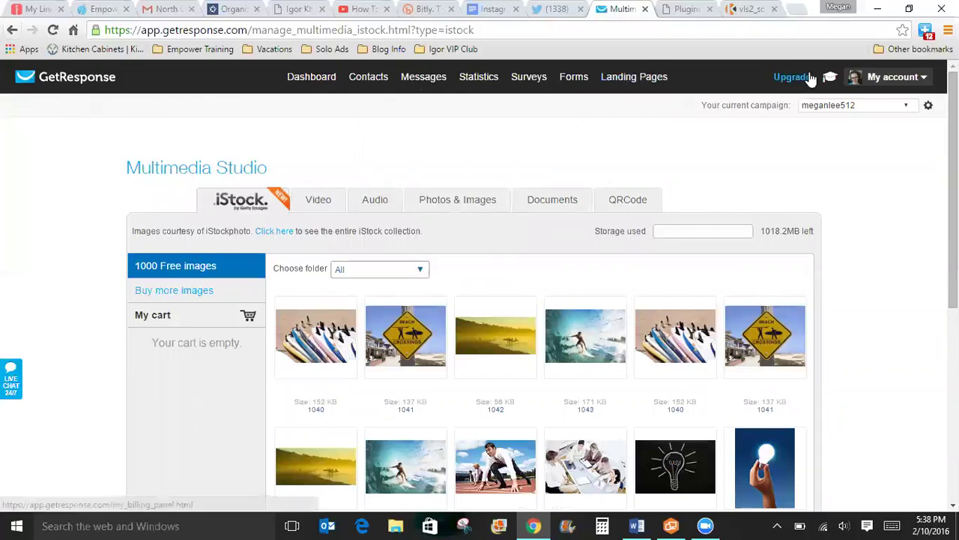
mouse_move(898, 78)
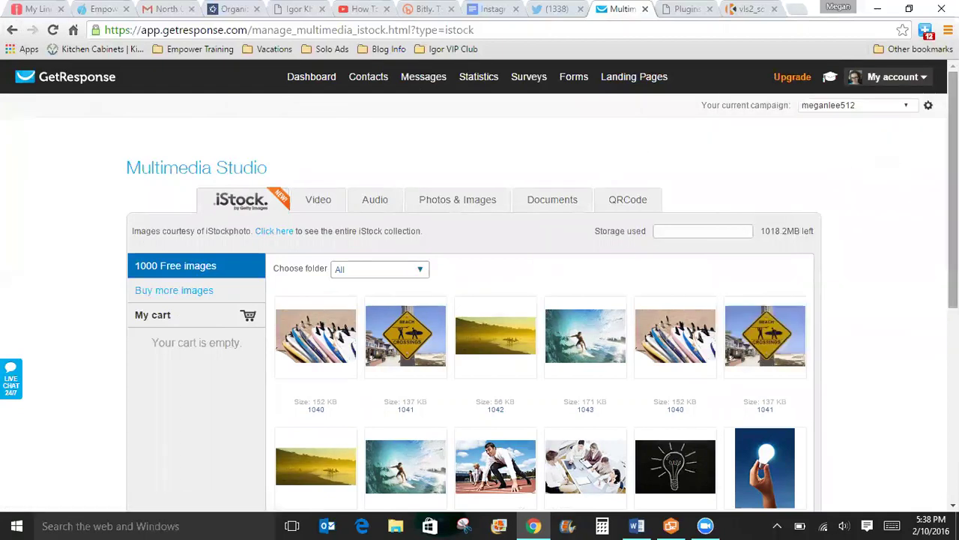
click(930, 107)
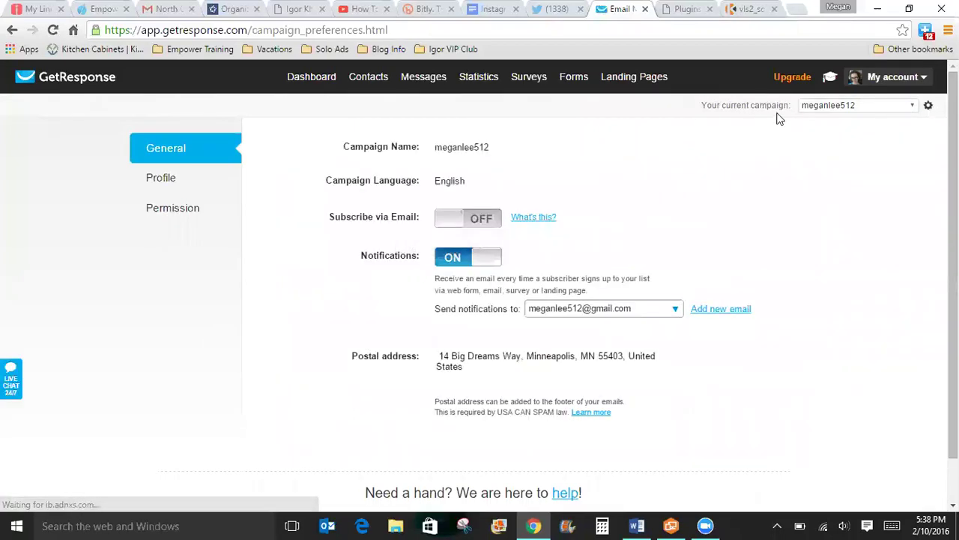
click(914, 79)
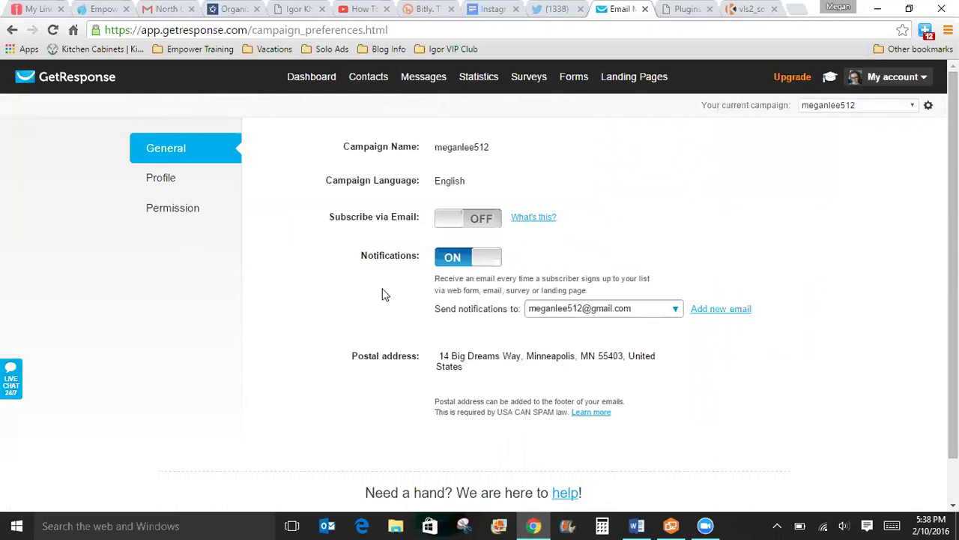
click(169, 175)
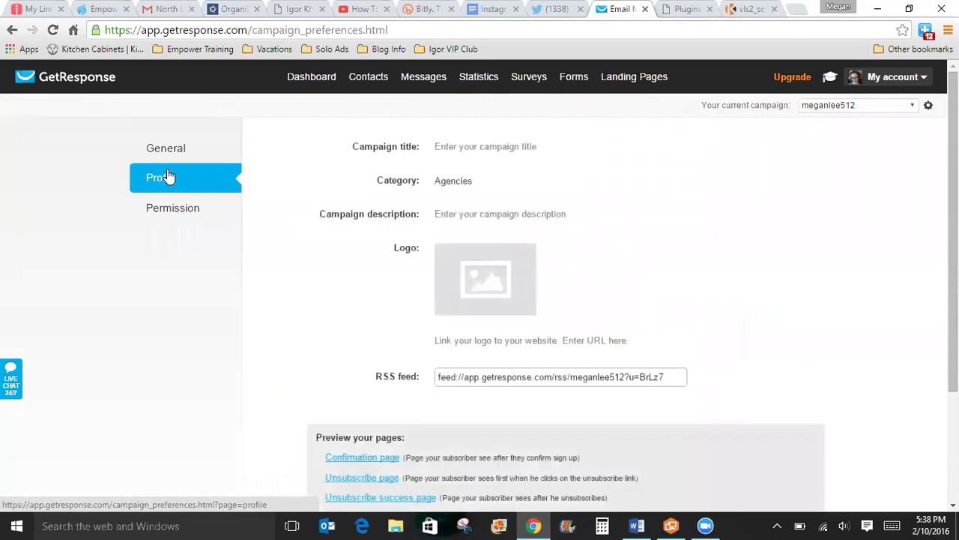
click(428, 103)
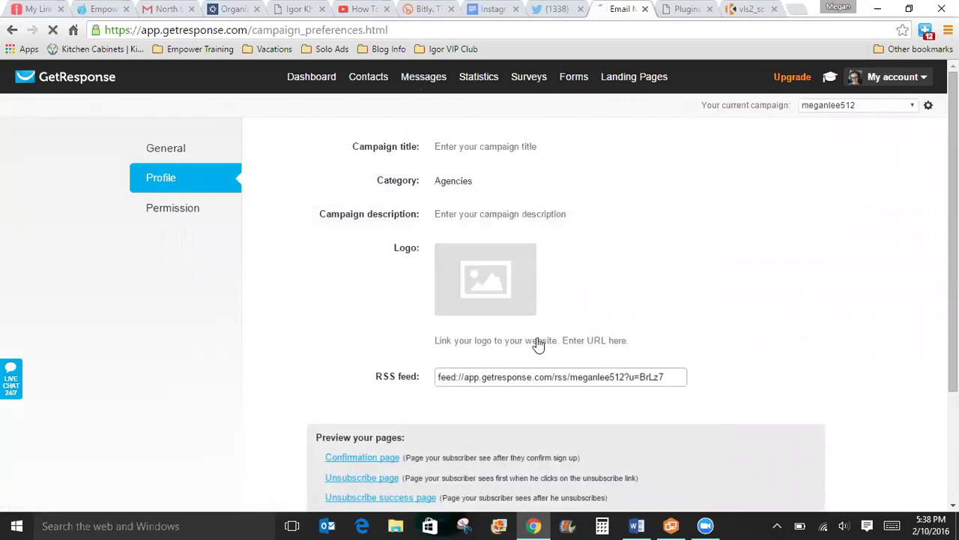
click(168, 213)
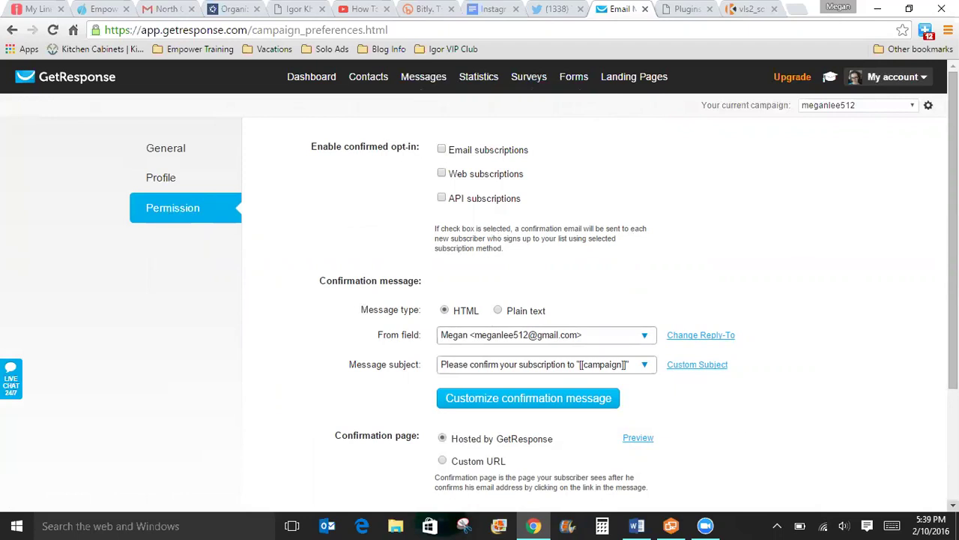
scroll(537, 393, down, 3)
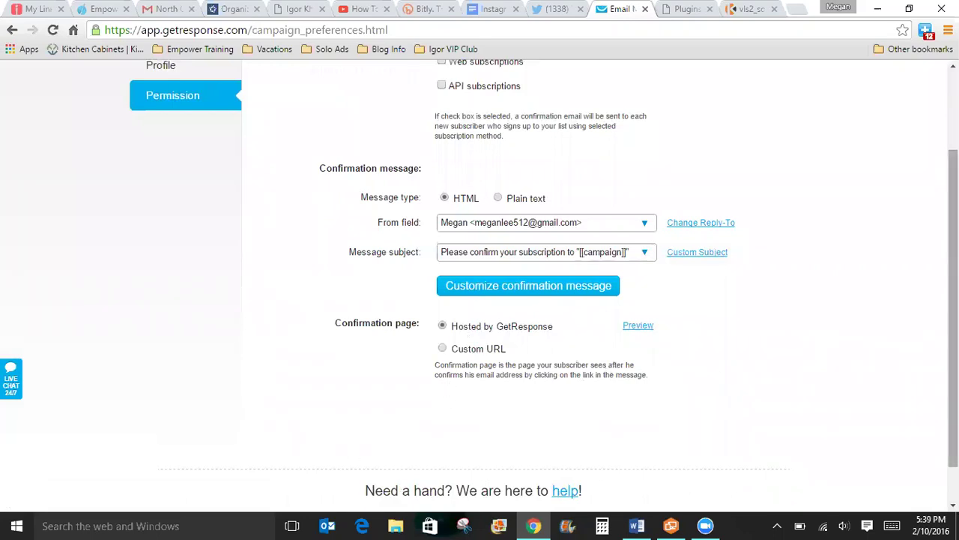
drag(952, 180, 952, 98)
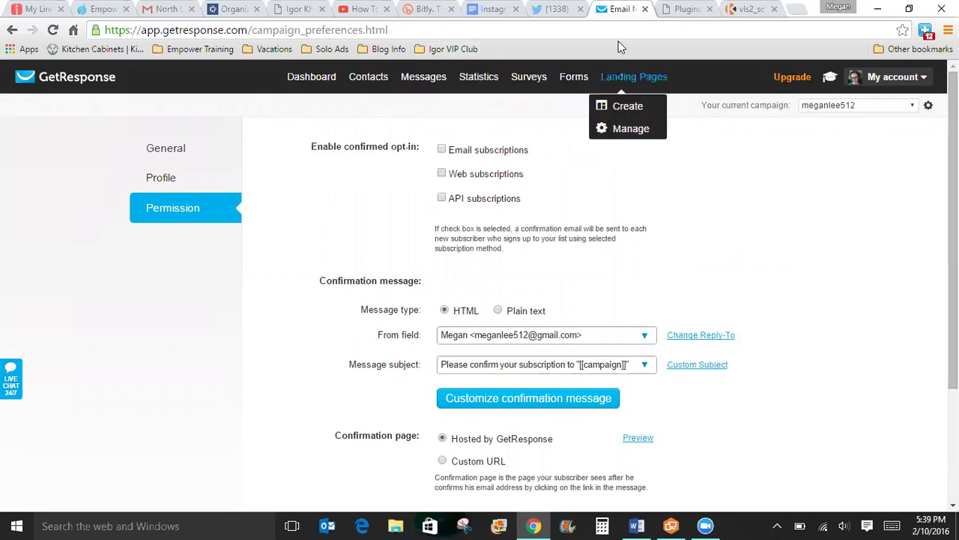
Step: Return to the Kalatu plugin page and look through the list of ungrouped landing pages
click(686, 9)
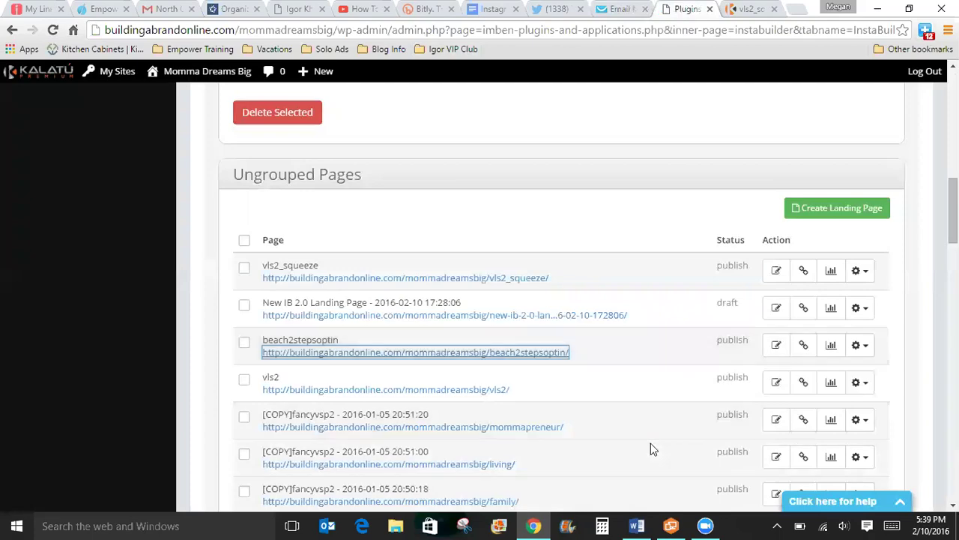
scroll(562, 300, down, 5)
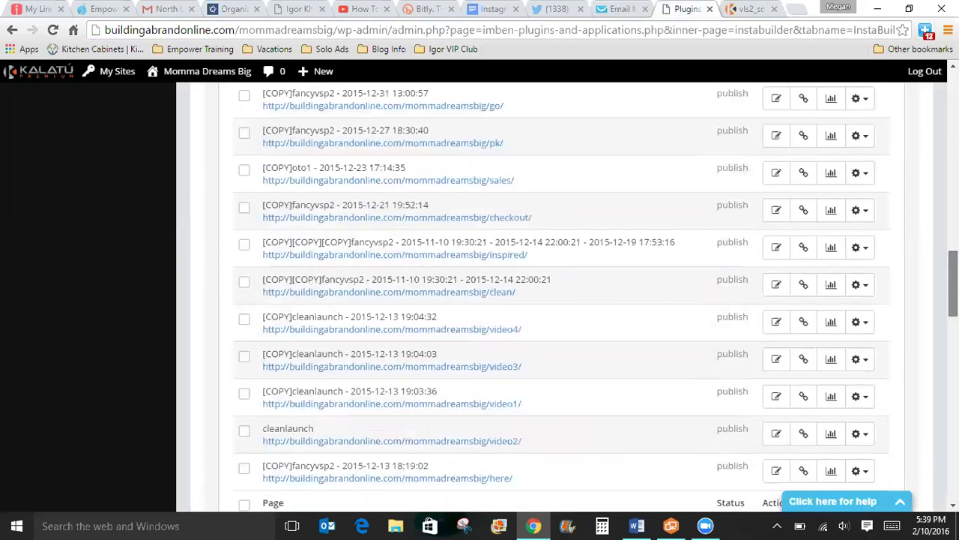
scroll(562, 300, up, 5)
scroll(563, 299, down, 10)
scroll(562, 300, up, 20)
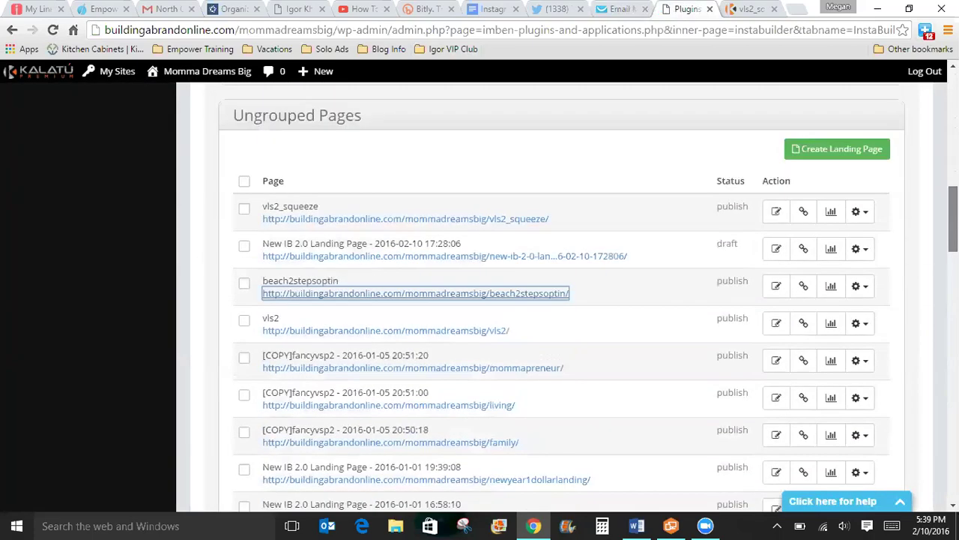